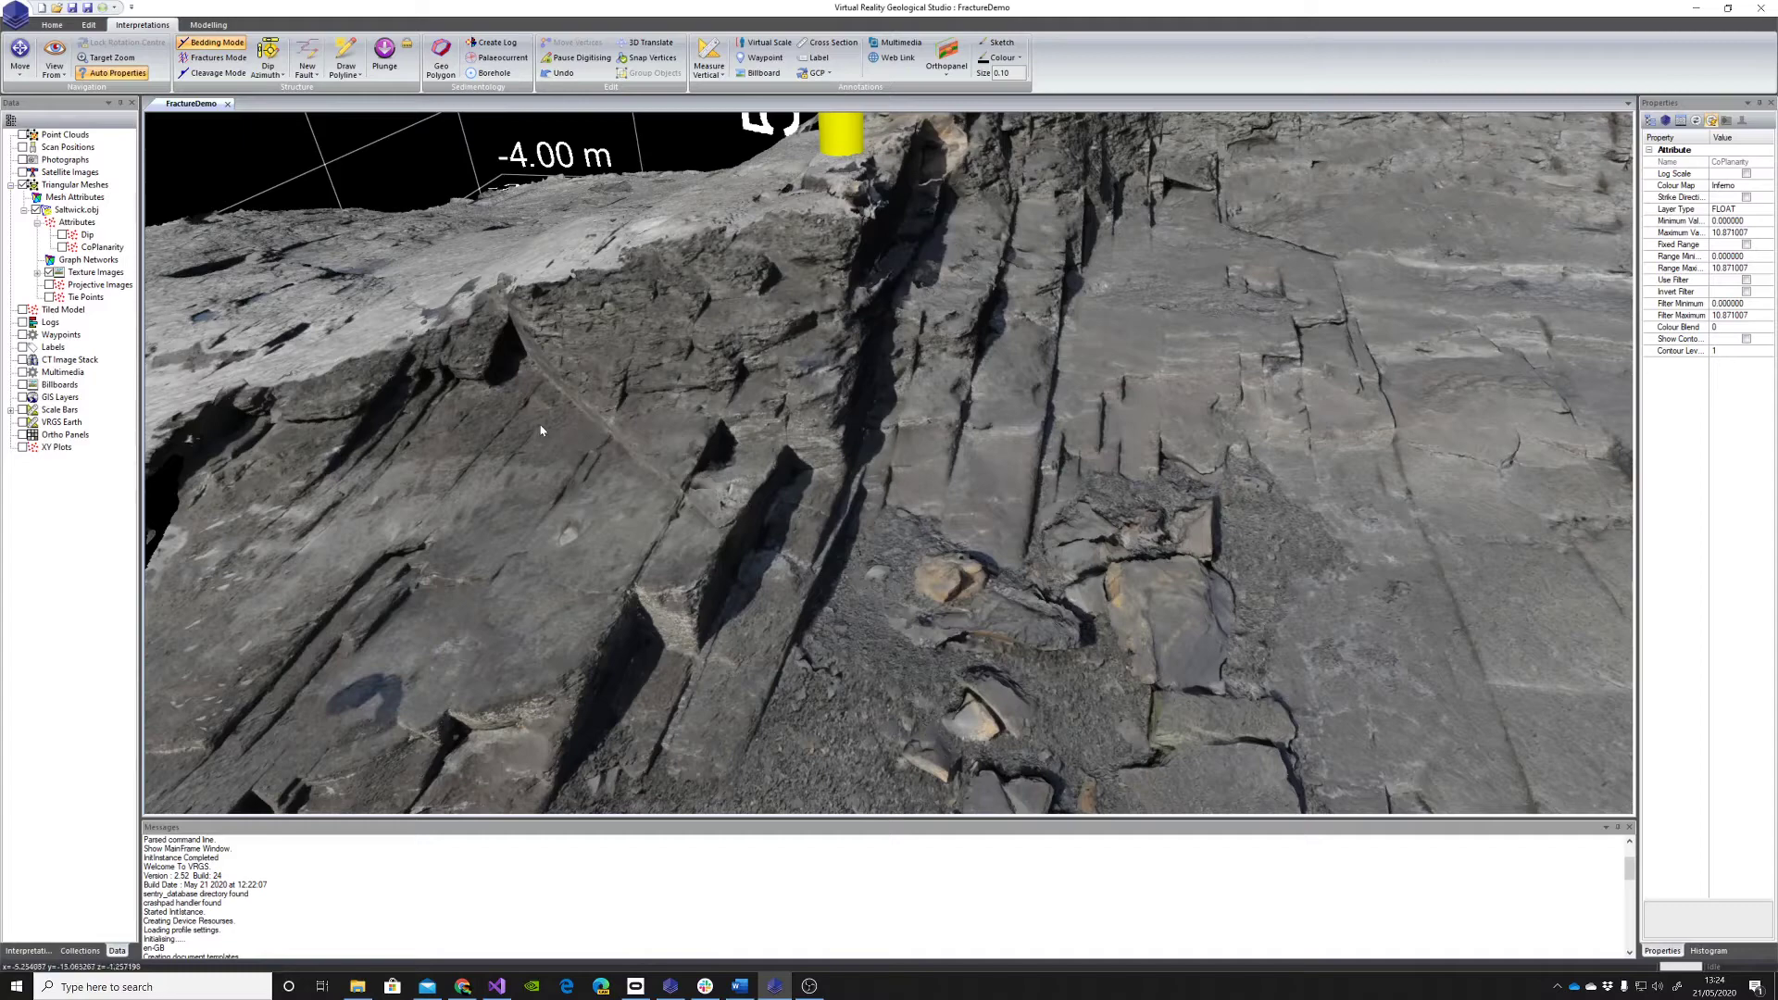
Step: Lock the interpretation mode for multiple measurements and turn on vertex snapping
left_click_drag(544, 430, 819, 367)
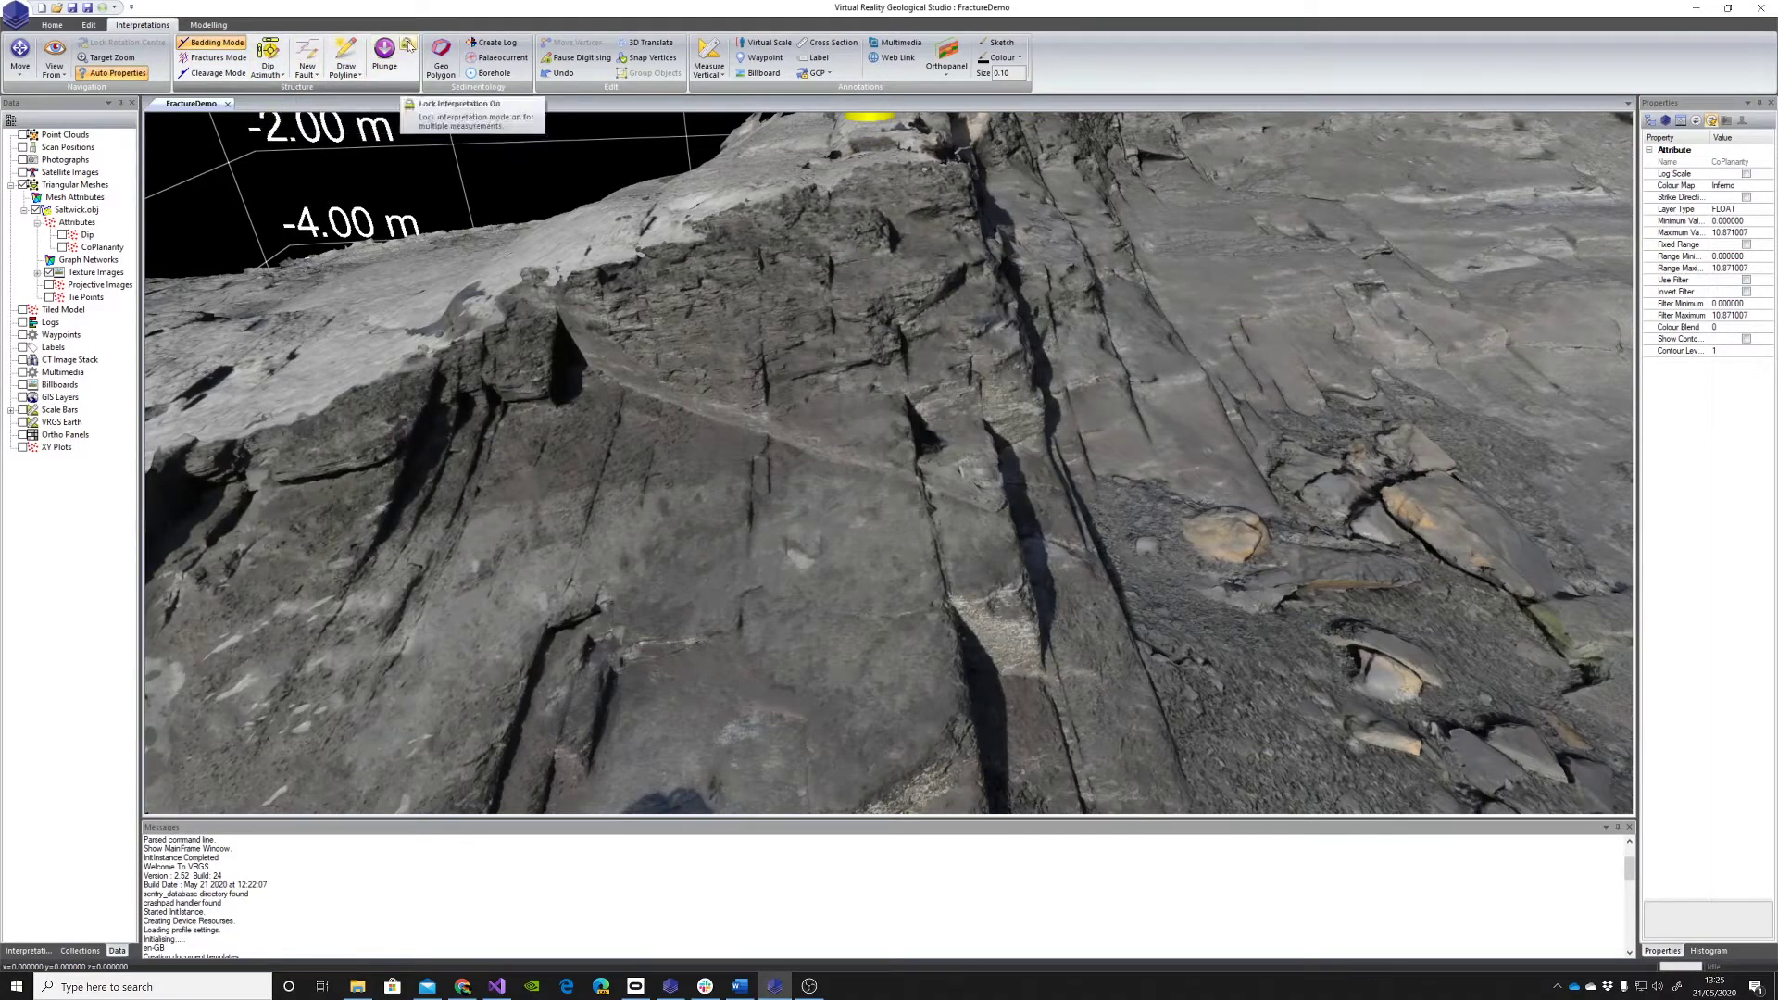
left_click(409, 45)
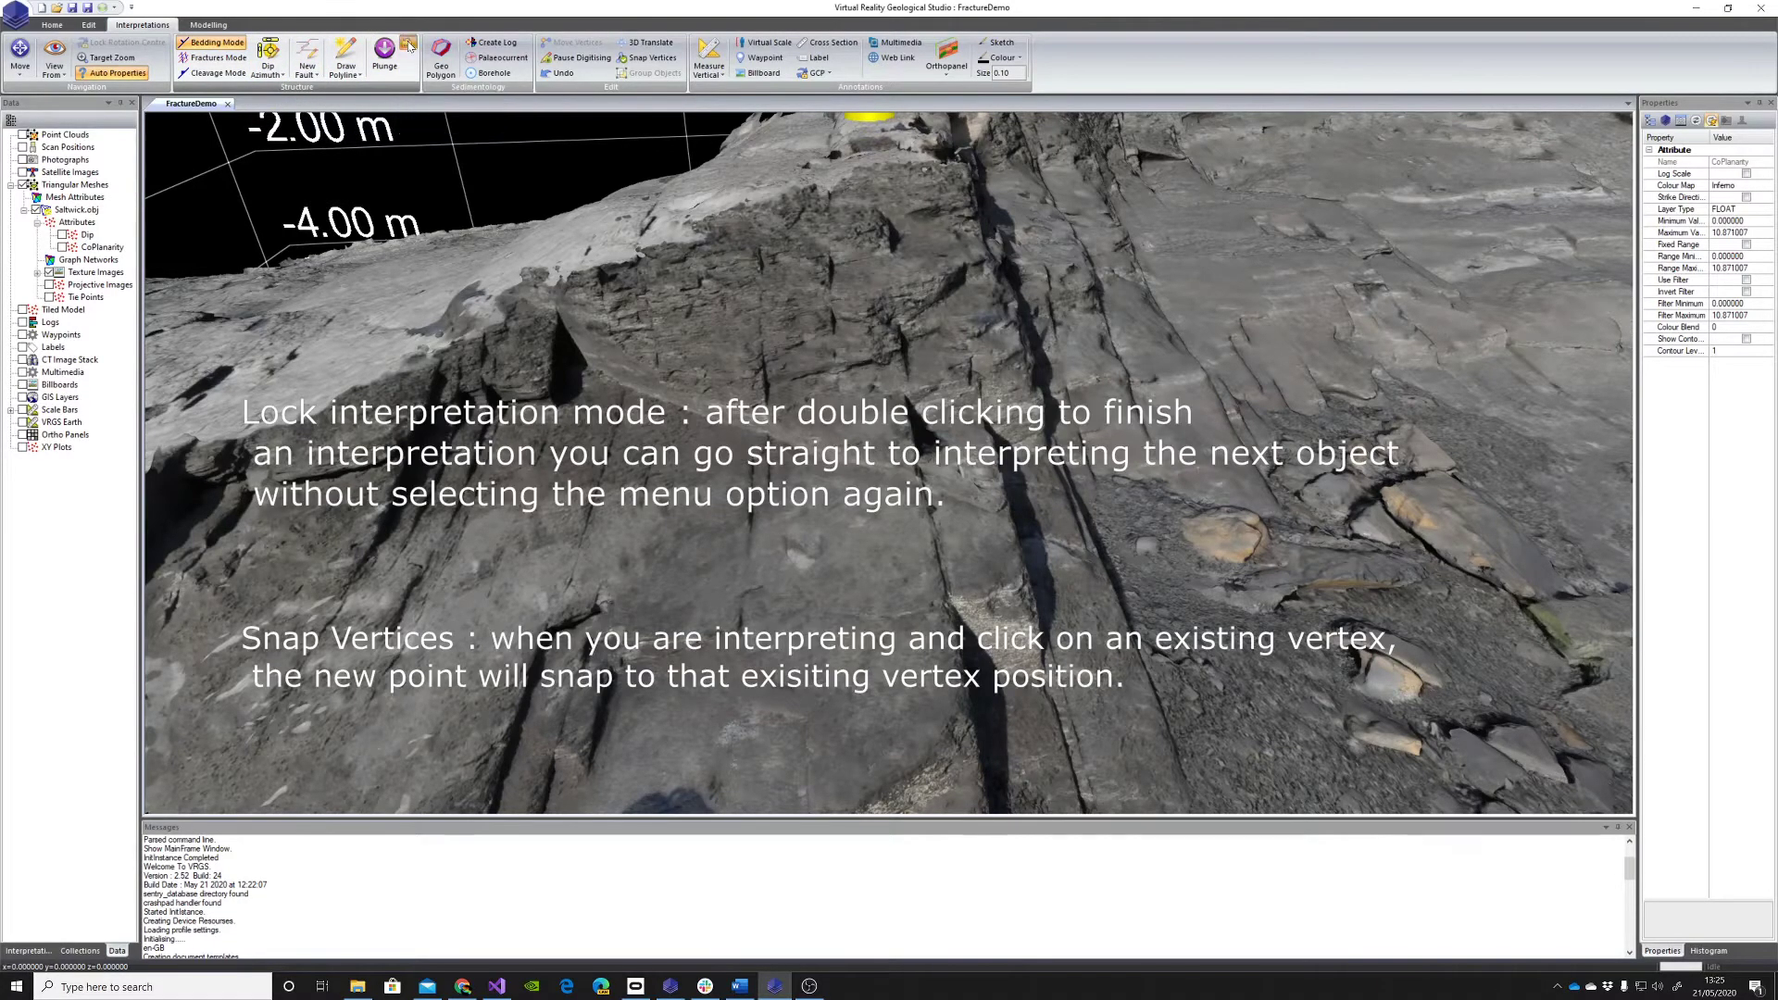
left_click(651, 59)
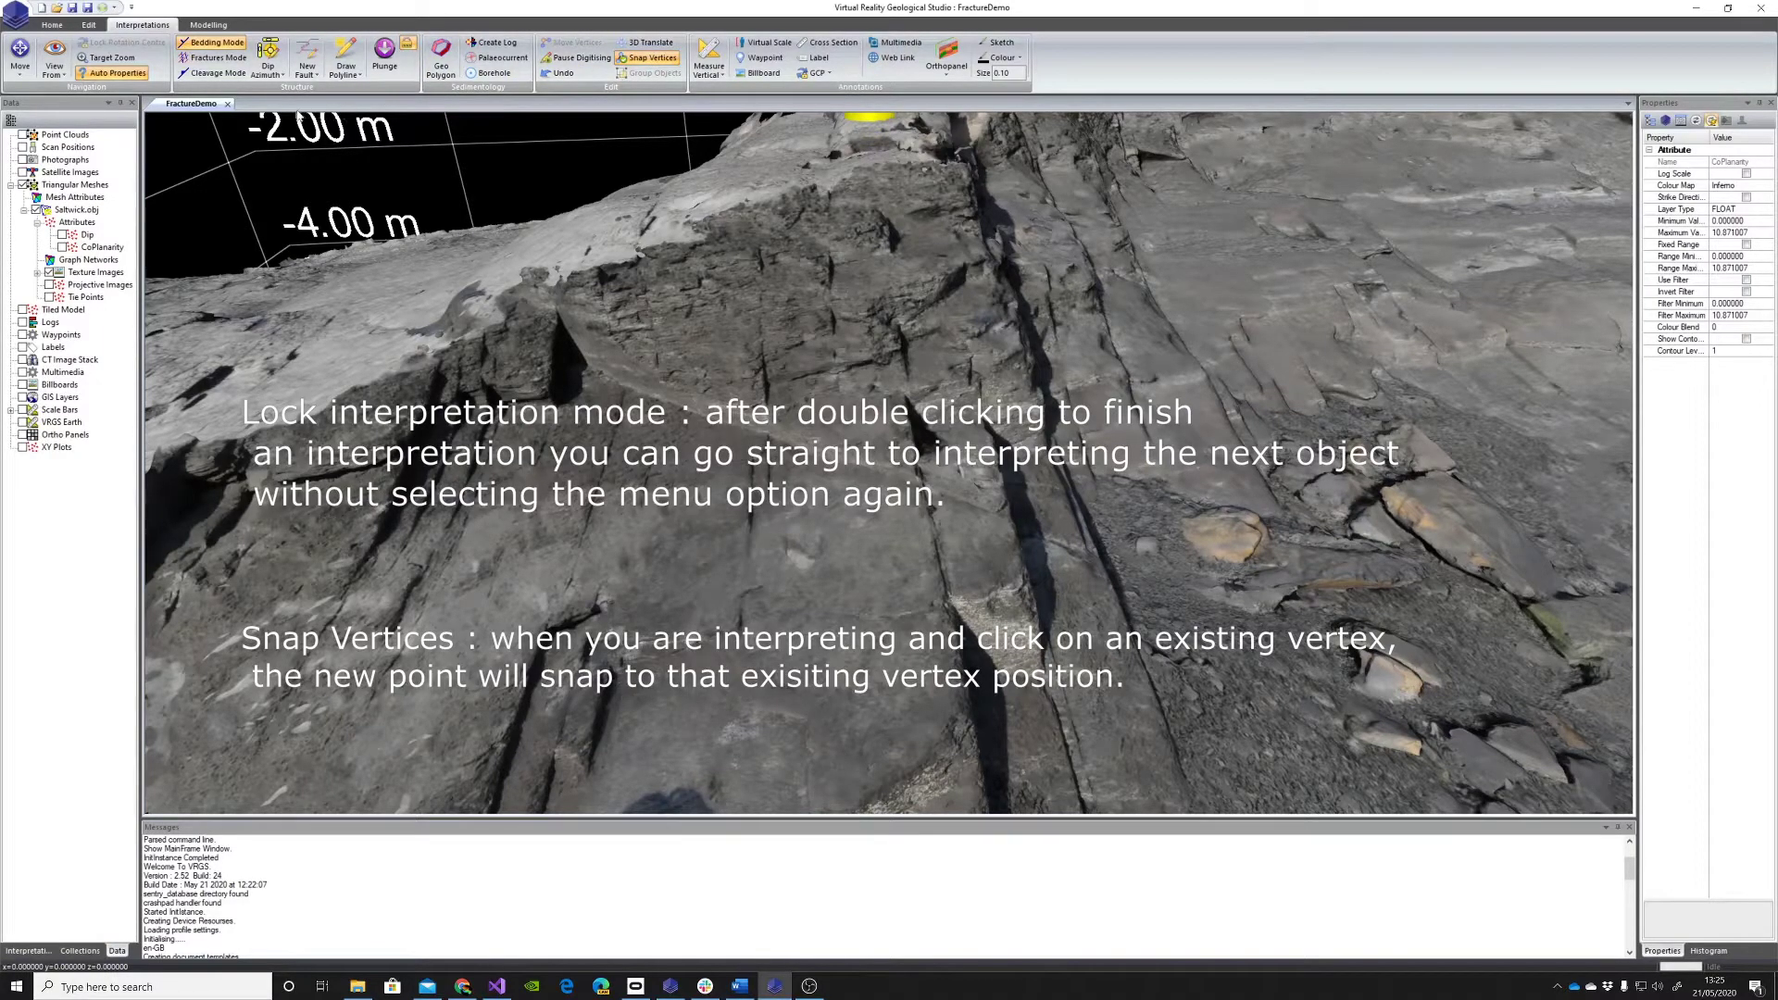
Step: Start an N-point dip-azimuth measurement and trace the inclined fracture from the ridge crest down across the rock face to the ledge edge
left_click(268, 76)
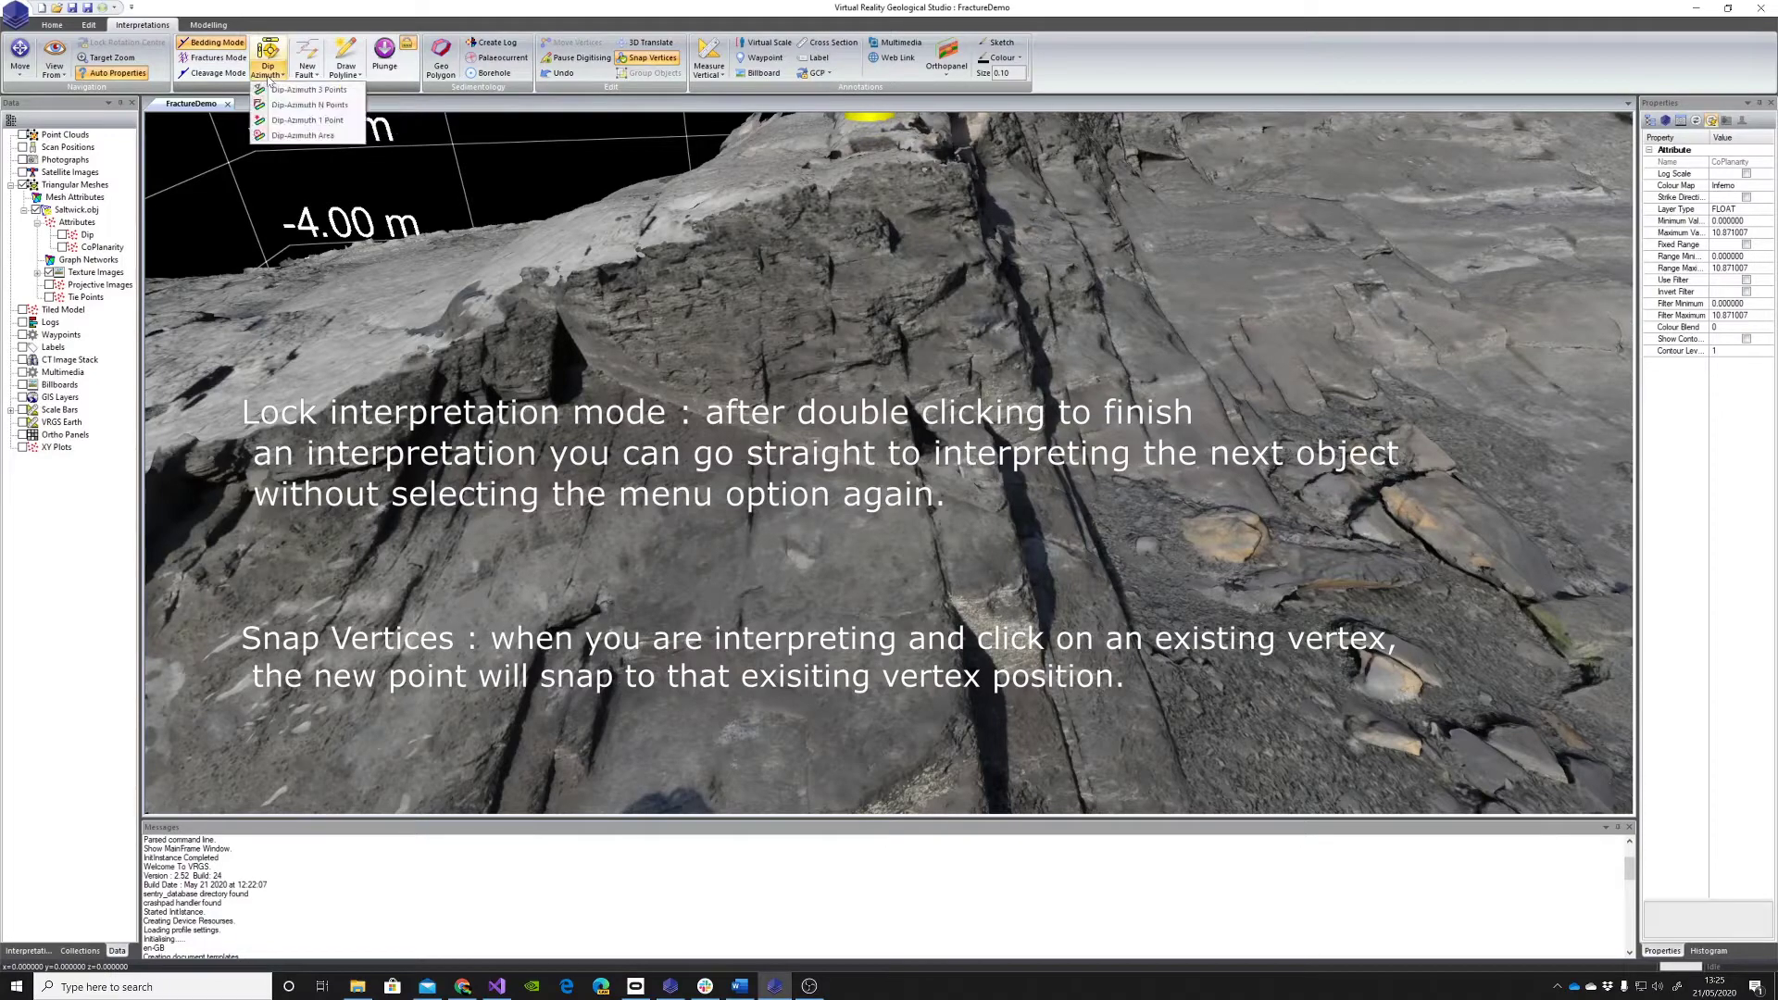
left_click(305, 105)
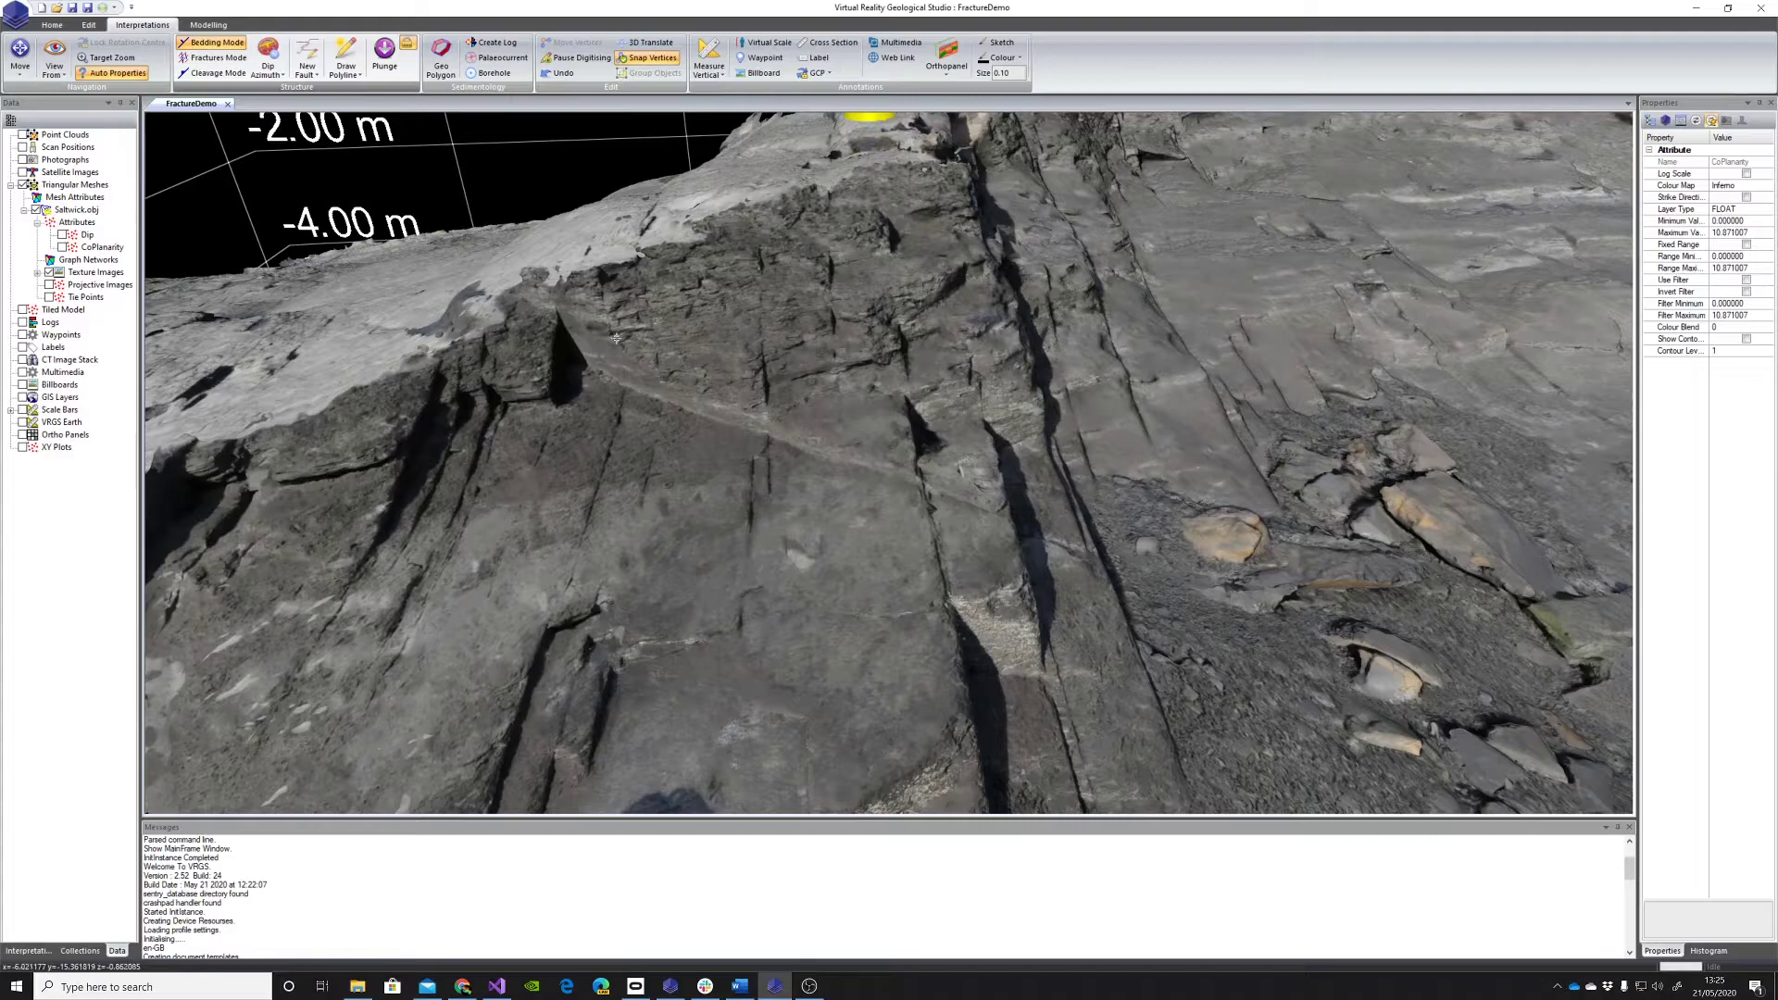
left_click_drag(616, 338, 723, 321)
scroll(723, 321, "up", 2)
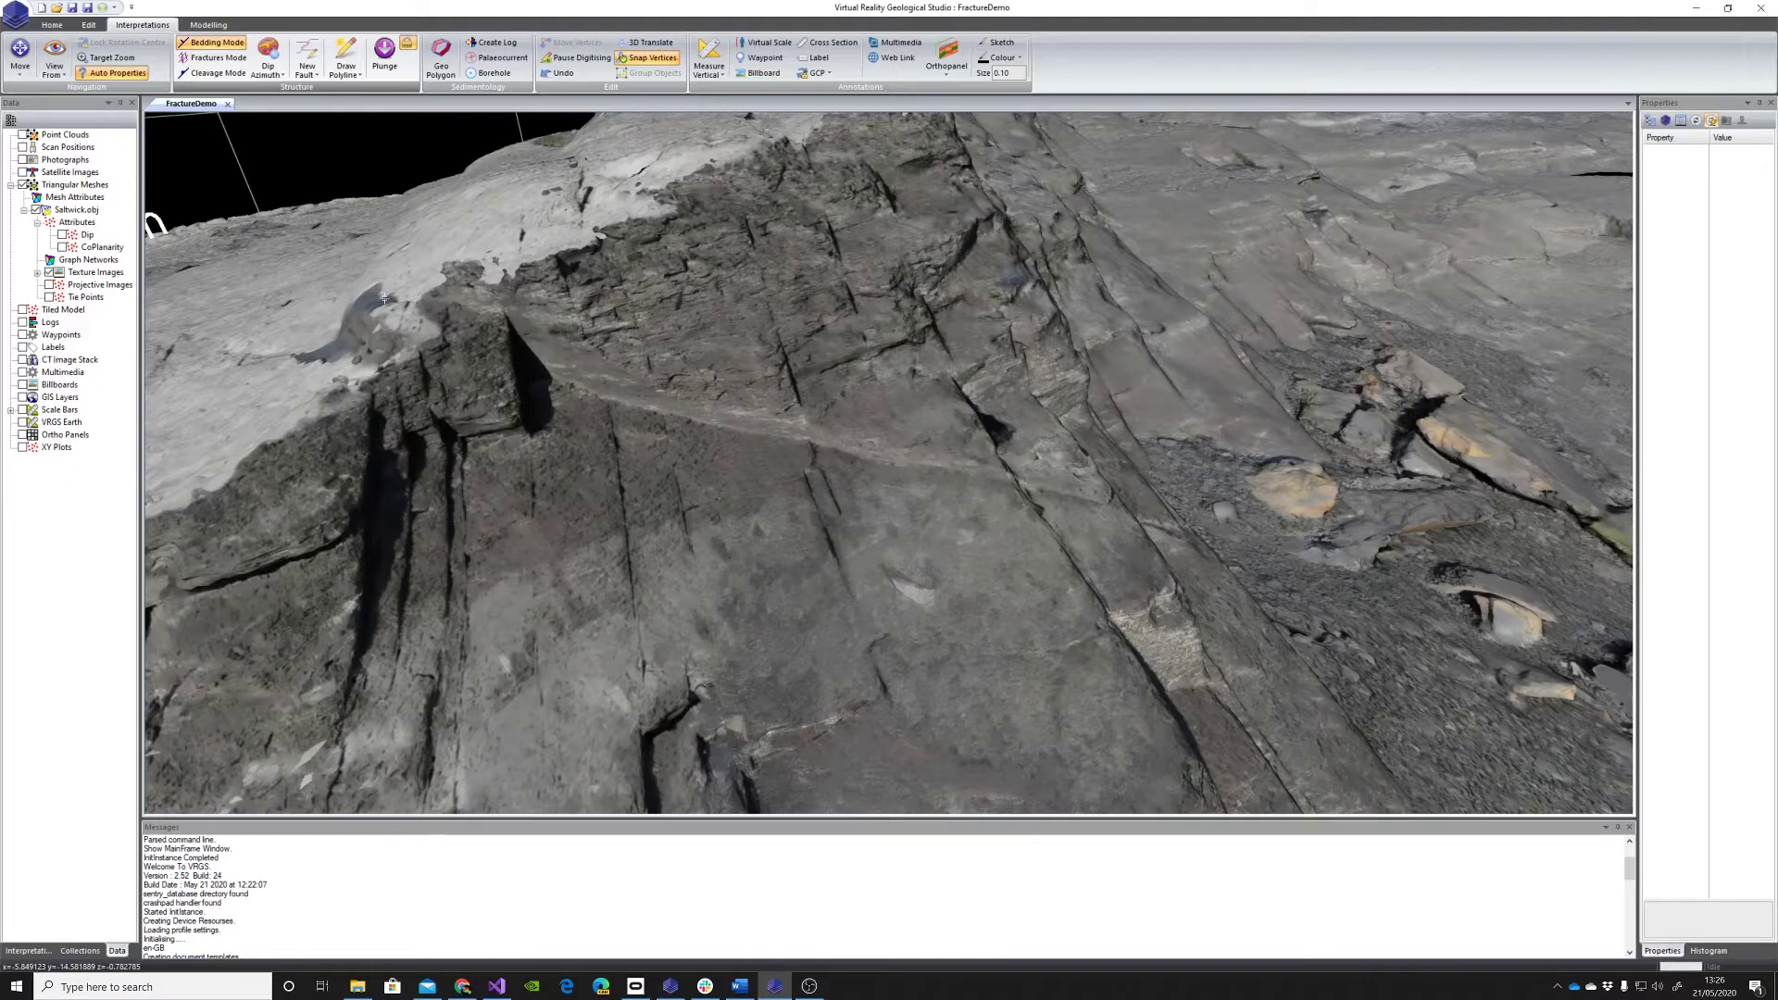
left_click_drag(404, 302, 450, 299)
left_click(507, 307)
middle_click_drag(509, 310, 388, 319)
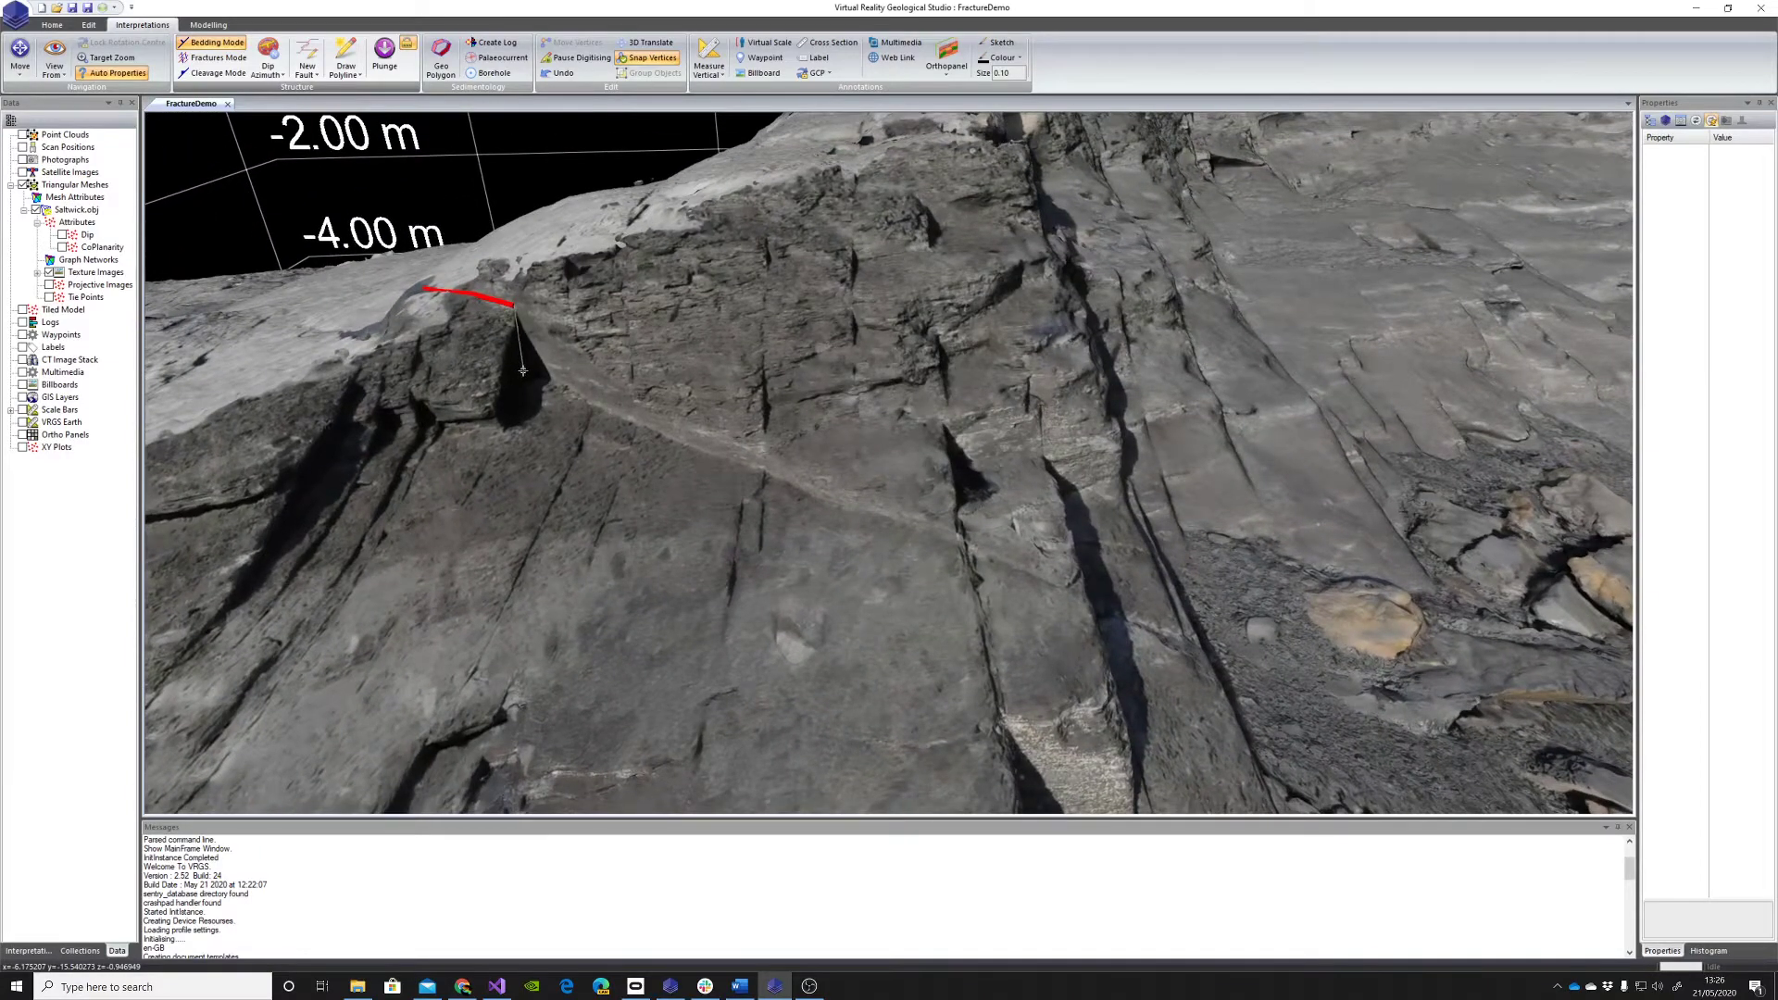
left_click(539, 374)
left_click(592, 404)
left_click(637, 423)
left_click(765, 472)
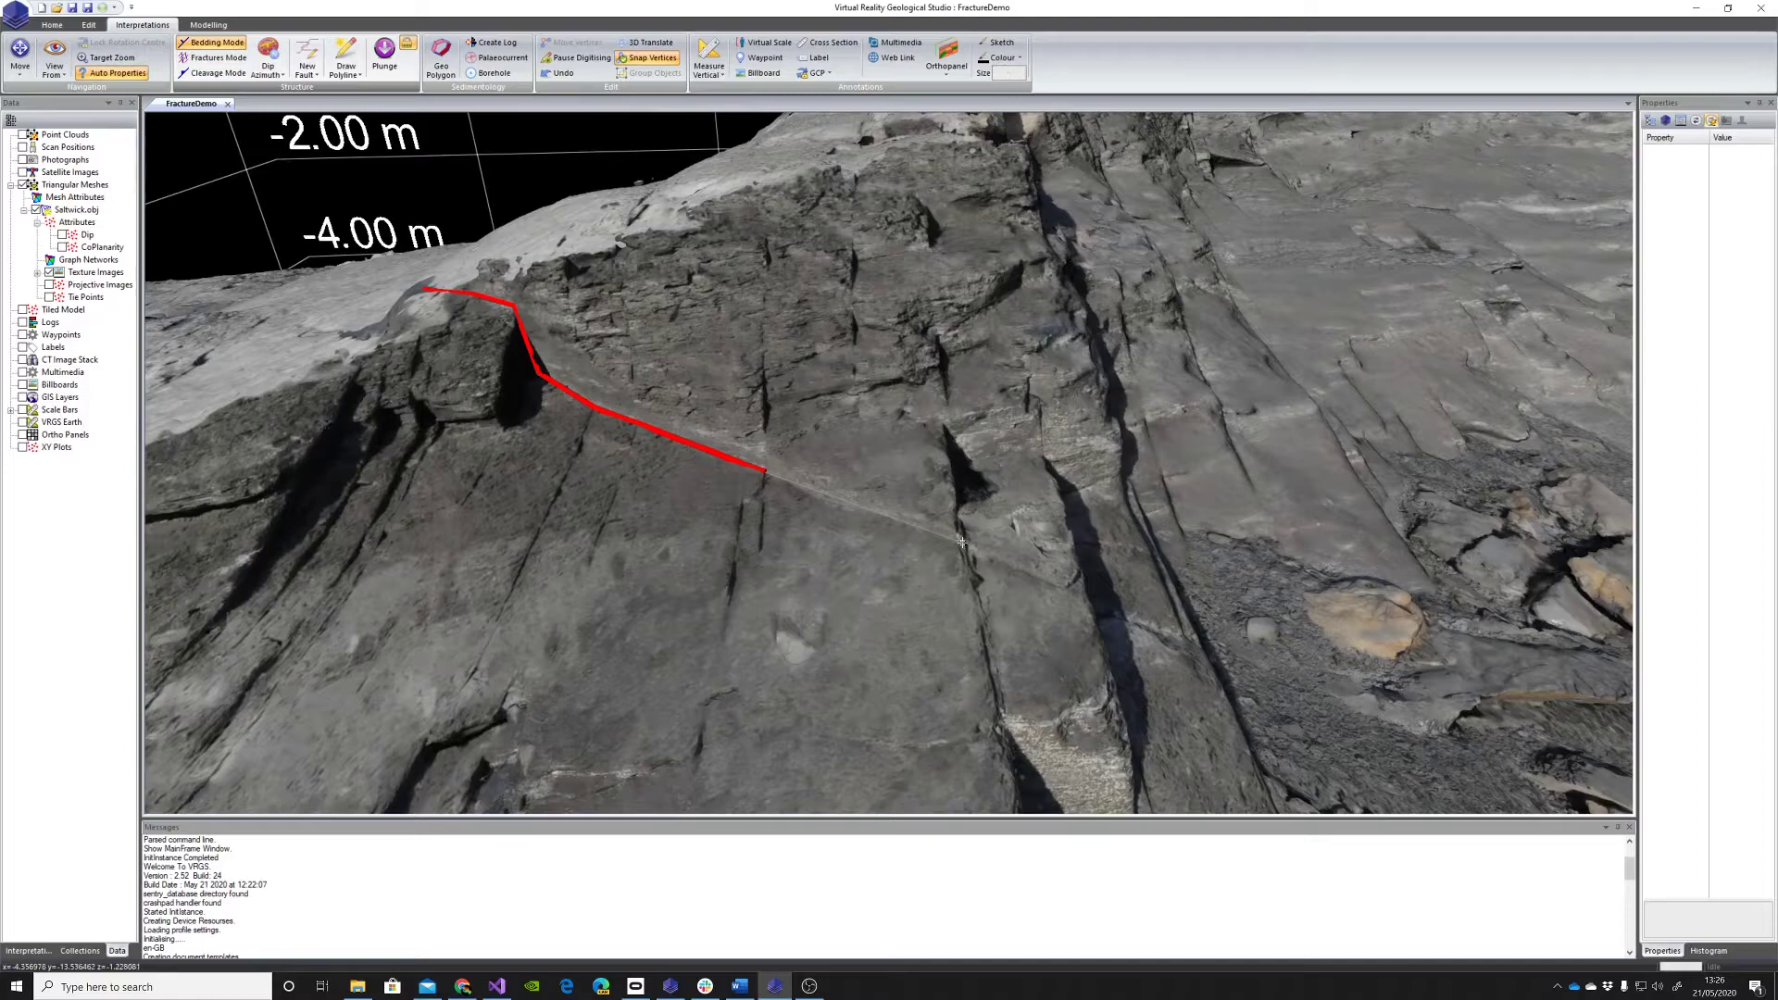
left_click(966, 542)
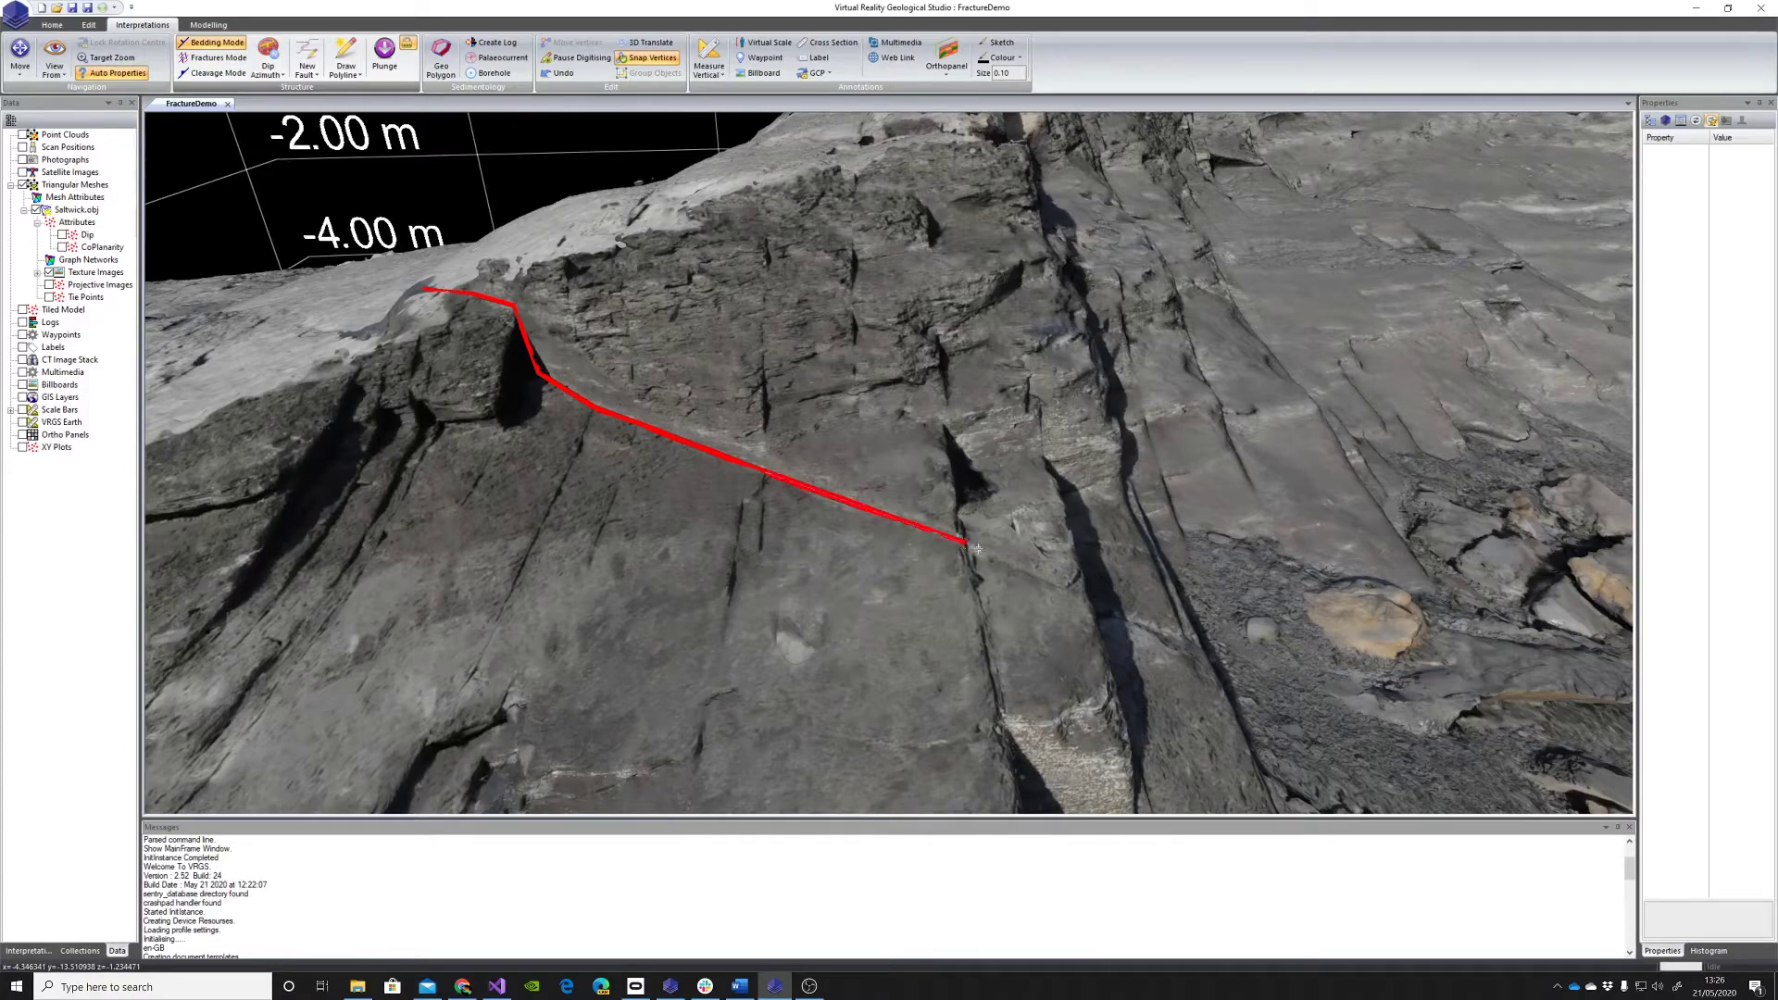
left_click(1080, 589)
Step: Continue the fracture trace down the shadowed ledge face onto the lower ledge and finish the measurement
mouse_move(1081, 592)
middle_mouse_down()
mouse_move(345, 441)
mouse_move(321, 445)
mouse_move(283, 506)
middle_mouse_up()
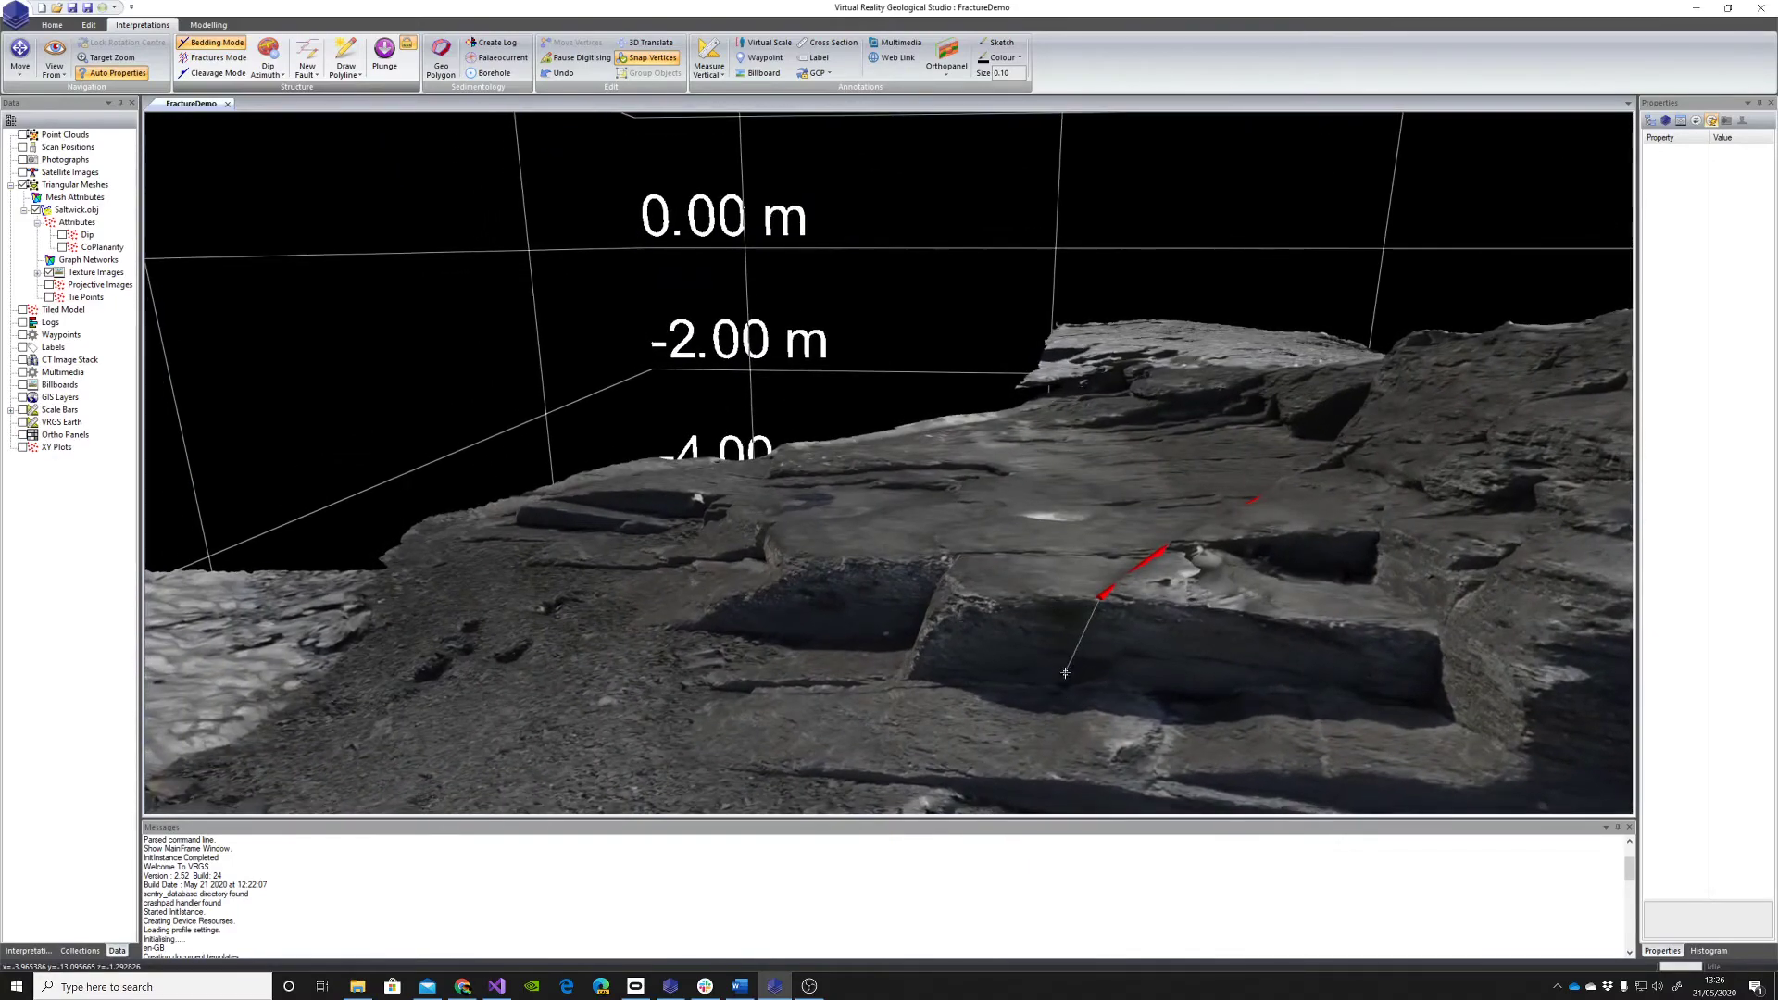
middle_click_drag(1040, 577, 967, 400)
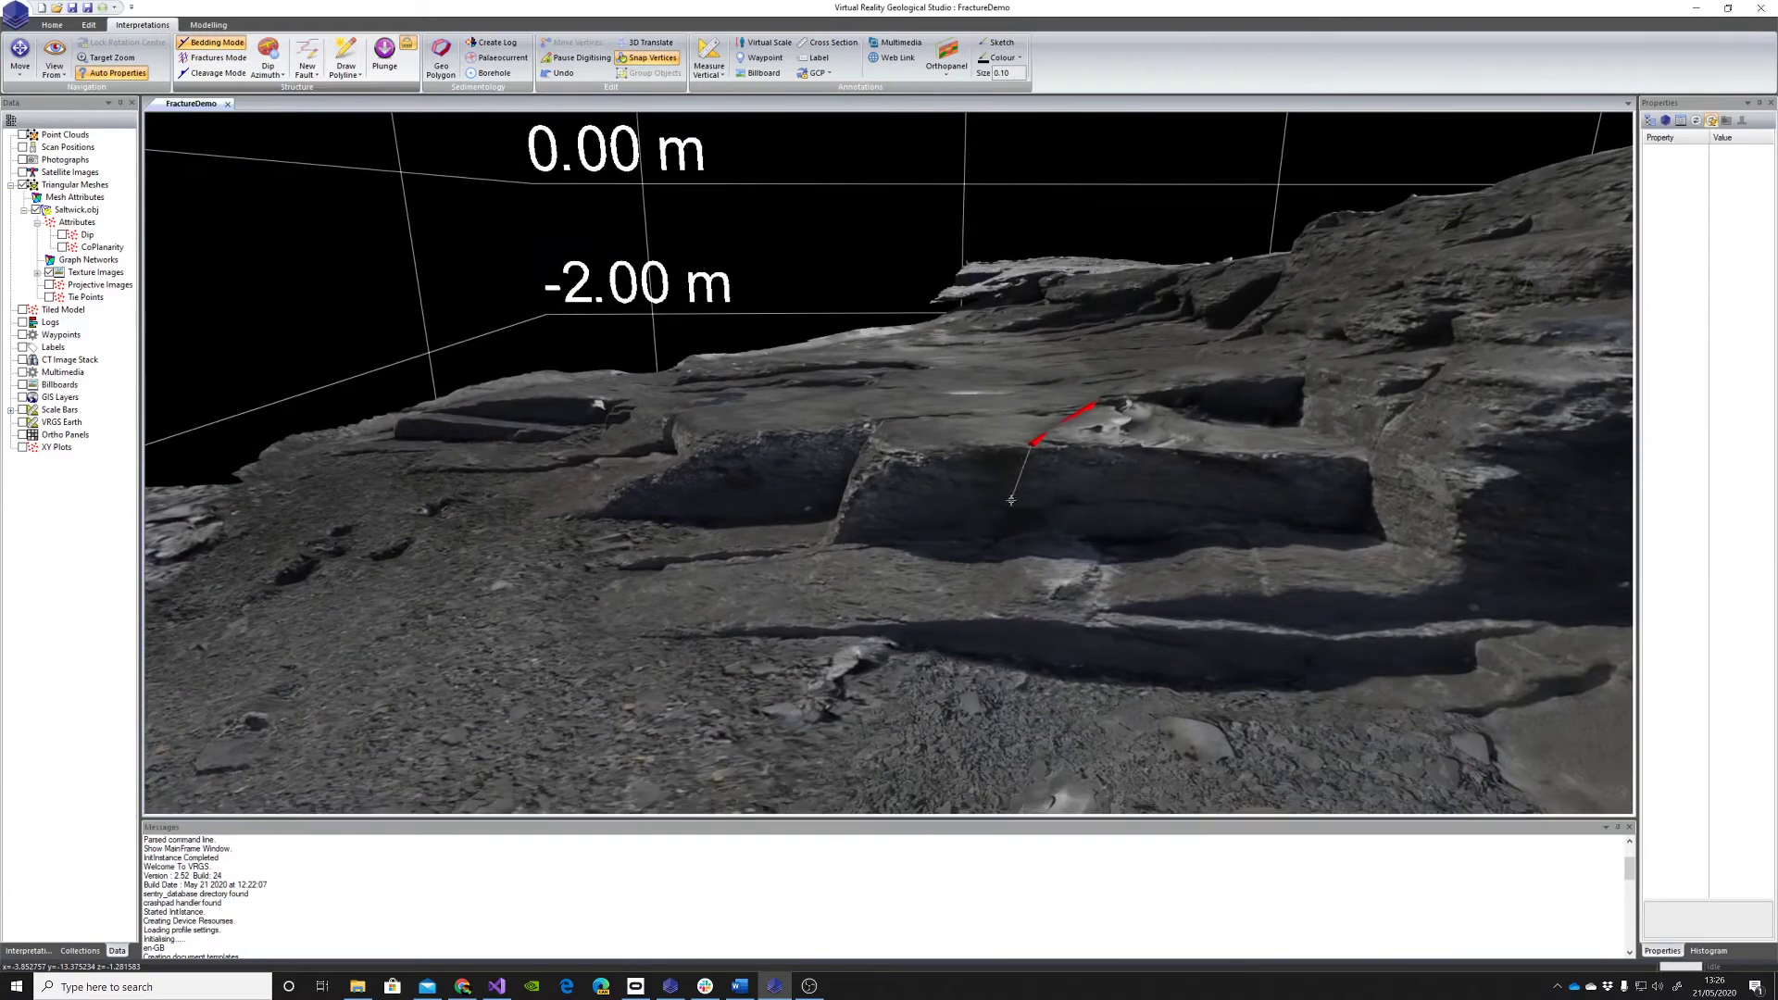
left_click(997, 537)
double_click(901, 618)
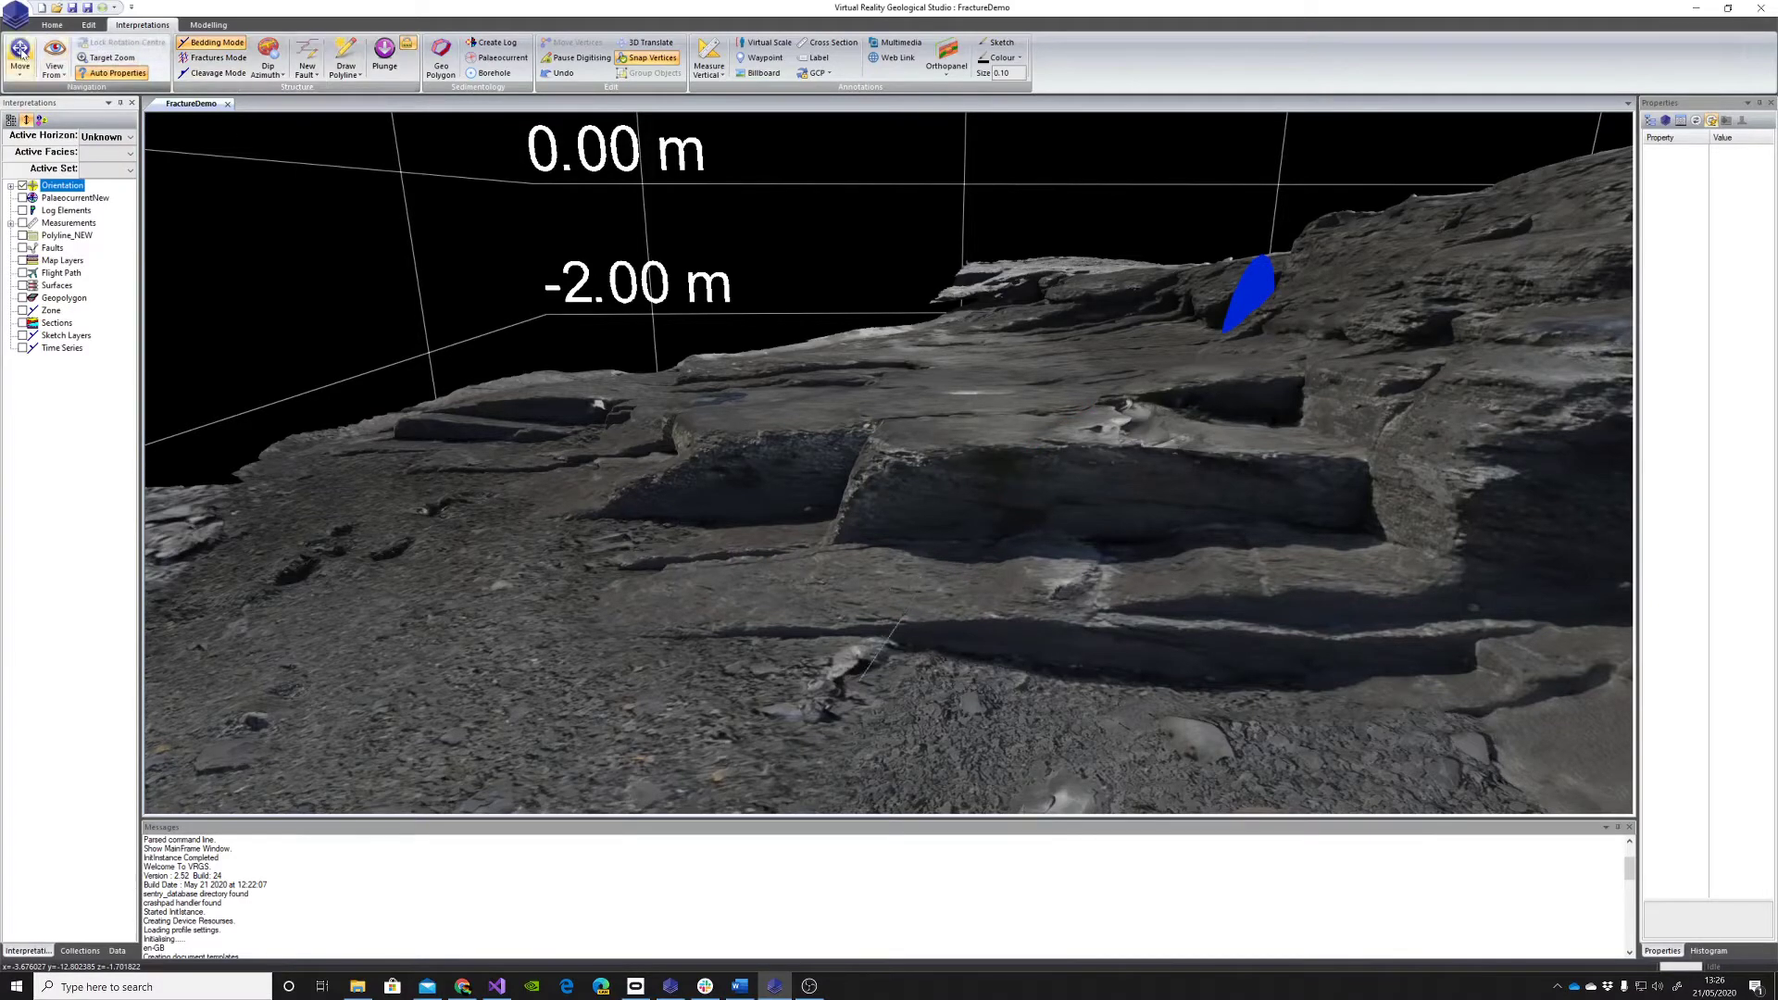
Step: Return to move mode and inspect the properties of the new bedding orientation disk on the rock face
left_click(20, 55)
left_click_drag(937, 487, 912, 446)
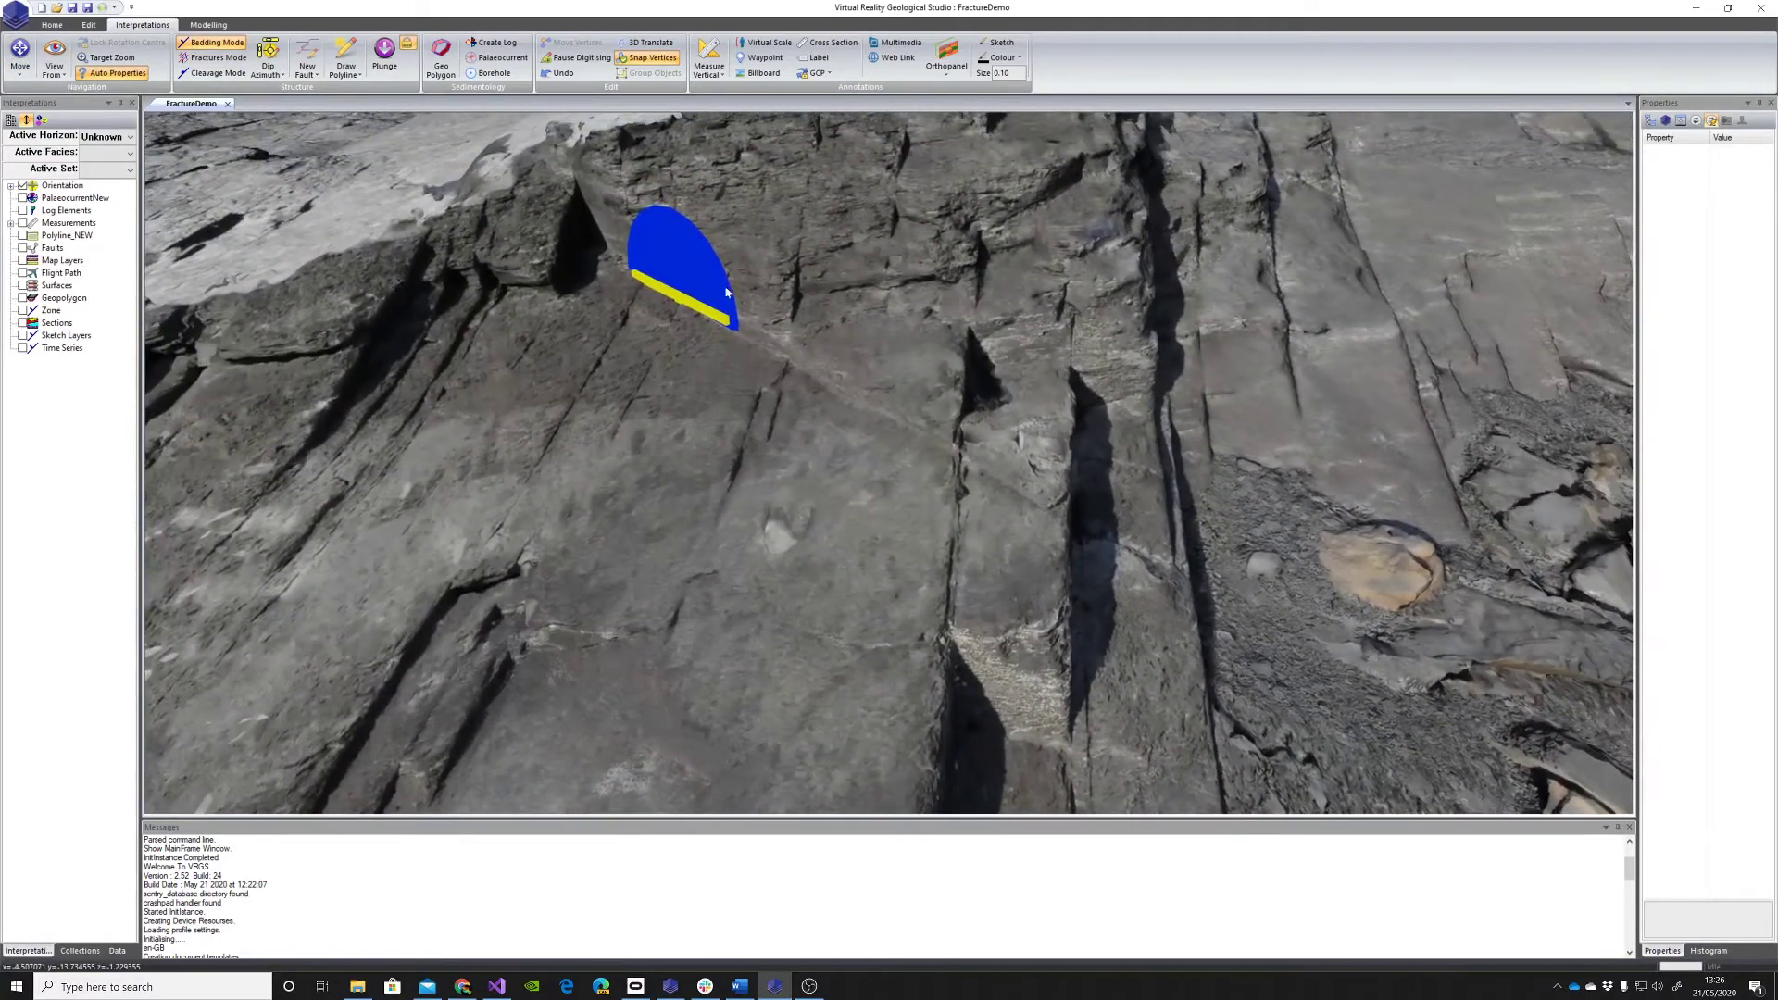
left_click(689, 272)
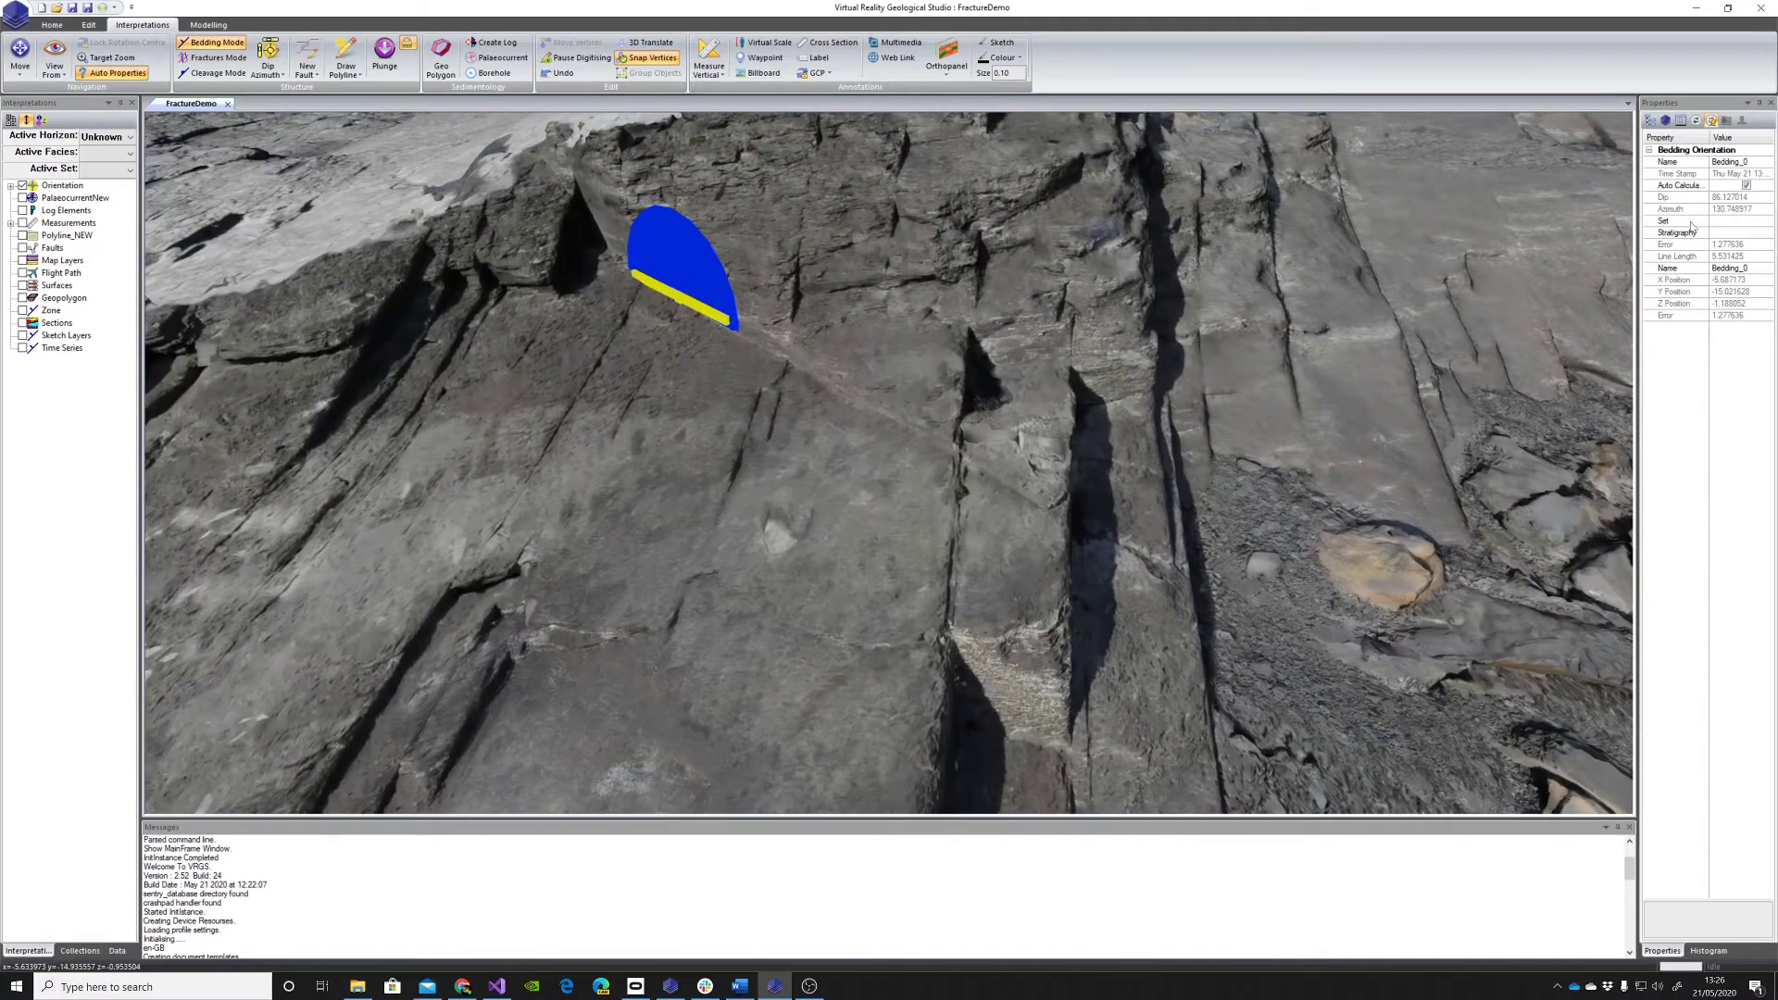
Step: Hide the glyphs and show the vertices for all Orientation measurements
left_click_drag(1109, 443, 880, 387)
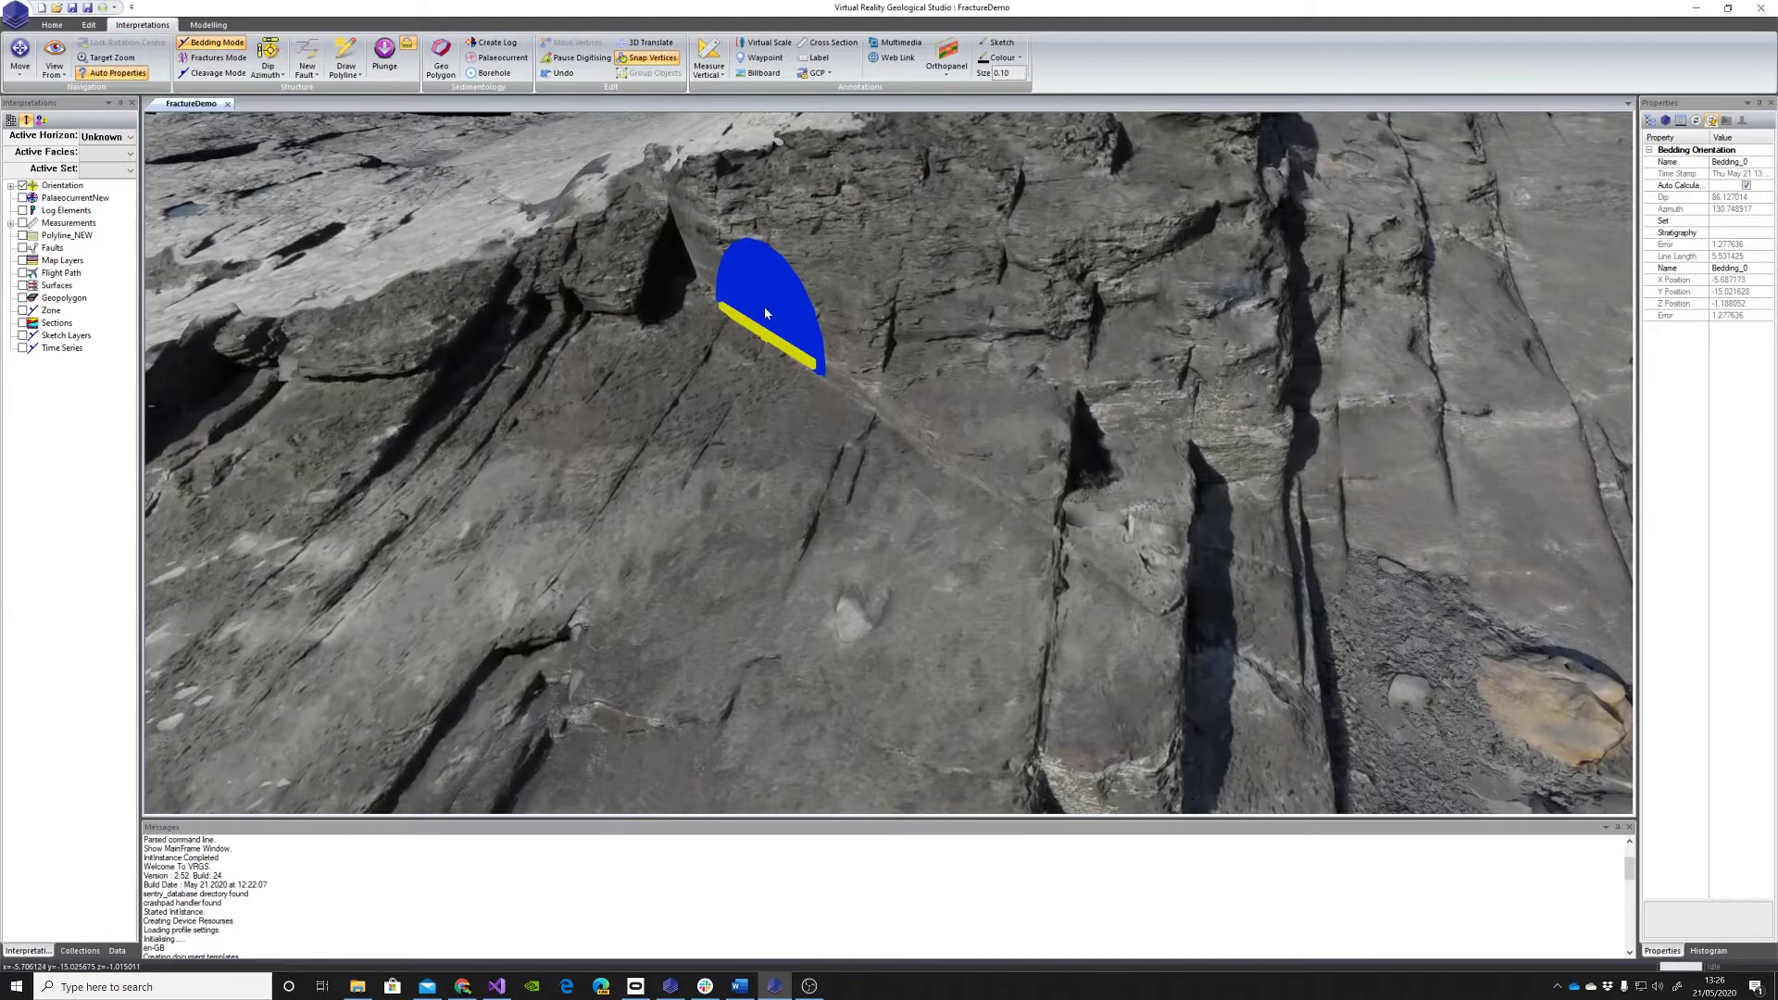
left_click(73, 186)
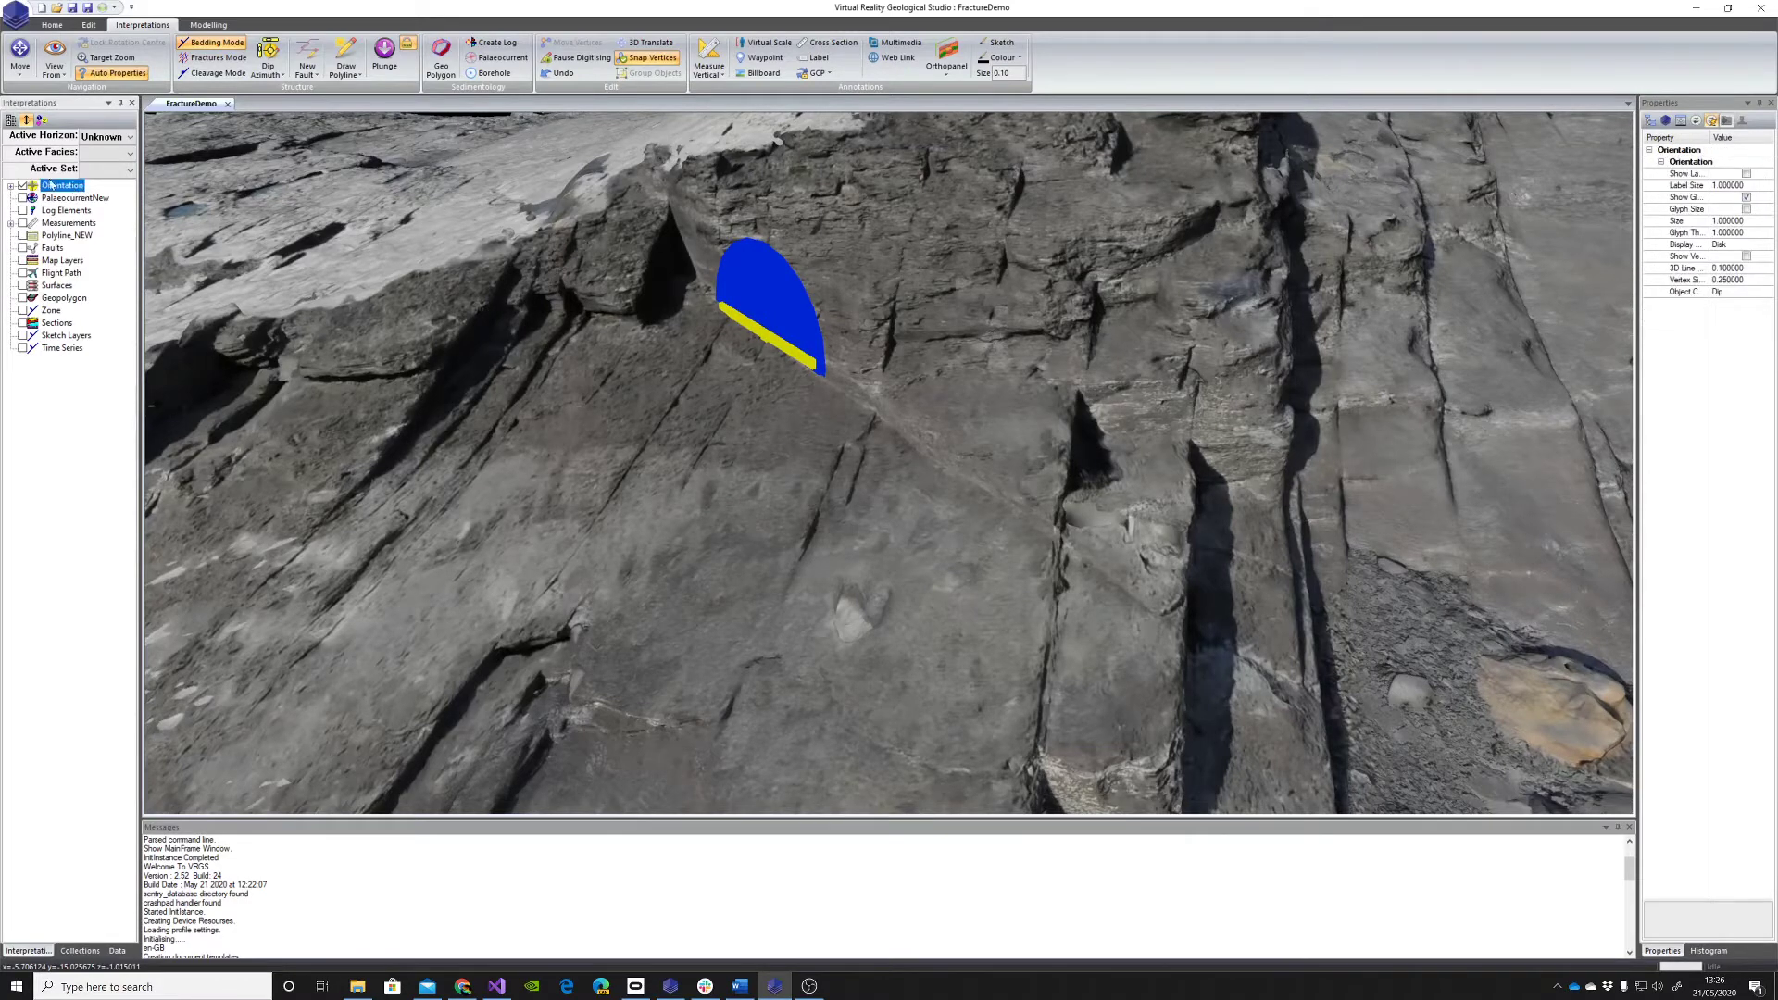
left_click(1746, 197)
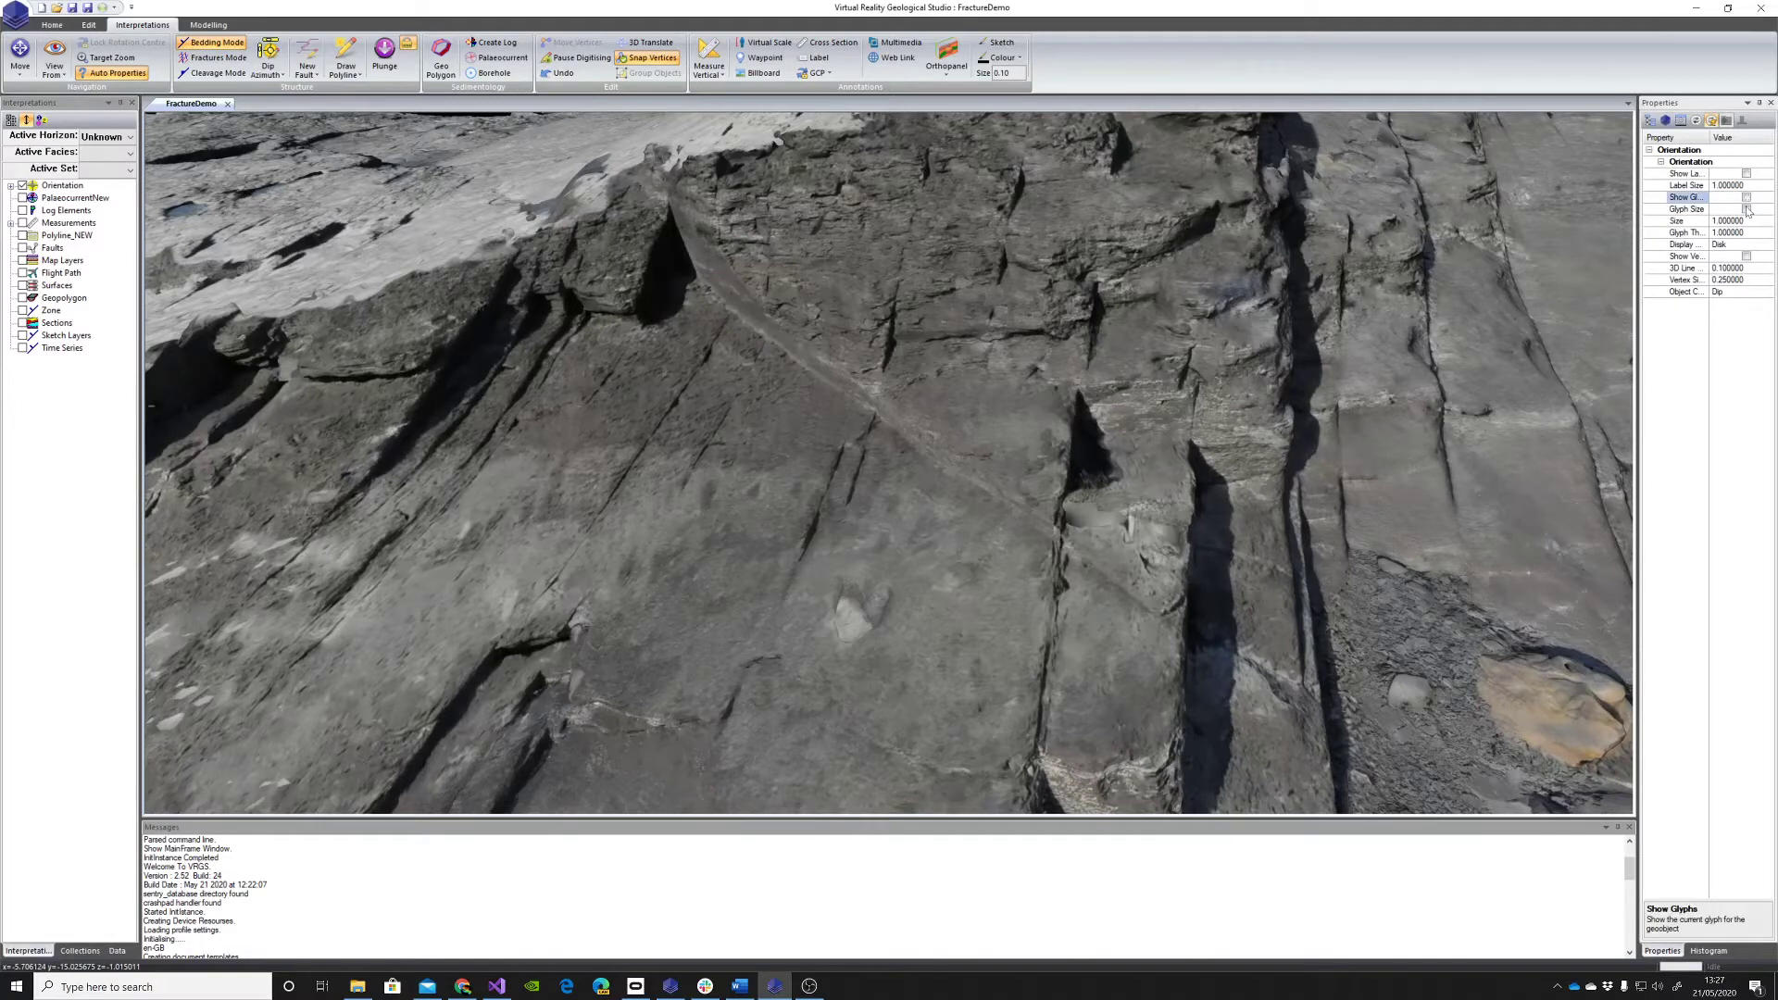
left_click(1746, 256)
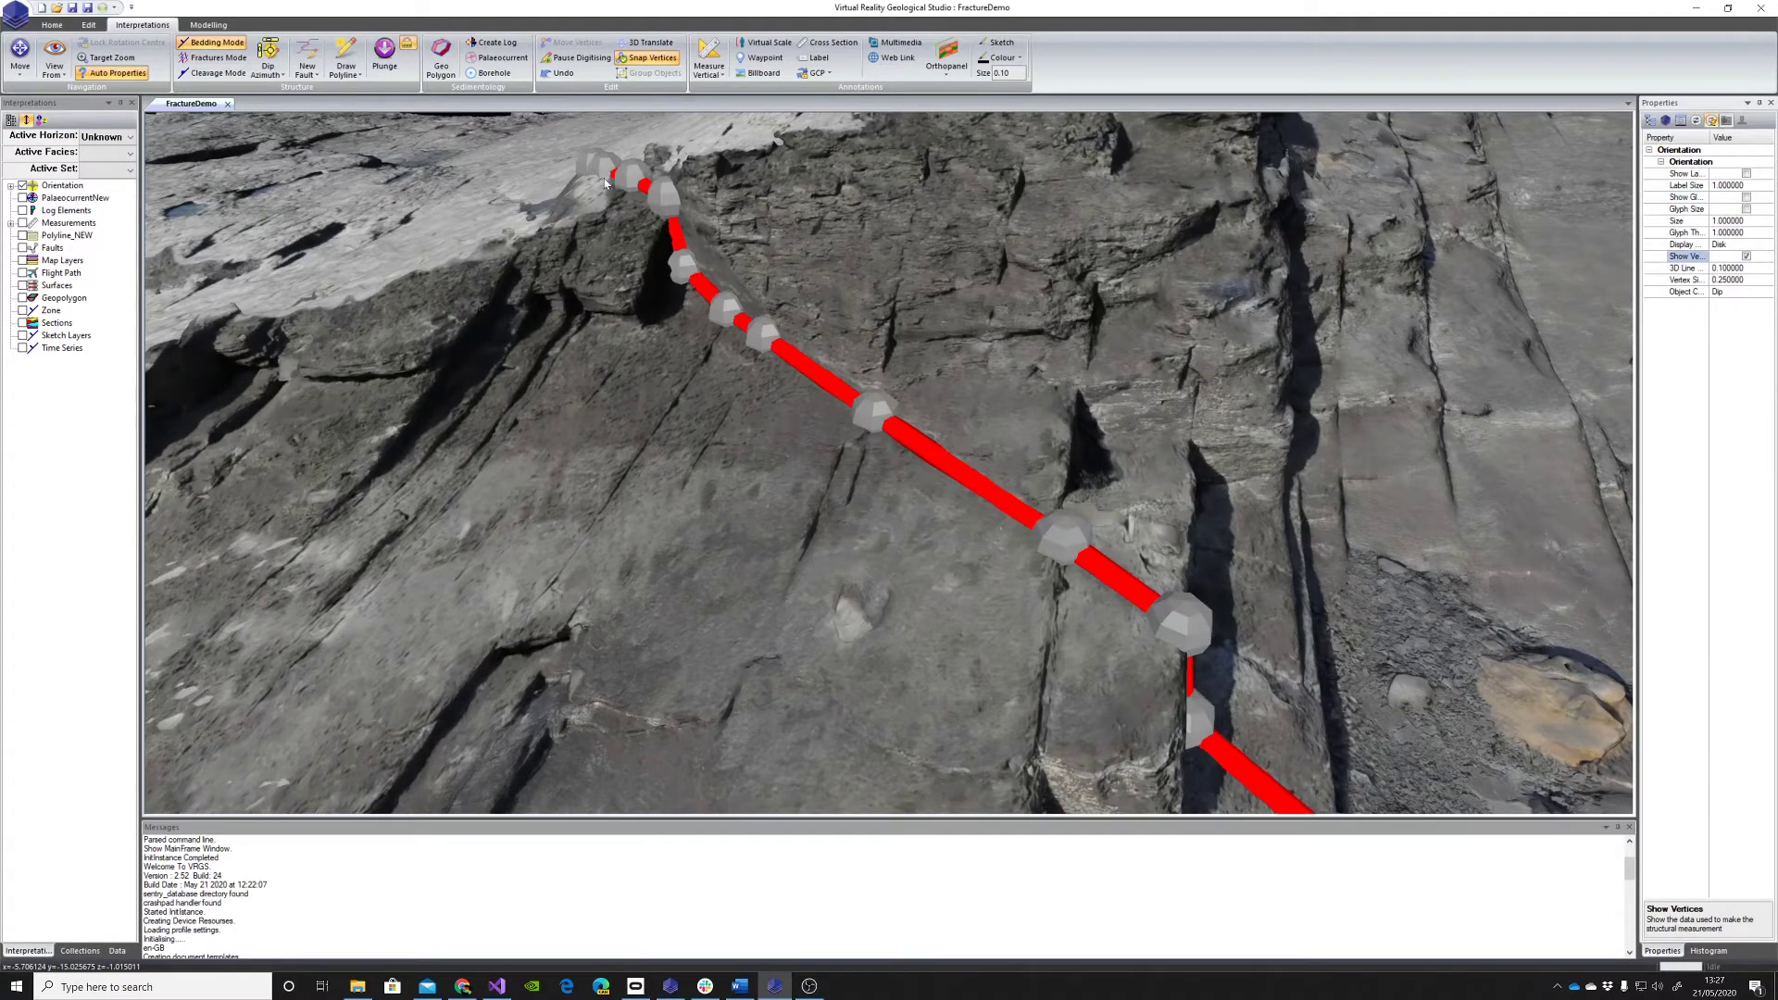
Step: Set the Orientation 3D line thickness to 0.05 and the vertex size to 0.15
scroll(1203, 643, "down", 1)
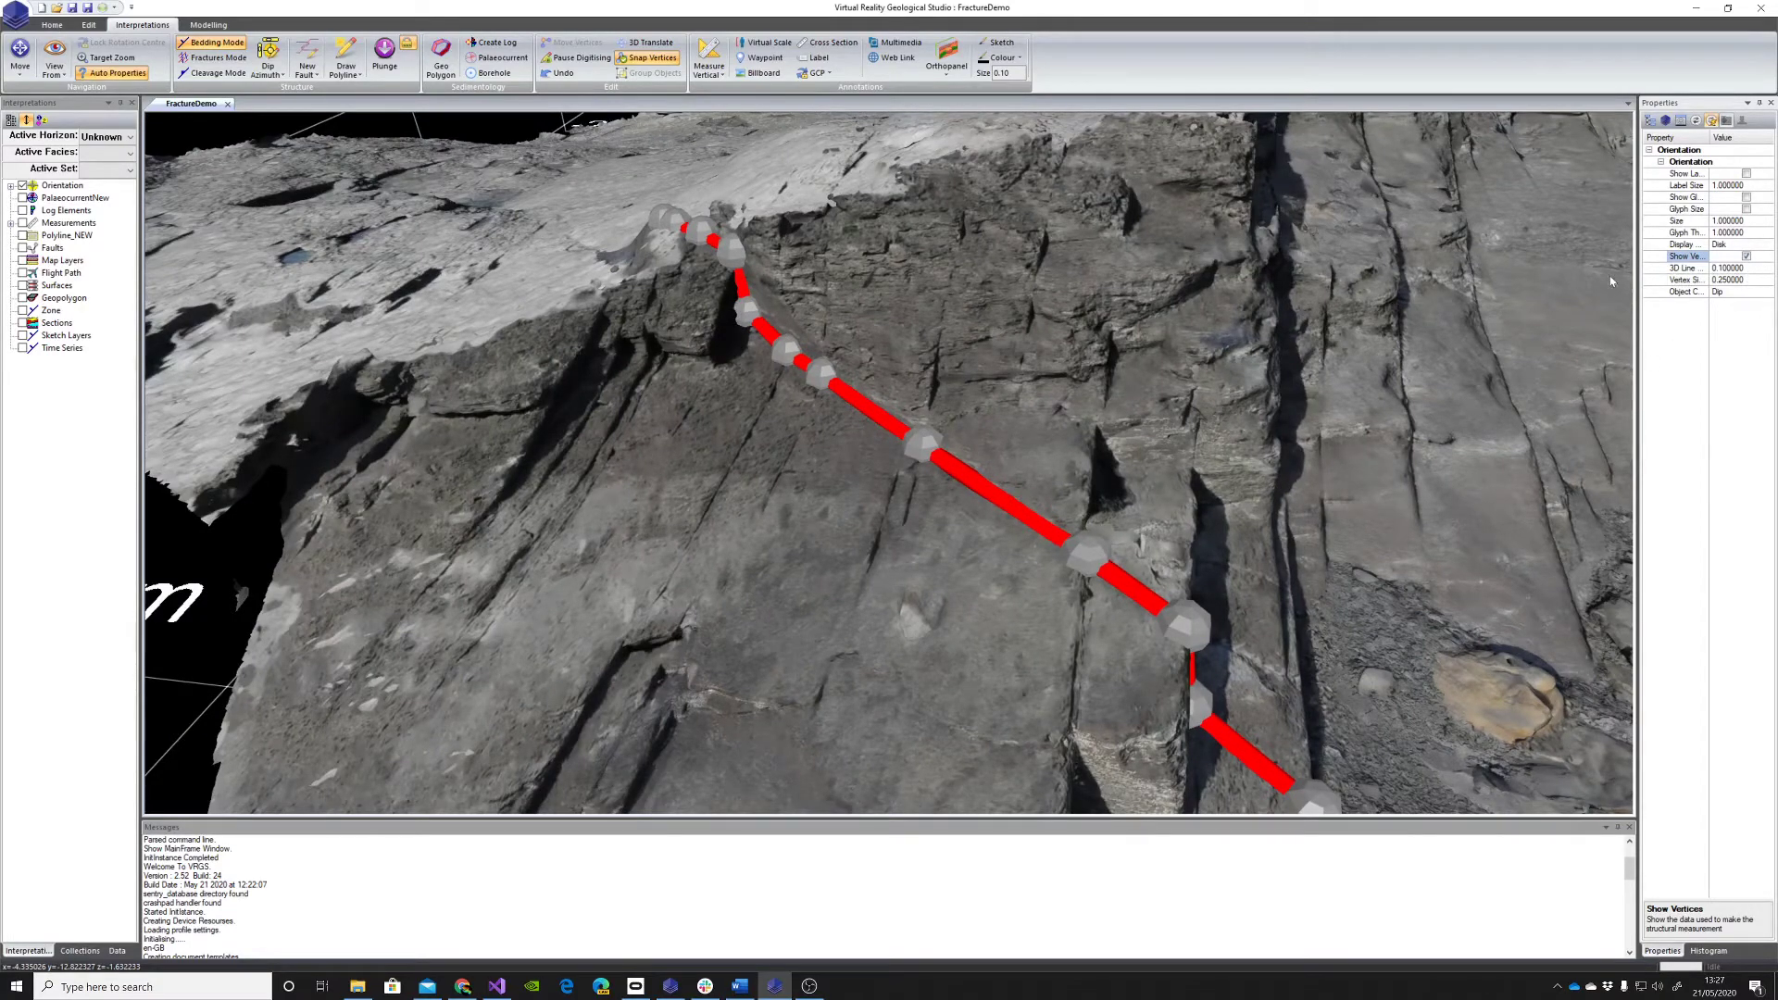
left_click(1729, 268)
left_click_drag(1744, 269, 1717, 285)
type("0")
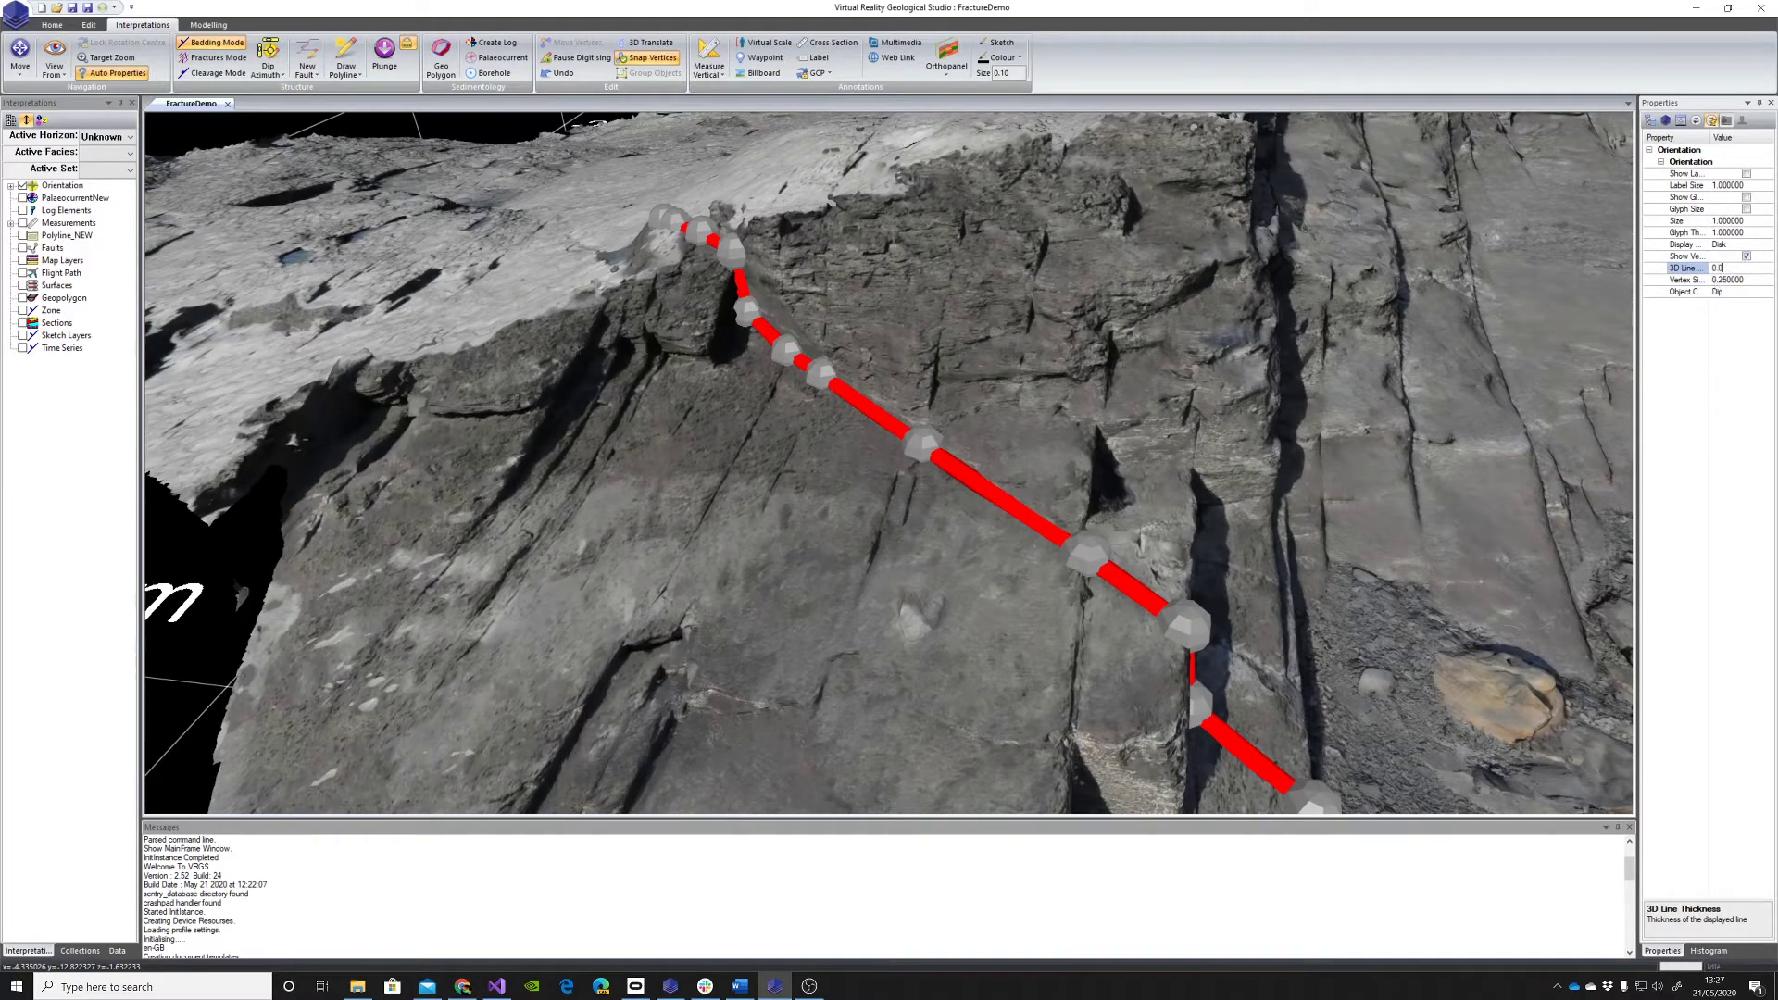
type("5")
key("Return")
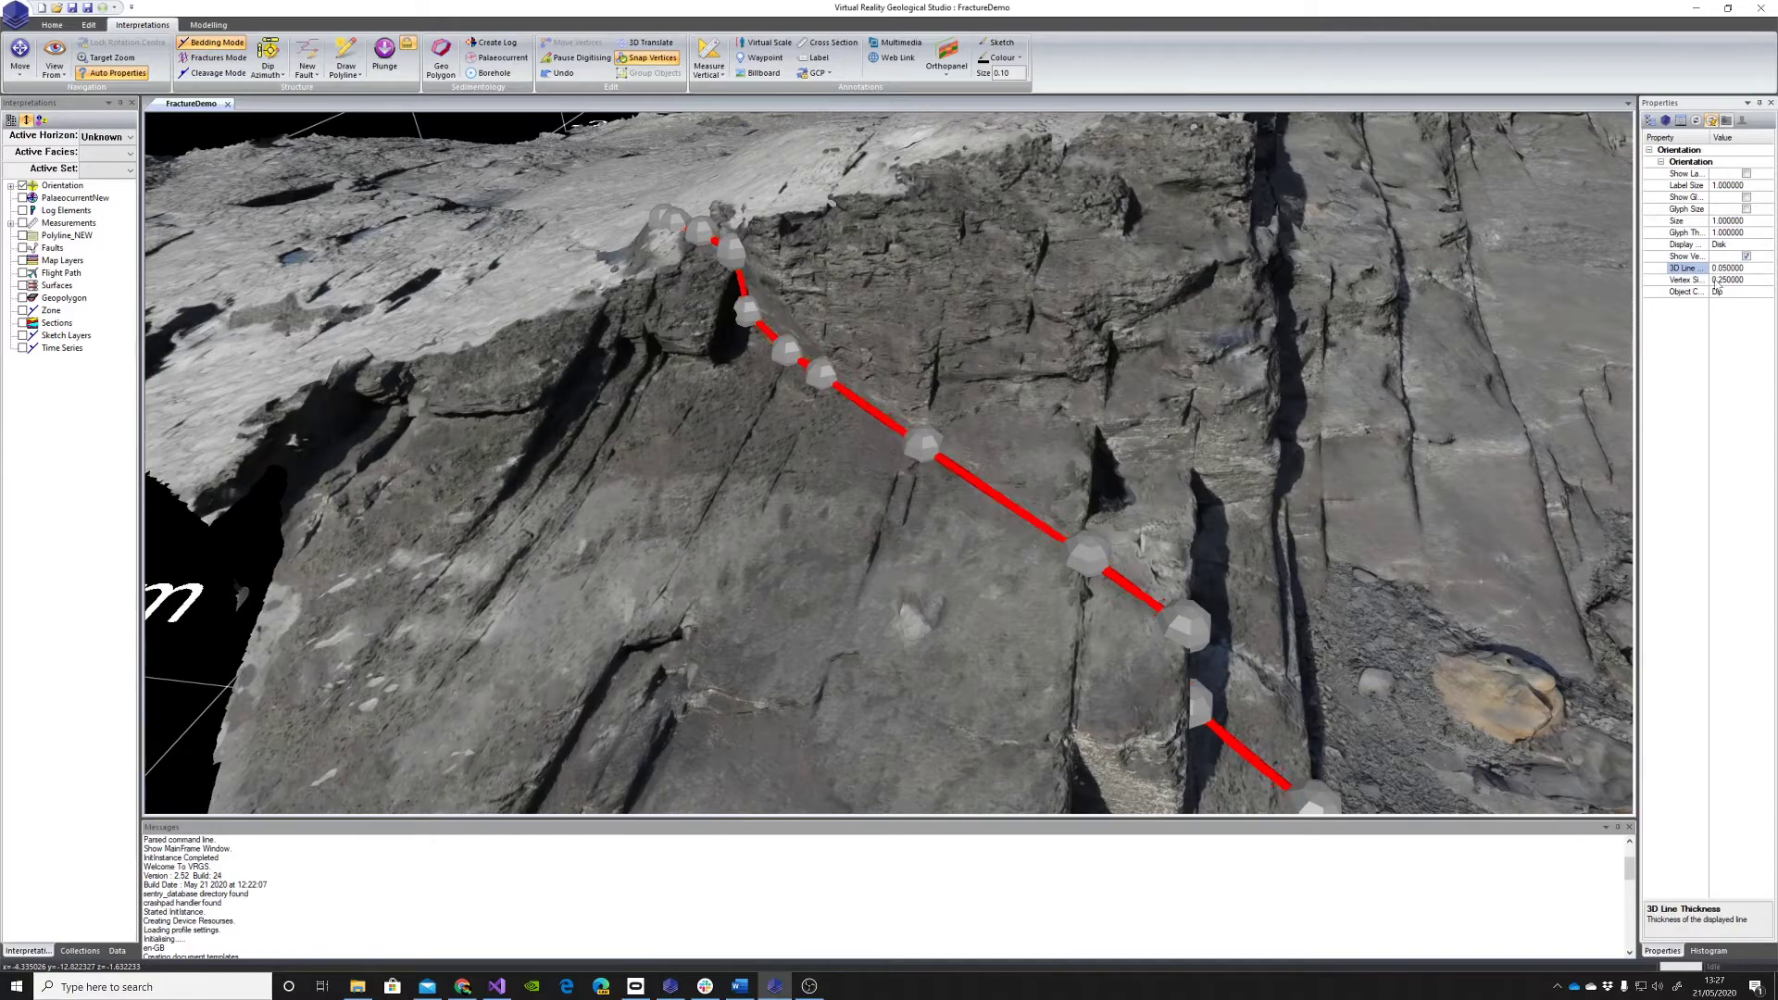
left_click_drag(1746, 279, 1719, 283)
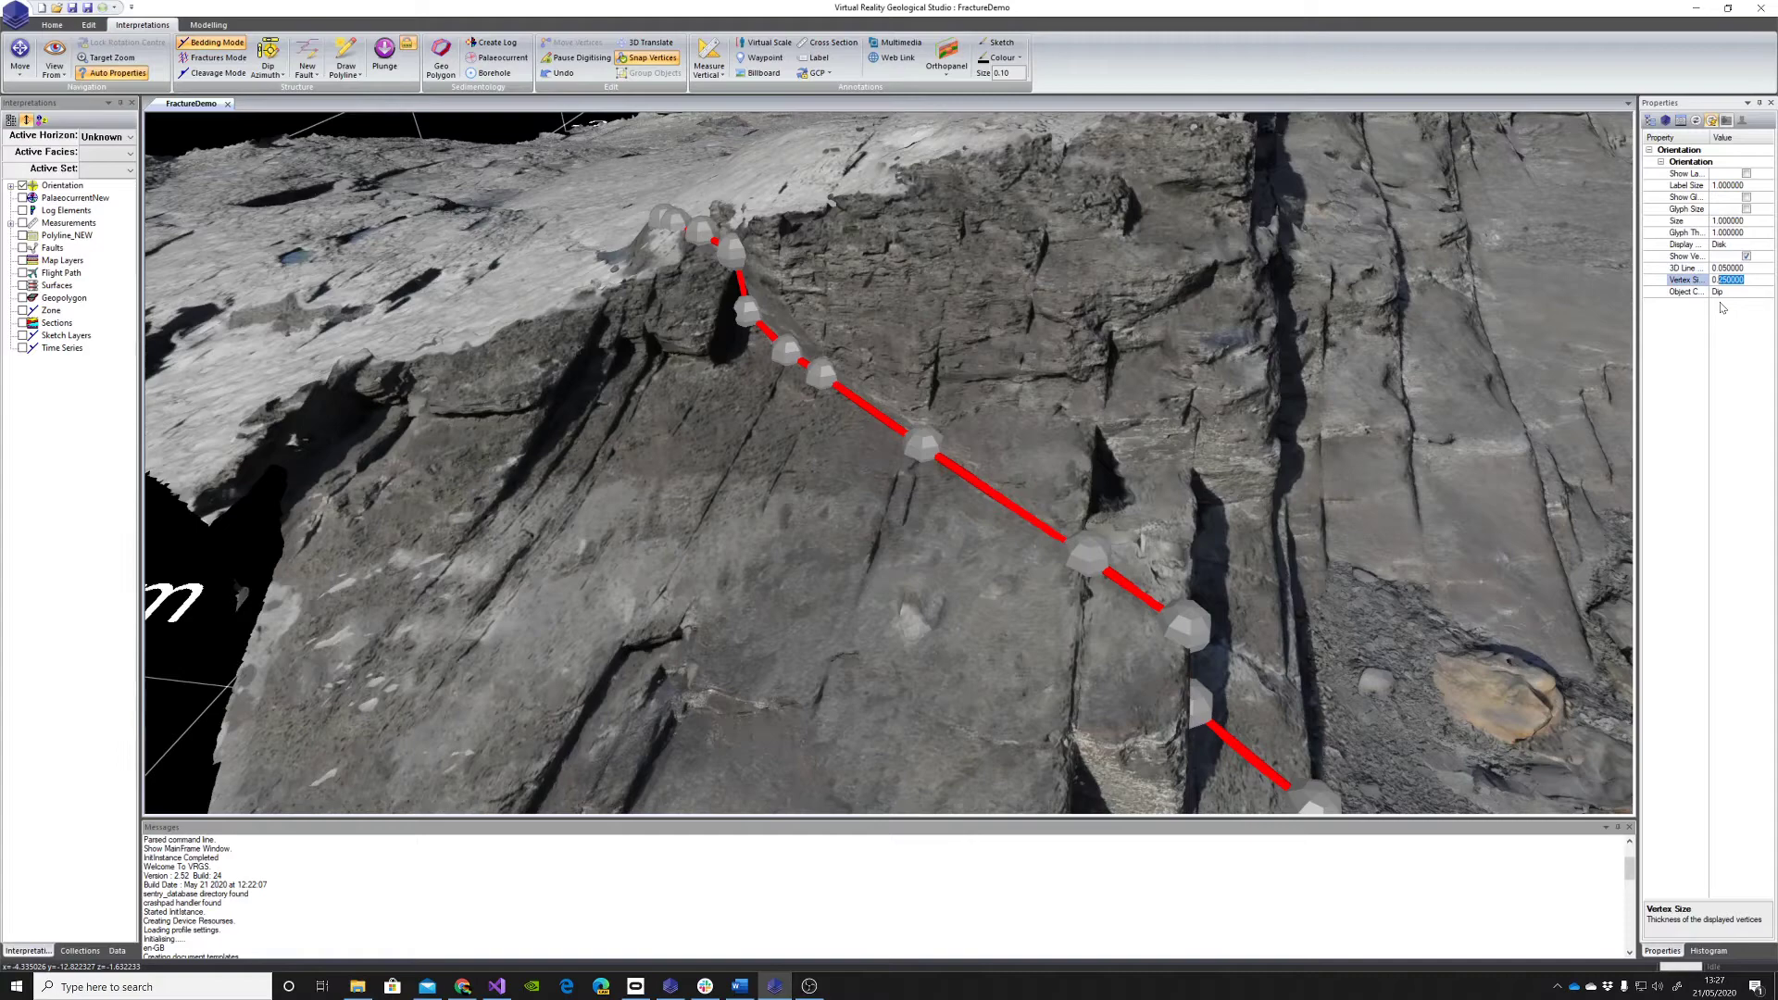
type("15")
key("Return")
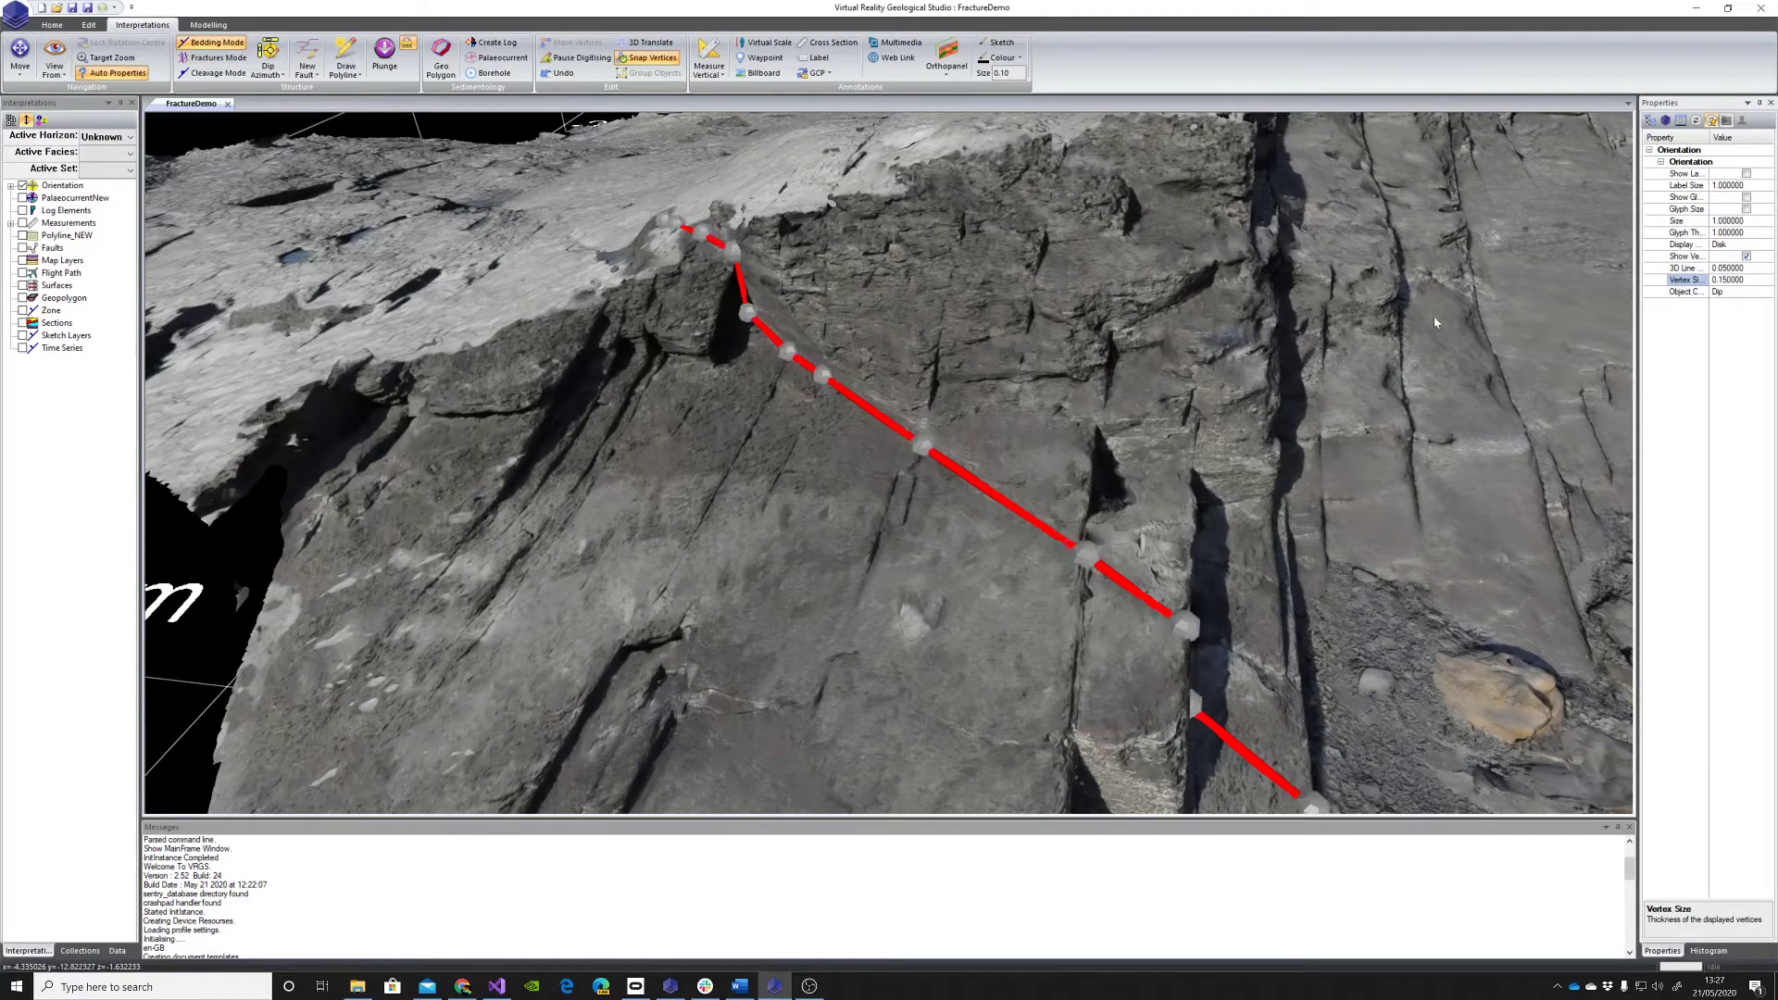
Step: Trace a steep fracture with Dip-Azimuth N Points, crossing the first trace and snapping to its vertex mid-face, and end just below it
left_click_drag(1034, 423, 720, 214)
scroll(1127, 466, "down", 1)
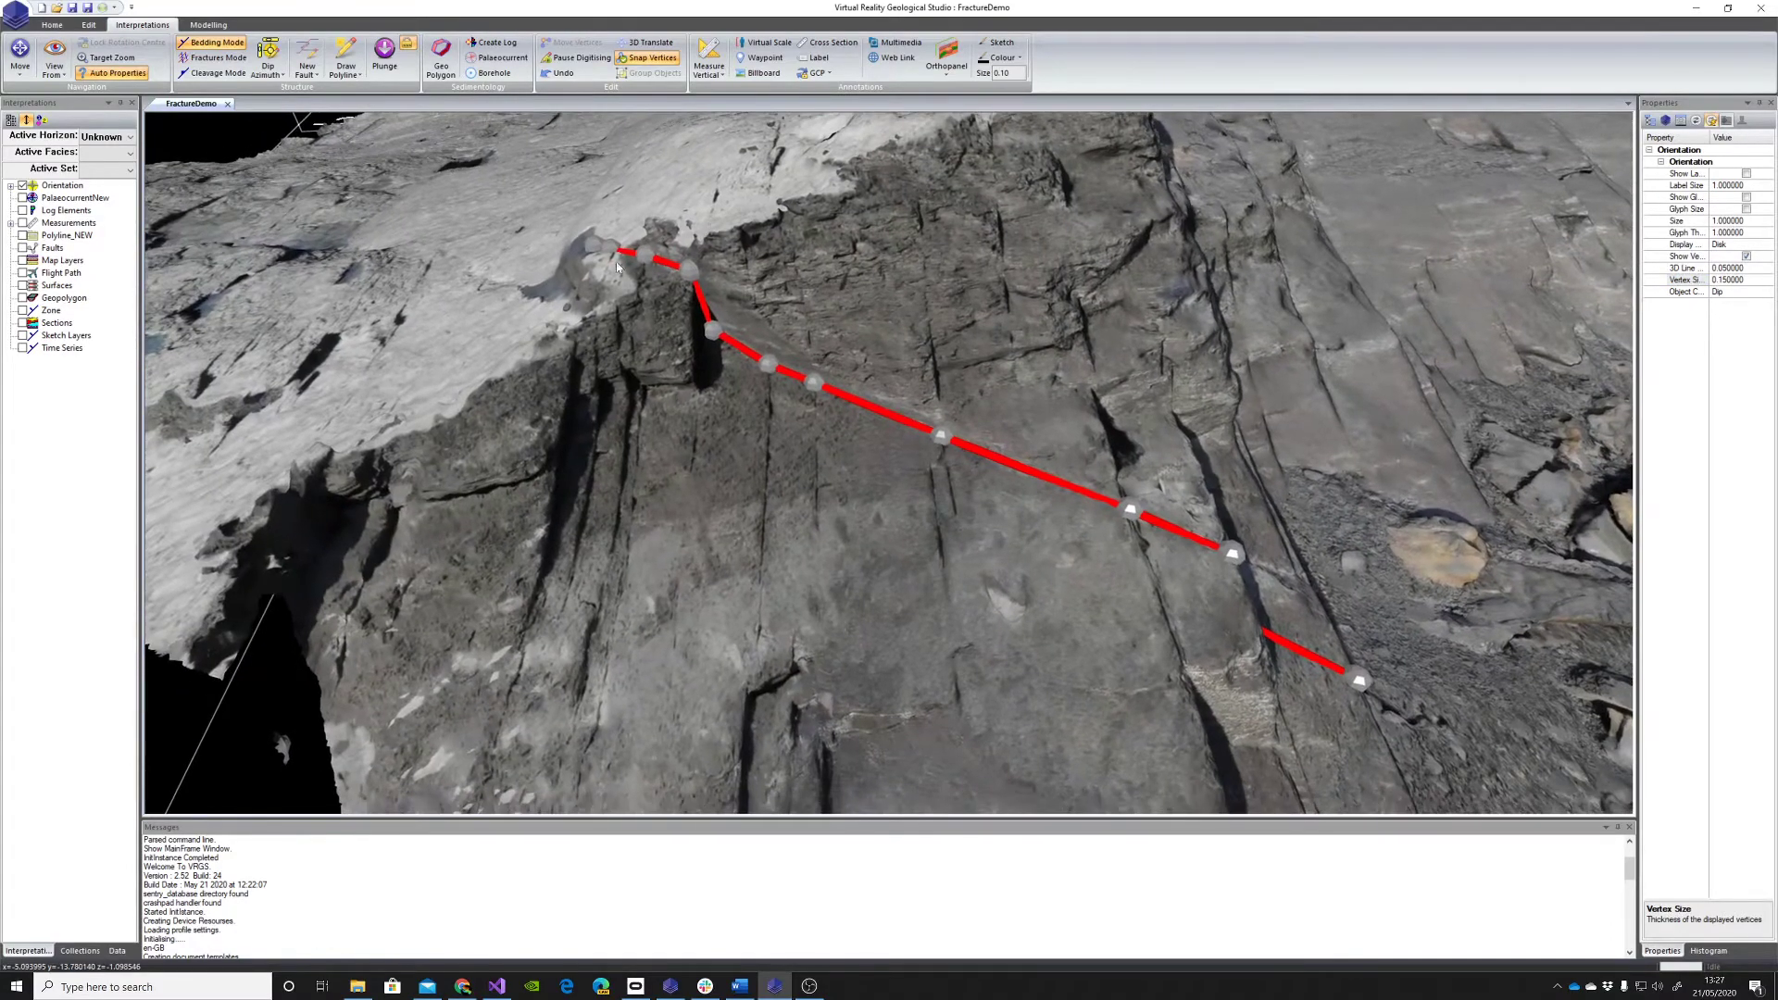
left_click_drag(823, 449, 727, 429)
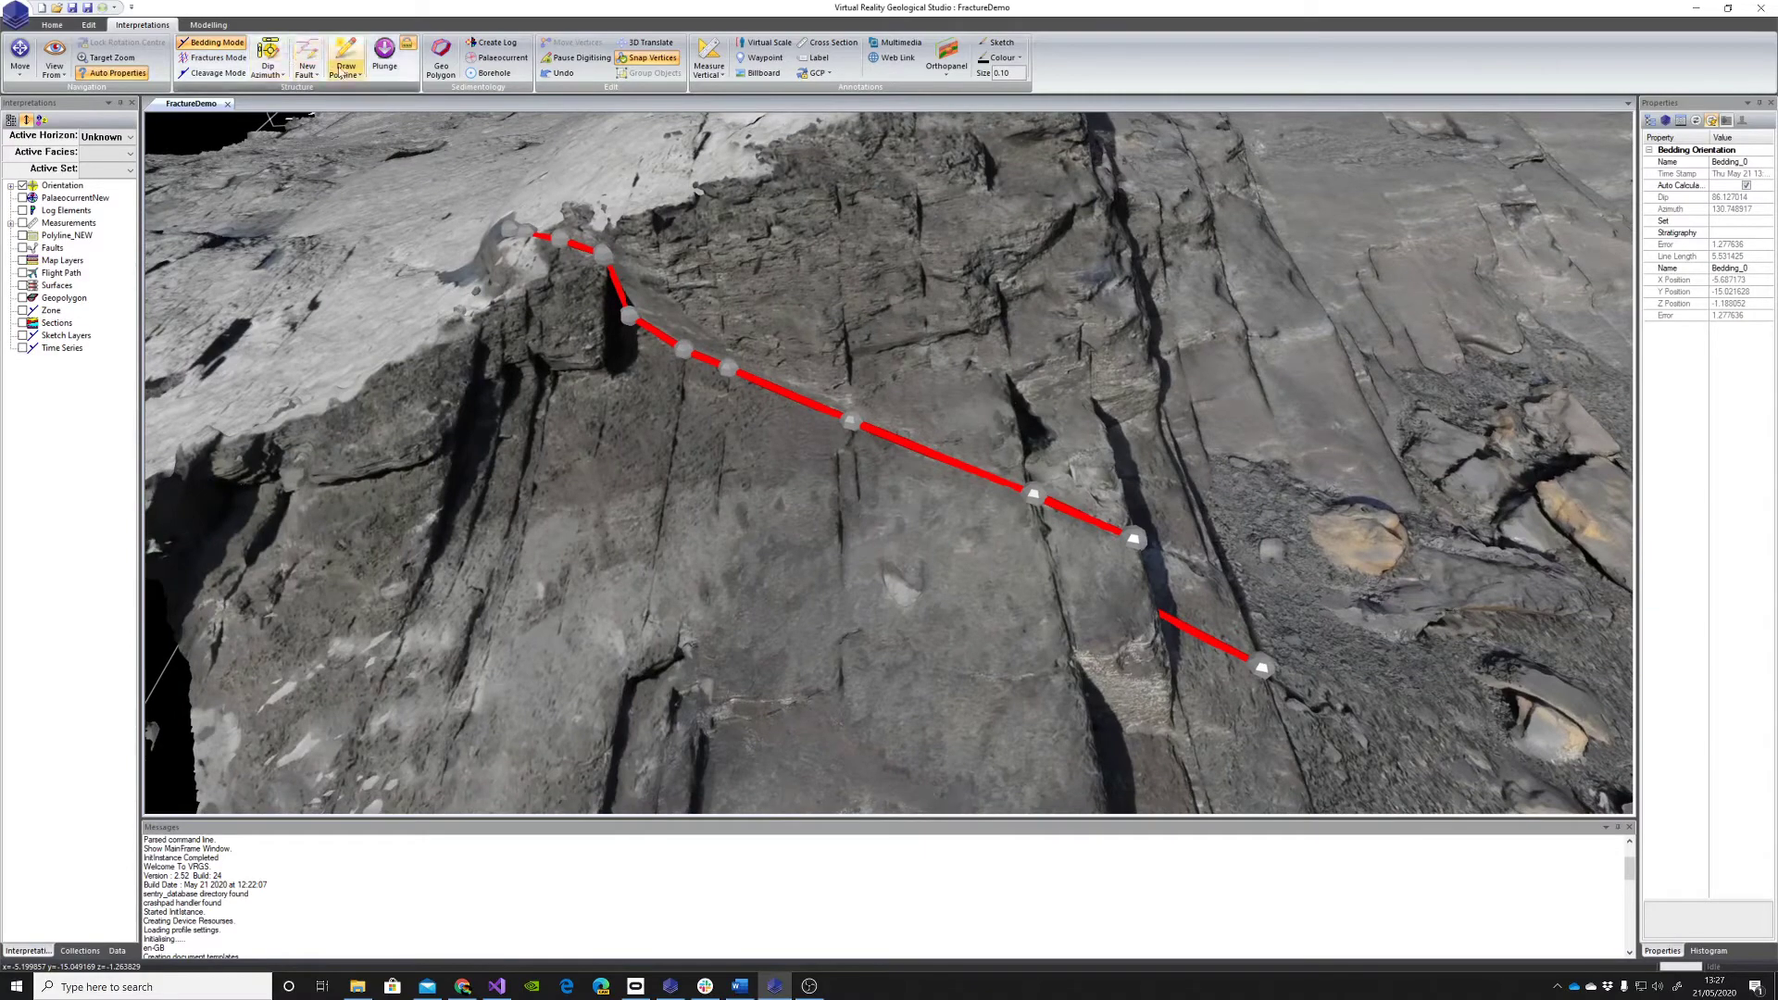
left_click(269, 76)
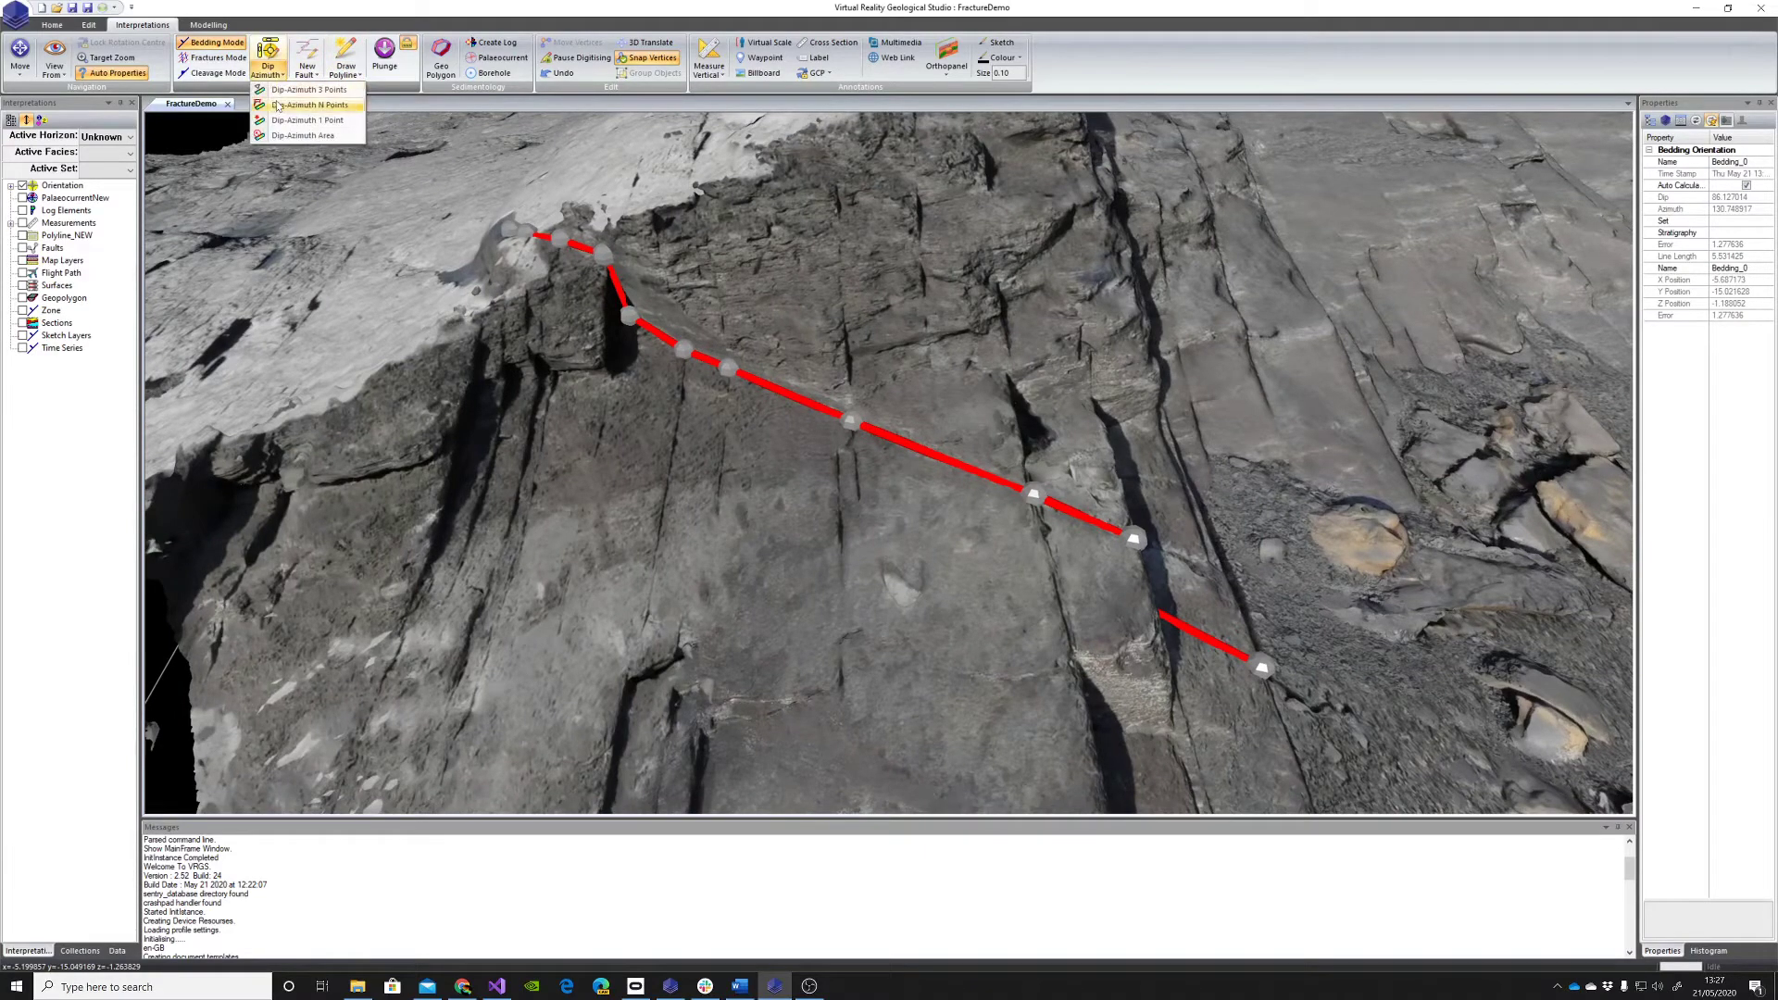
left_click(277, 107)
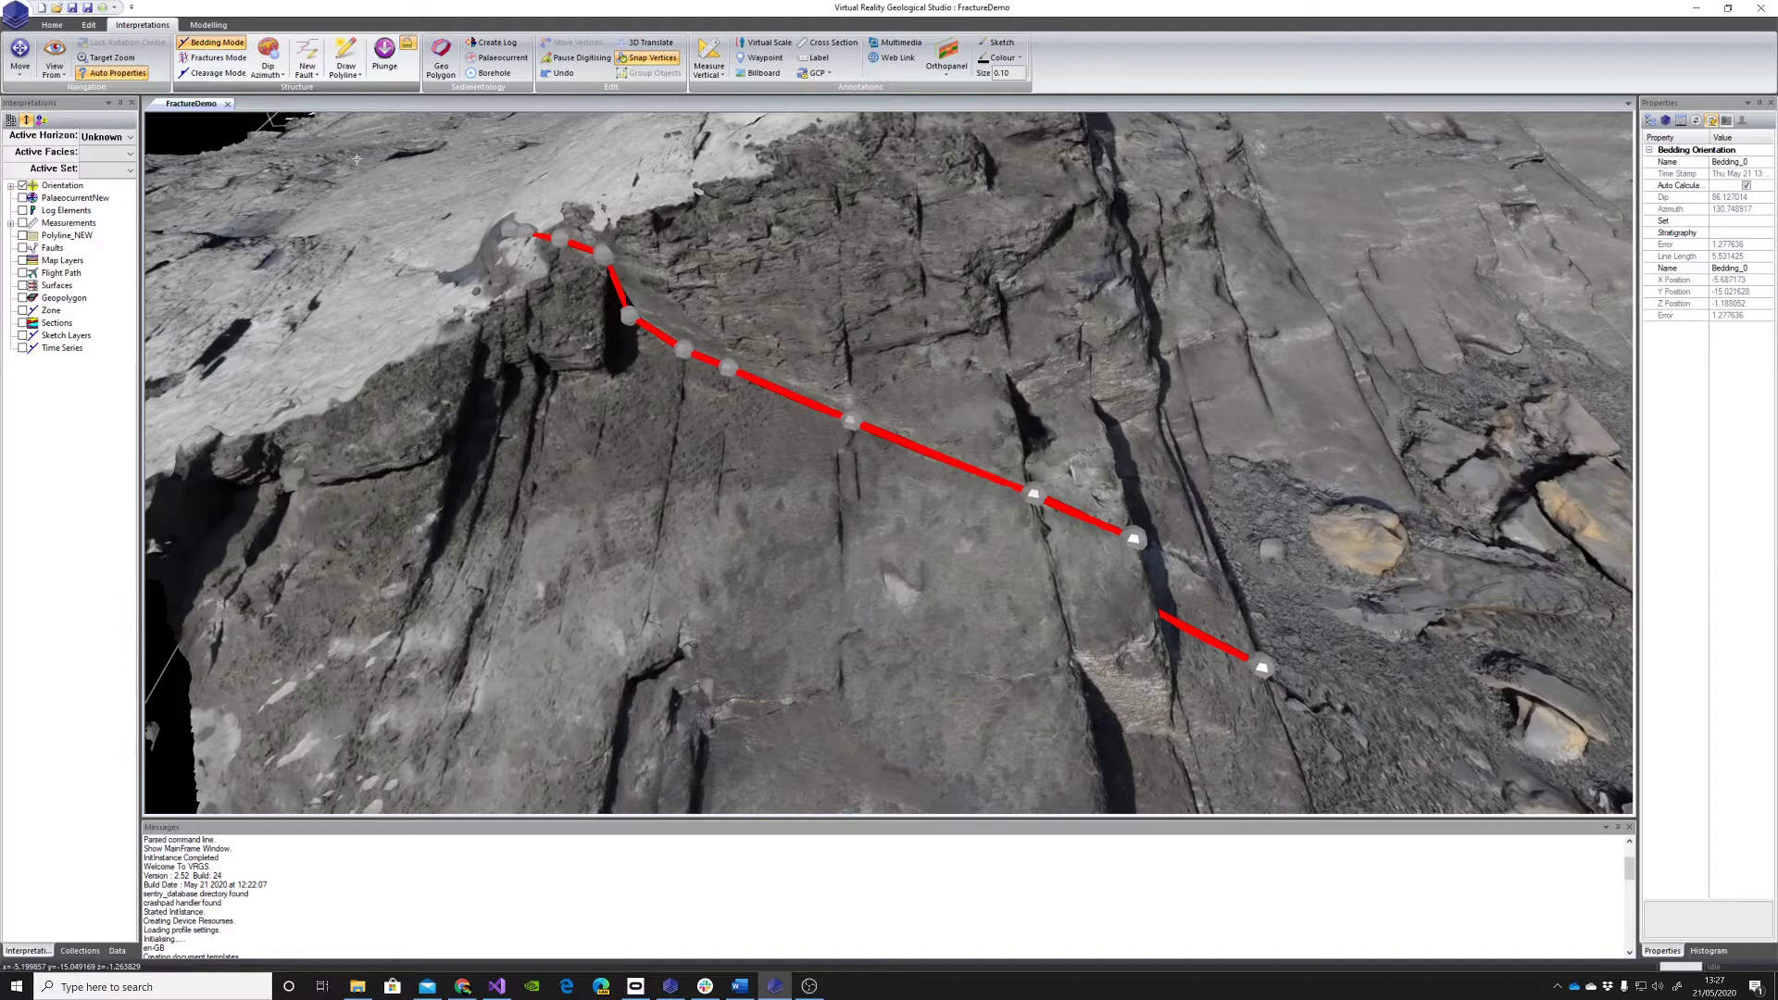
left_click(831, 234)
left_click_drag(831, 235, 819, 499)
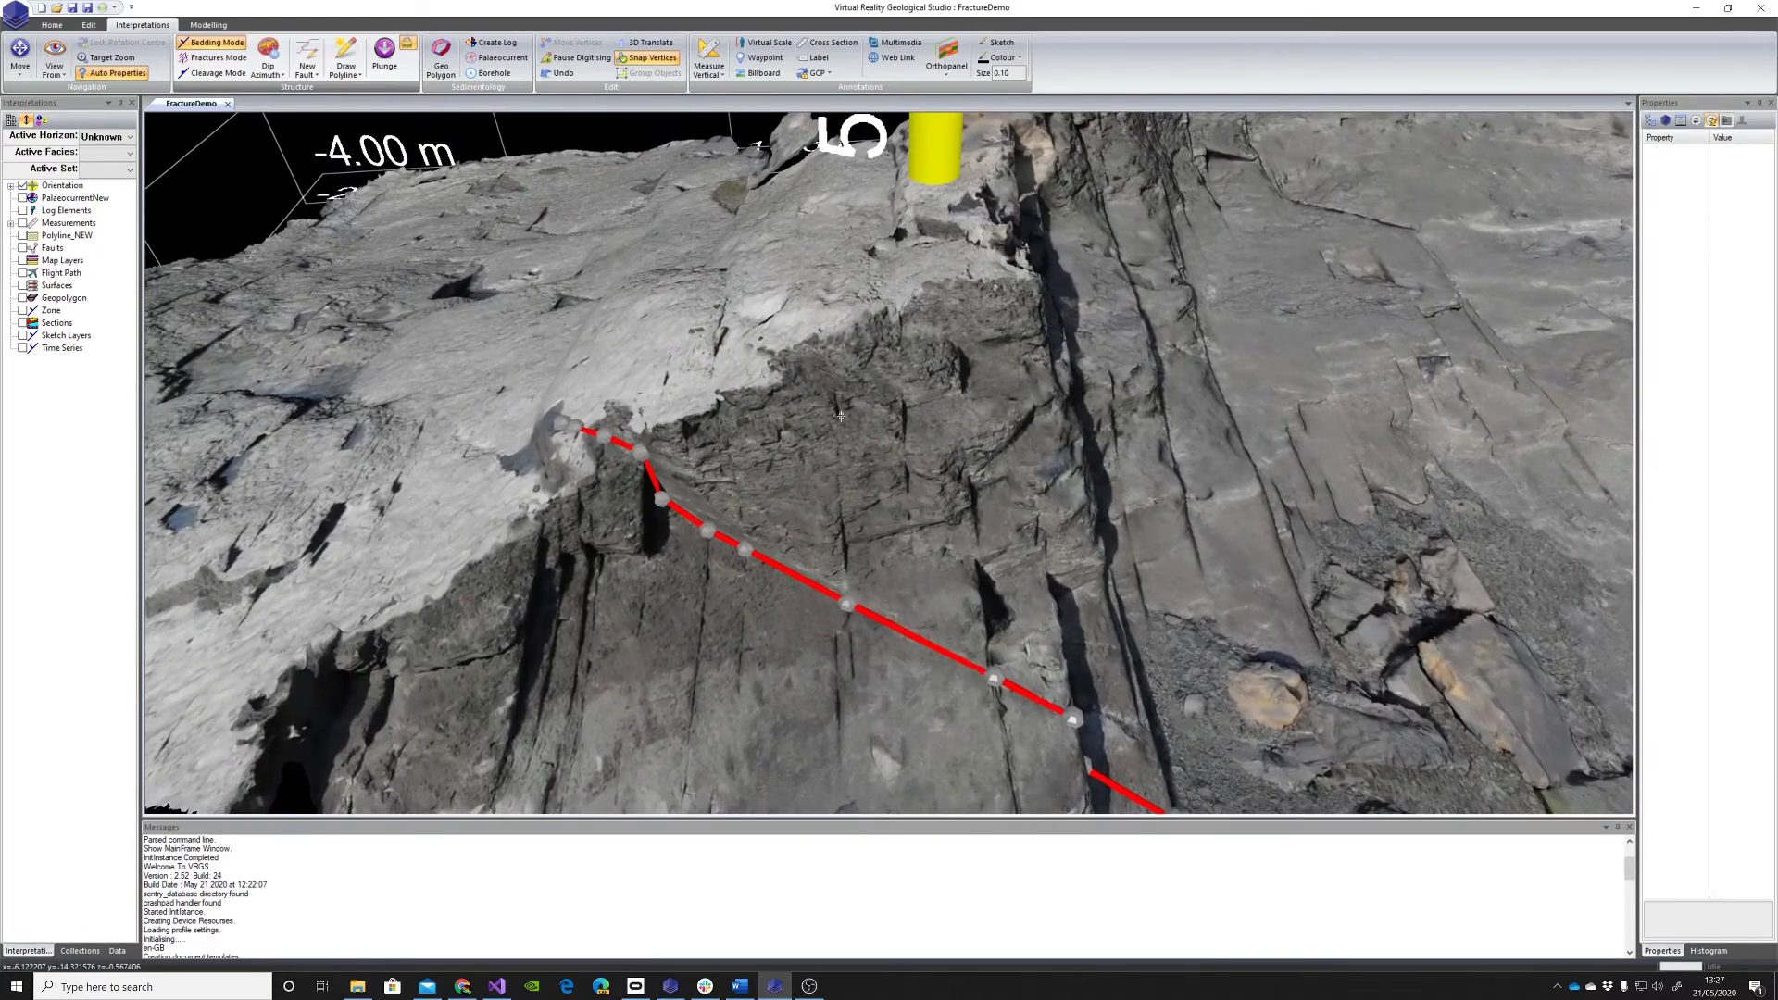
left_click(842, 514)
left_click(847, 551)
left_click_drag(846, 570, 845, 602)
left_click_drag(848, 604, 852, 677)
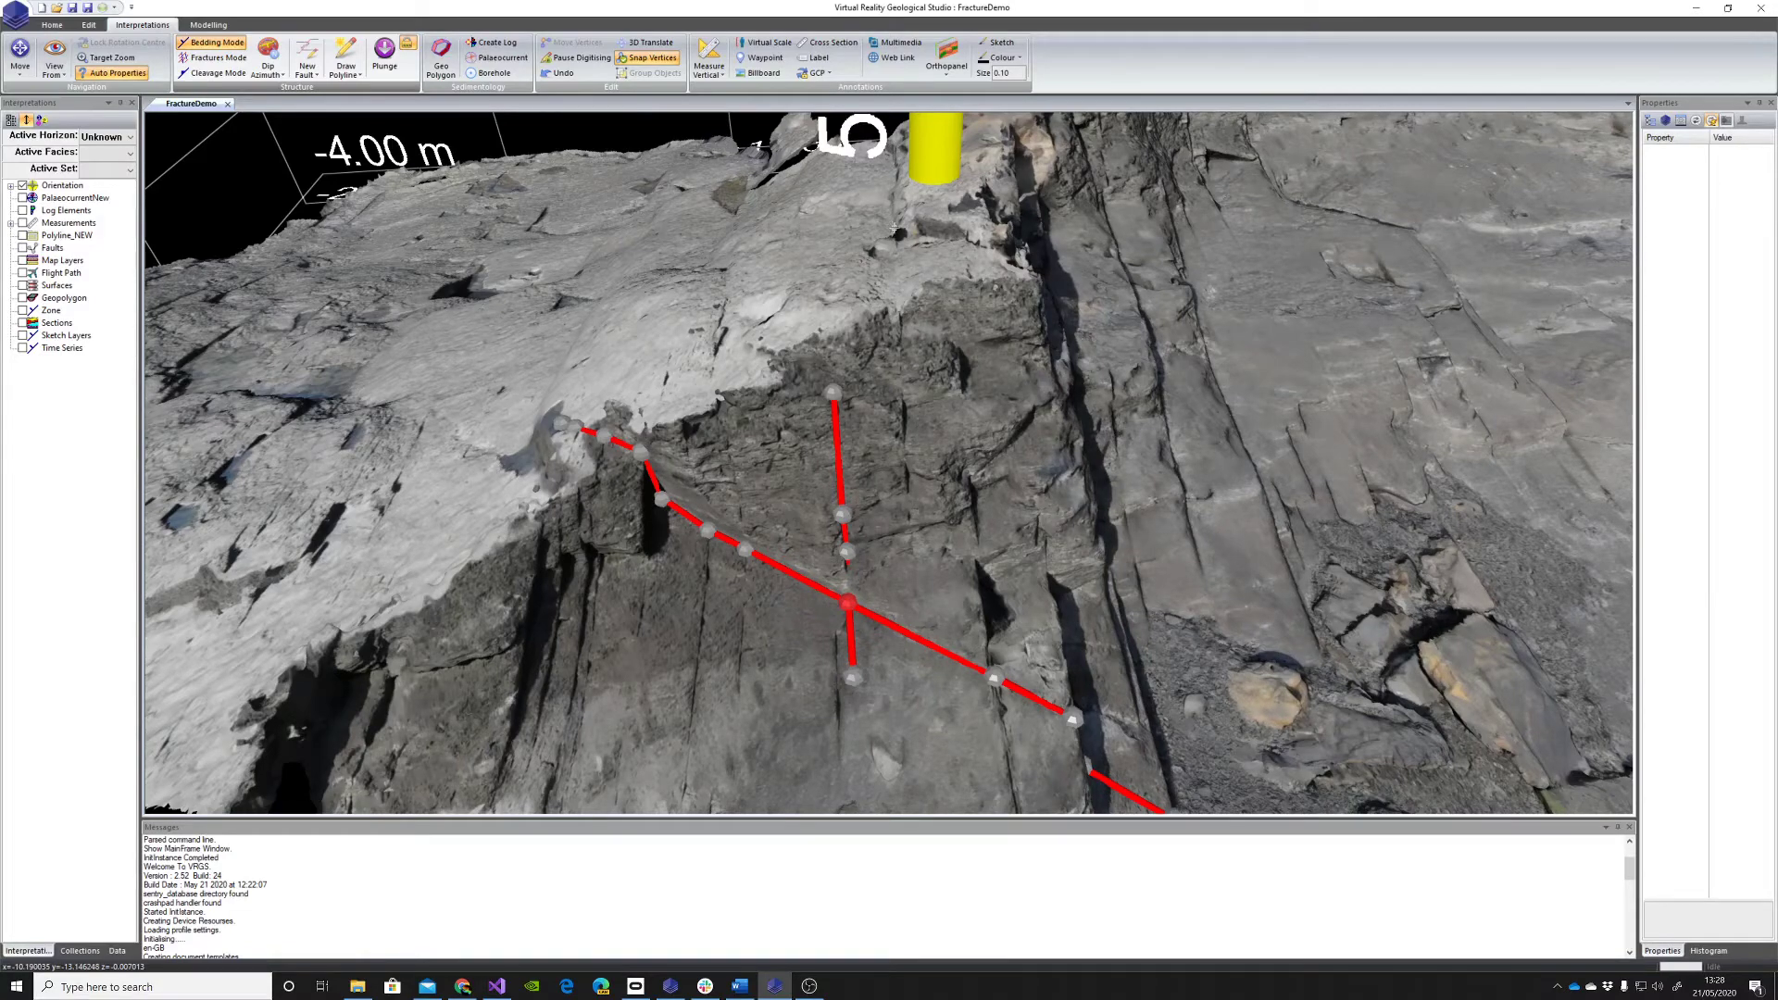
Step: Trace two more steep fractures, one running down from beside the yellow marker and one snapped to the first trace's vertex near the crest
left_click(894, 229)
left_click(900, 302)
left_click_drag(898, 301, 912, 551)
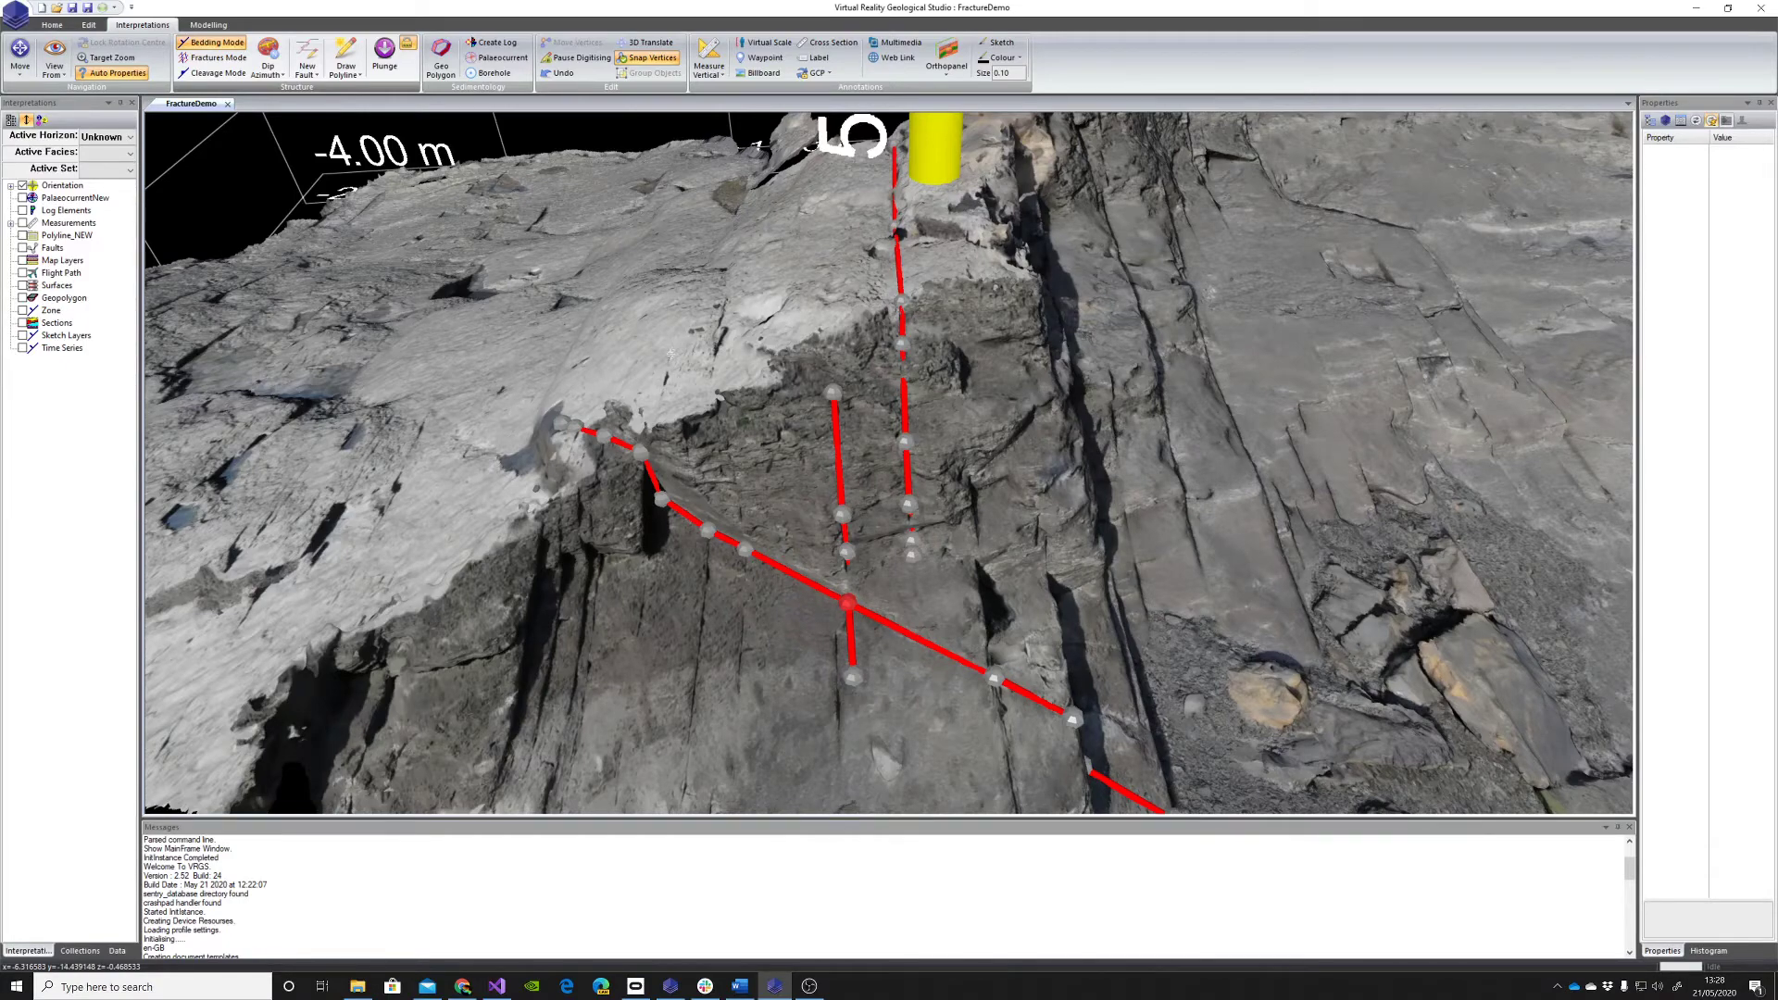
left_click(643, 447)
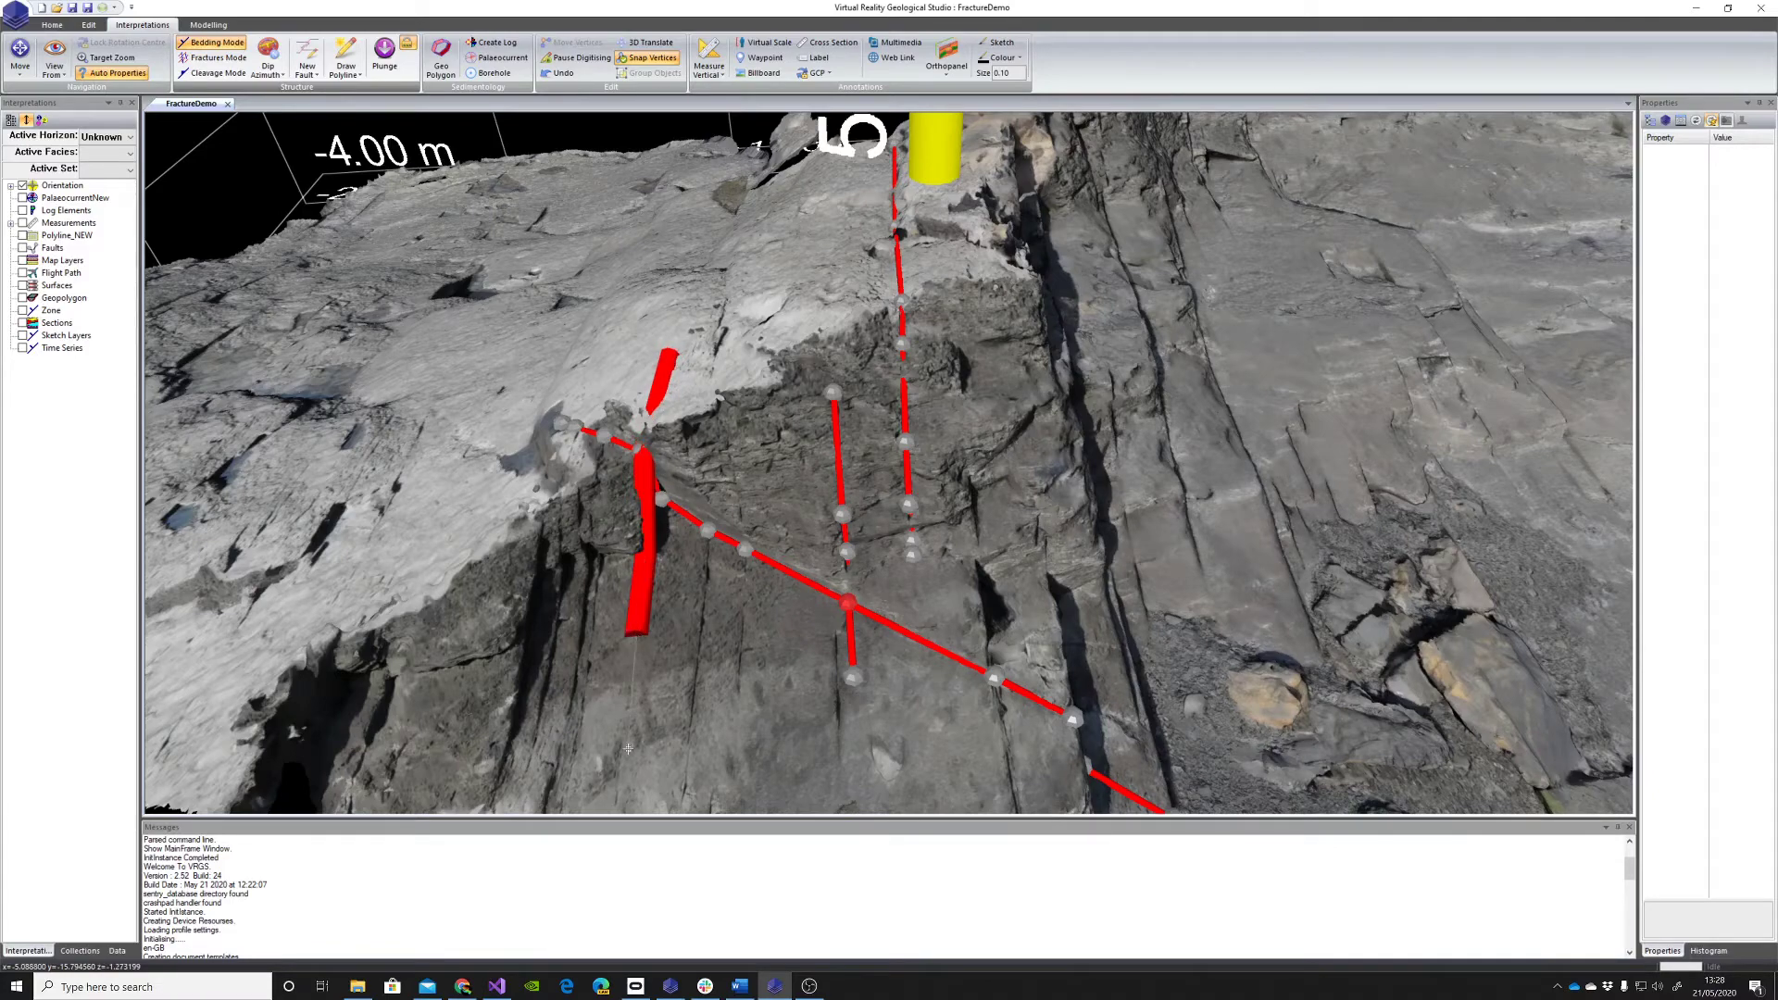
left_click(617, 805)
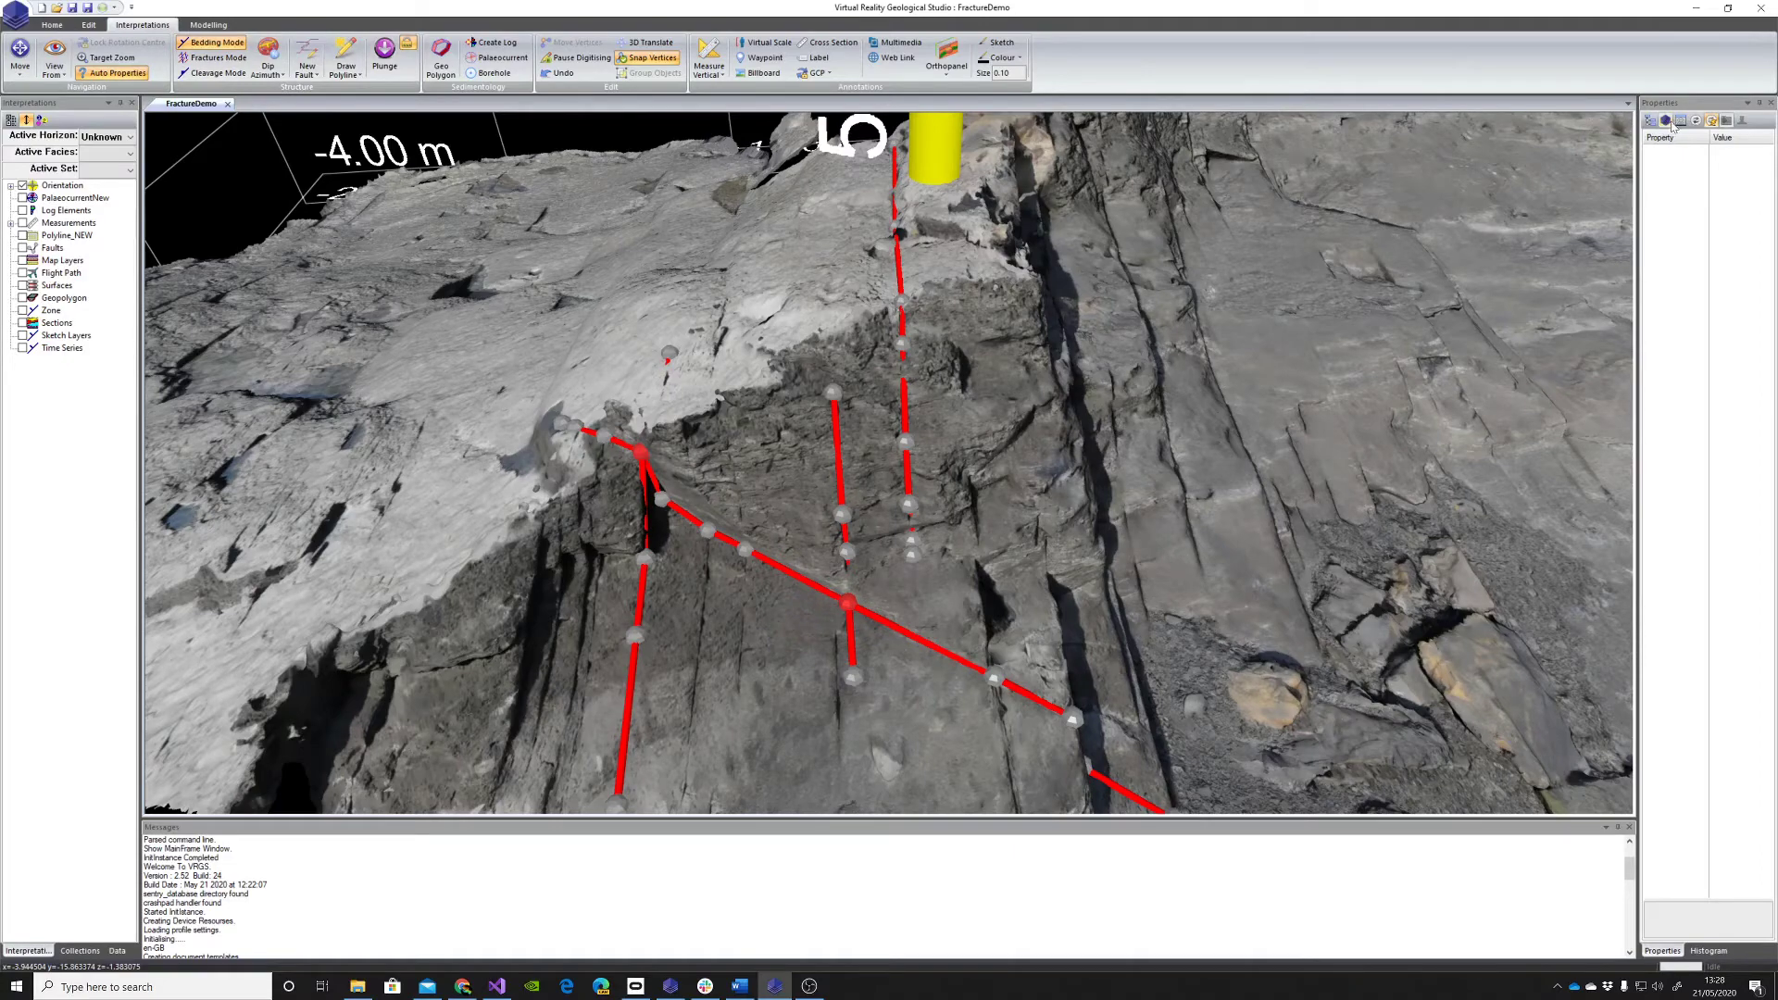
Step: Set the interpretation line width in the project's model display properties to 0.1
left_click(1679, 123)
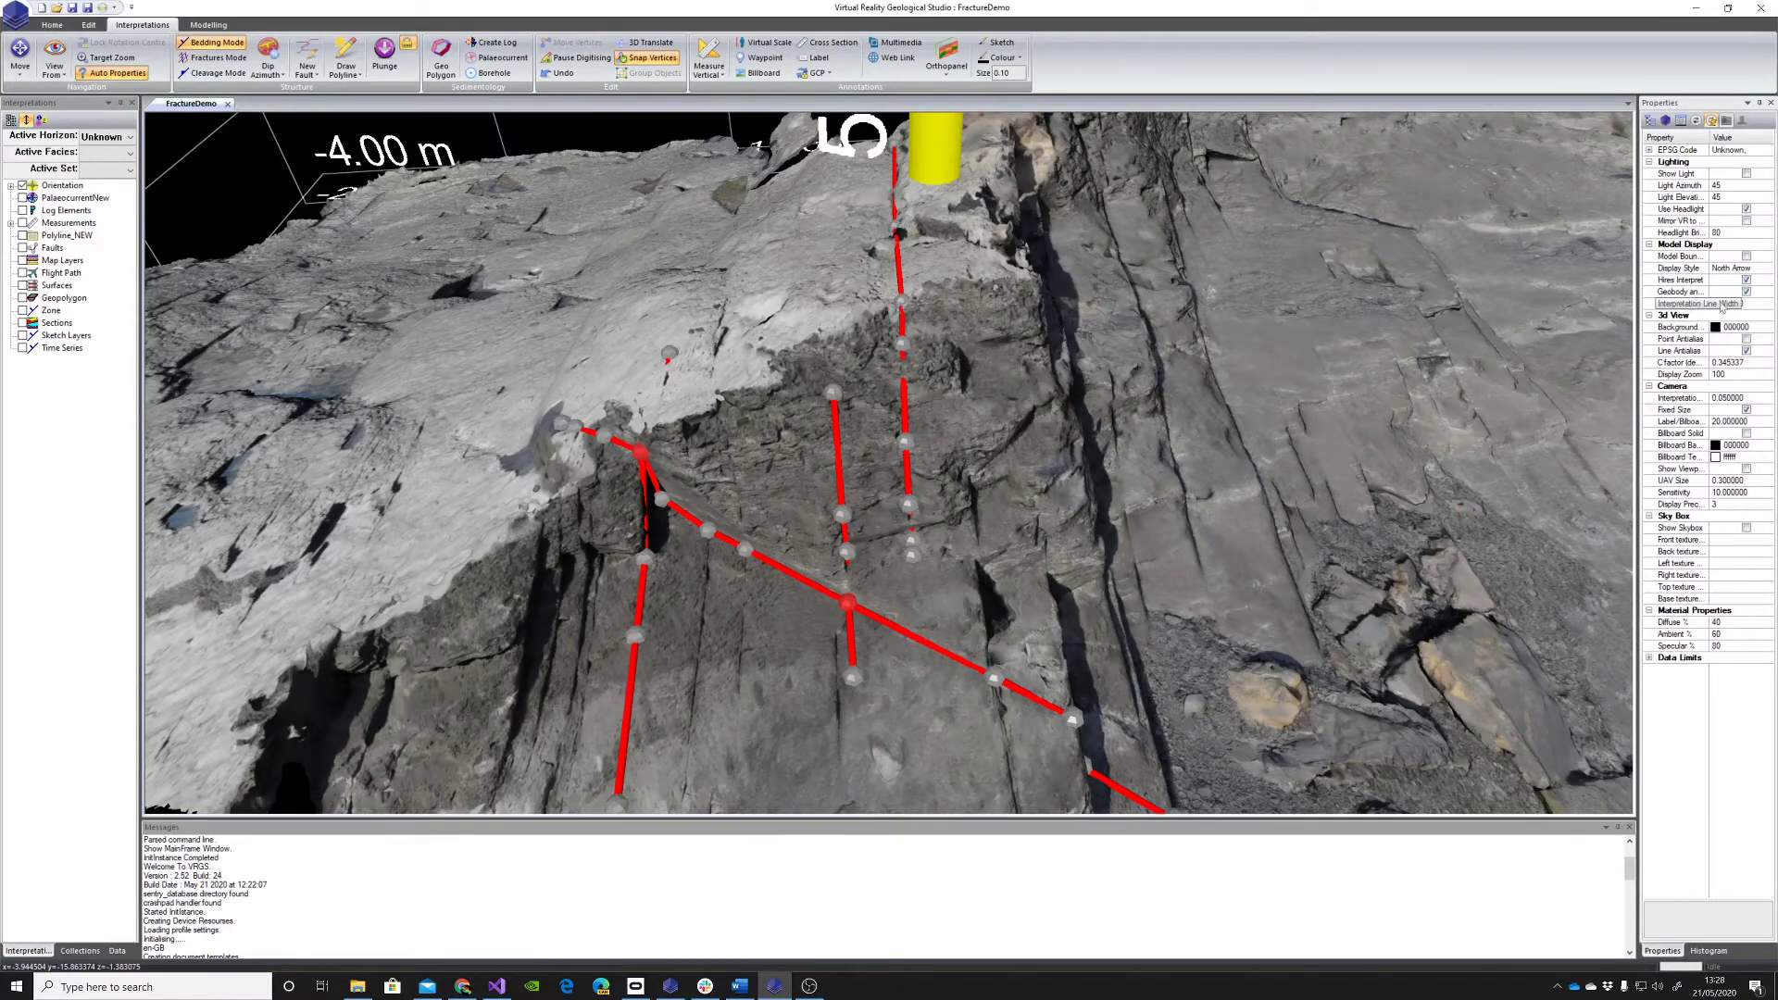
left_click_drag(1747, 304, 1720, 306)
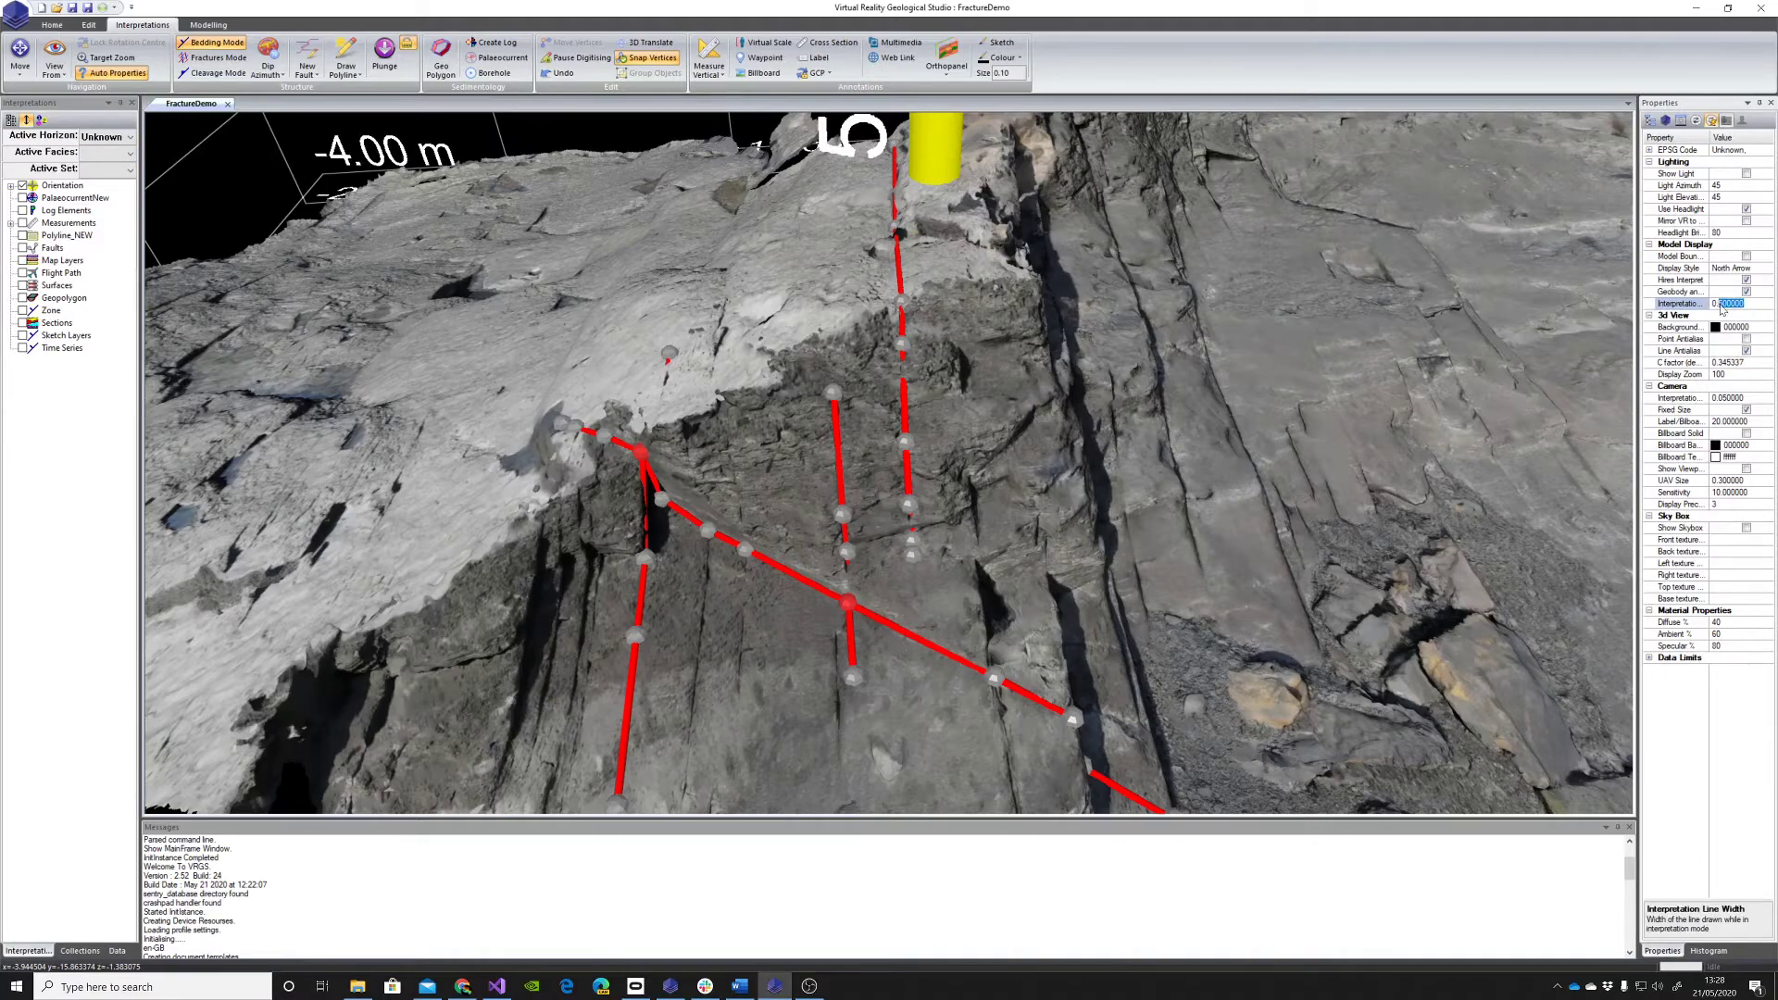
type("1")
key("Return")
scroll(831, 420, "down", 2)
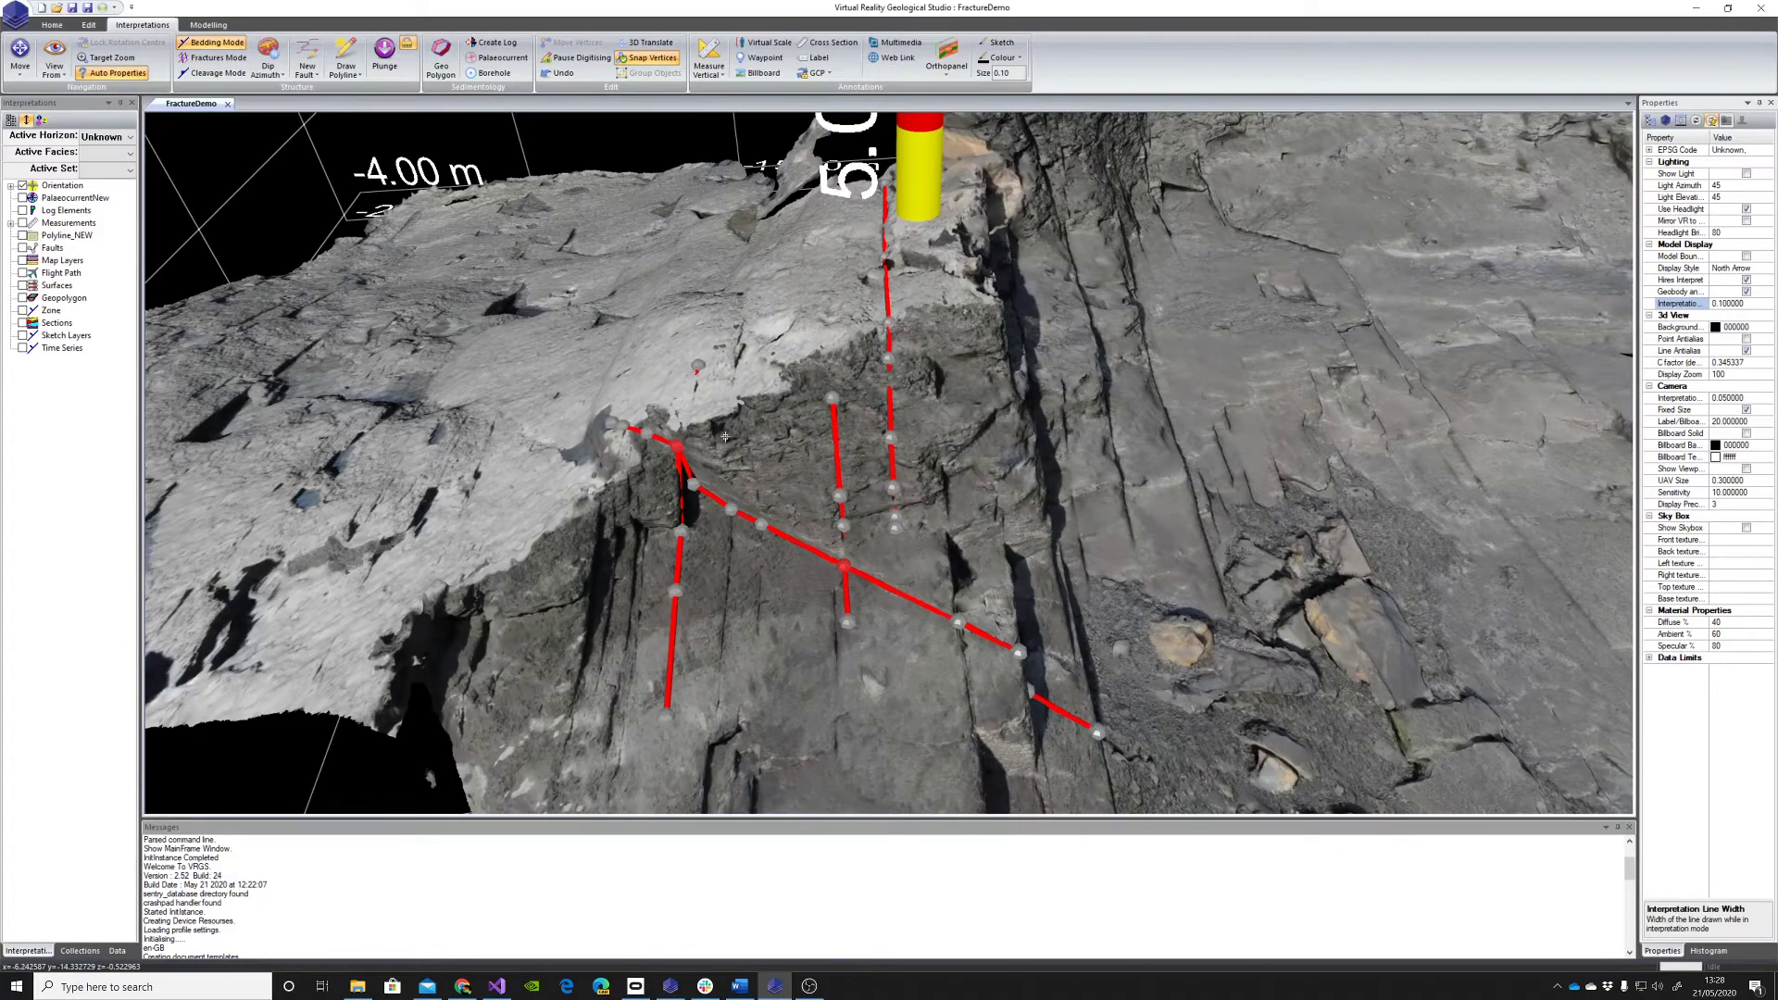
Step: Trace a long steep fracture from the crest, snapping to the first trace's vertex, down to the outcrop's lower edge
middle_click_drag(764, 432, 916, 188)
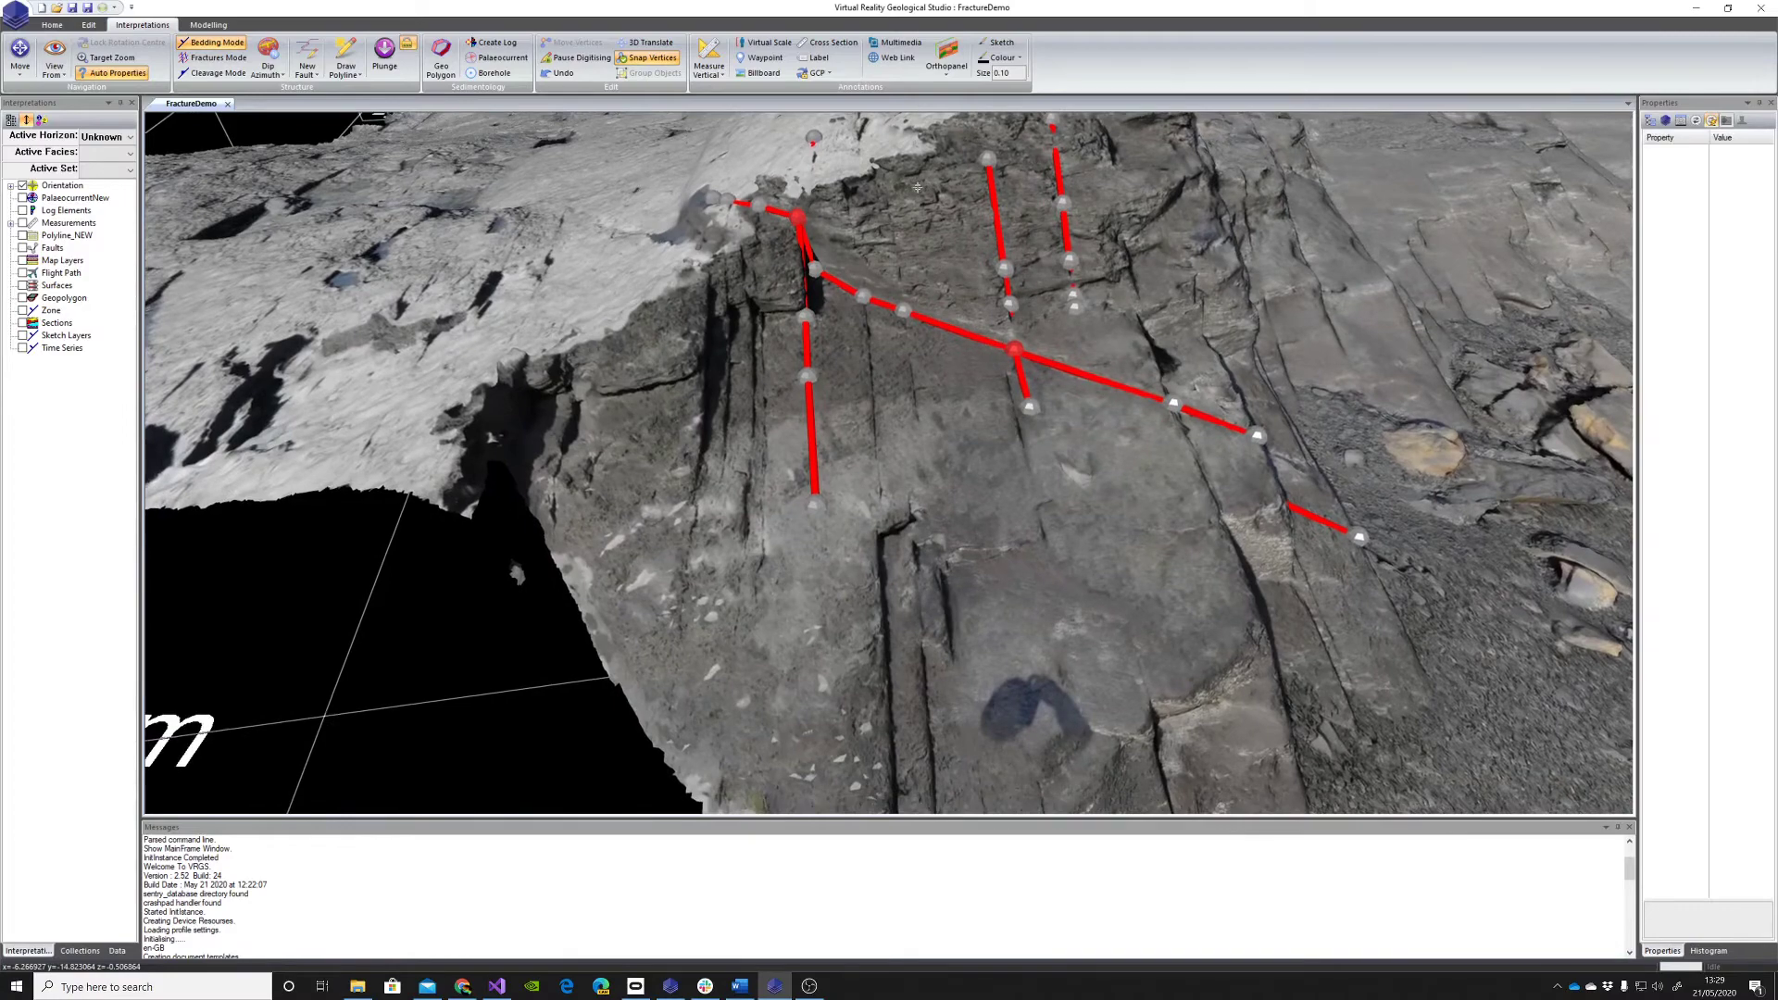
left_click(843, 183)
left_click(854, 242)
left_click(861, 297)
left_click(877, 499)
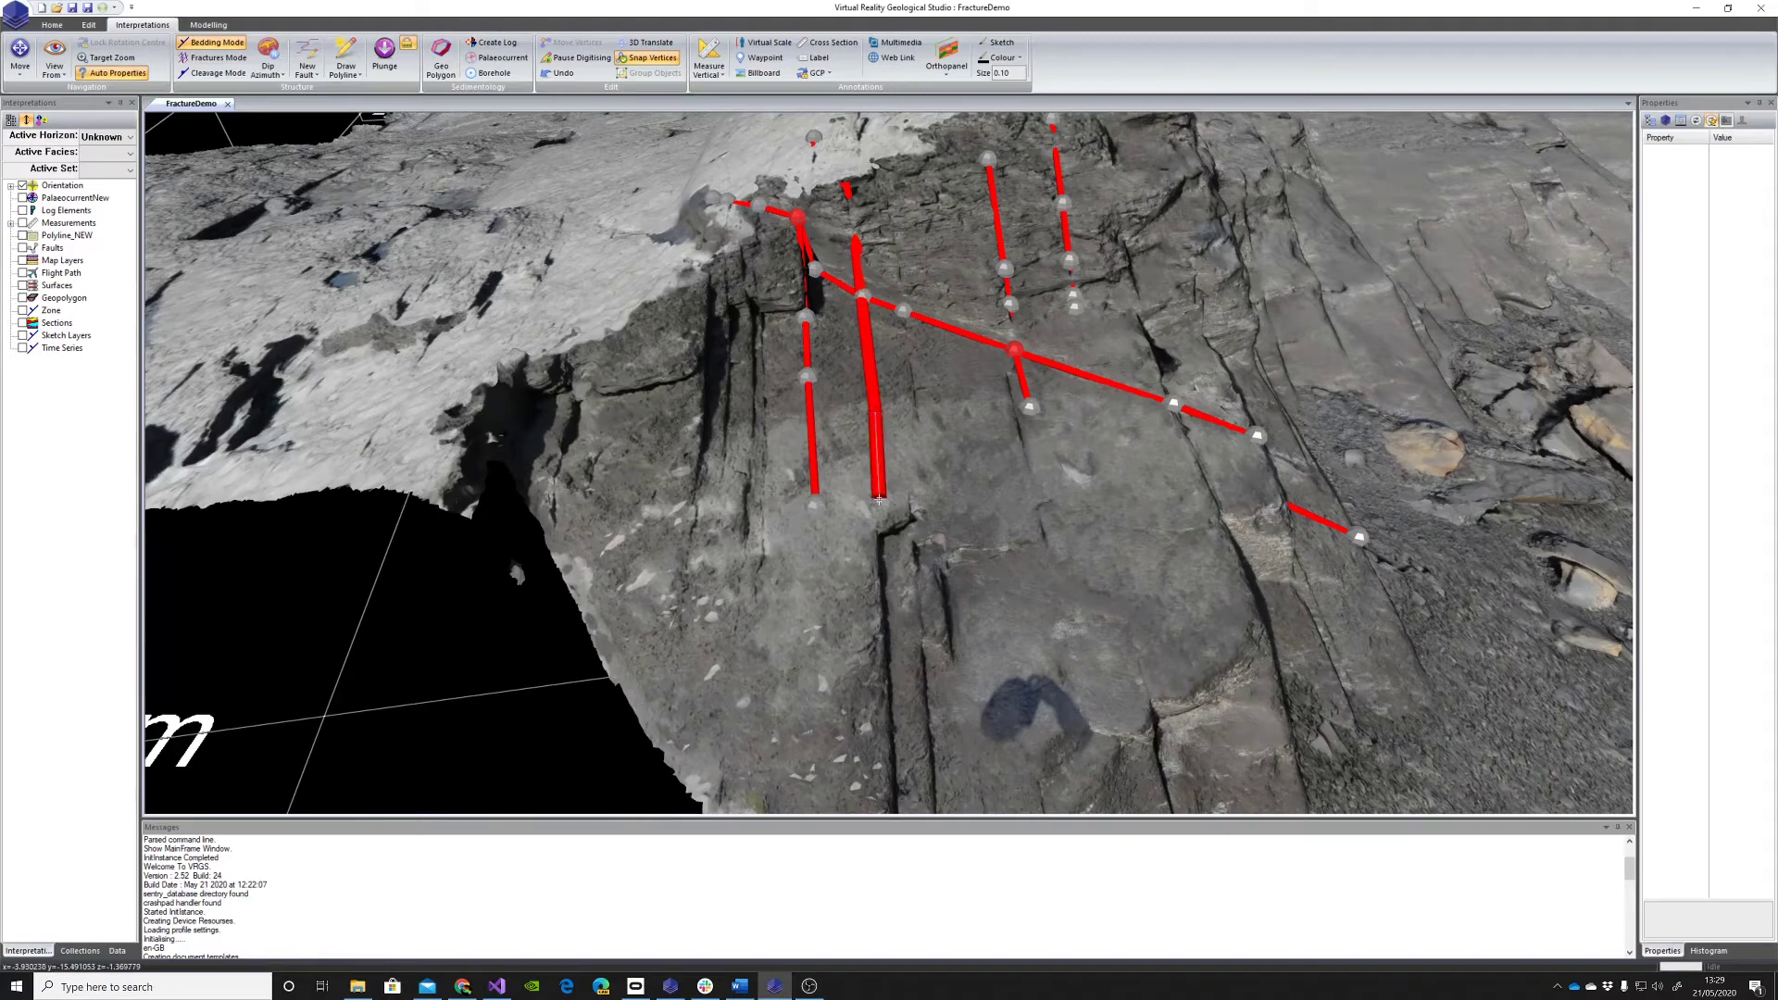
left_click(879, 566)
middle_click_drag(880, 637, 874, 436)
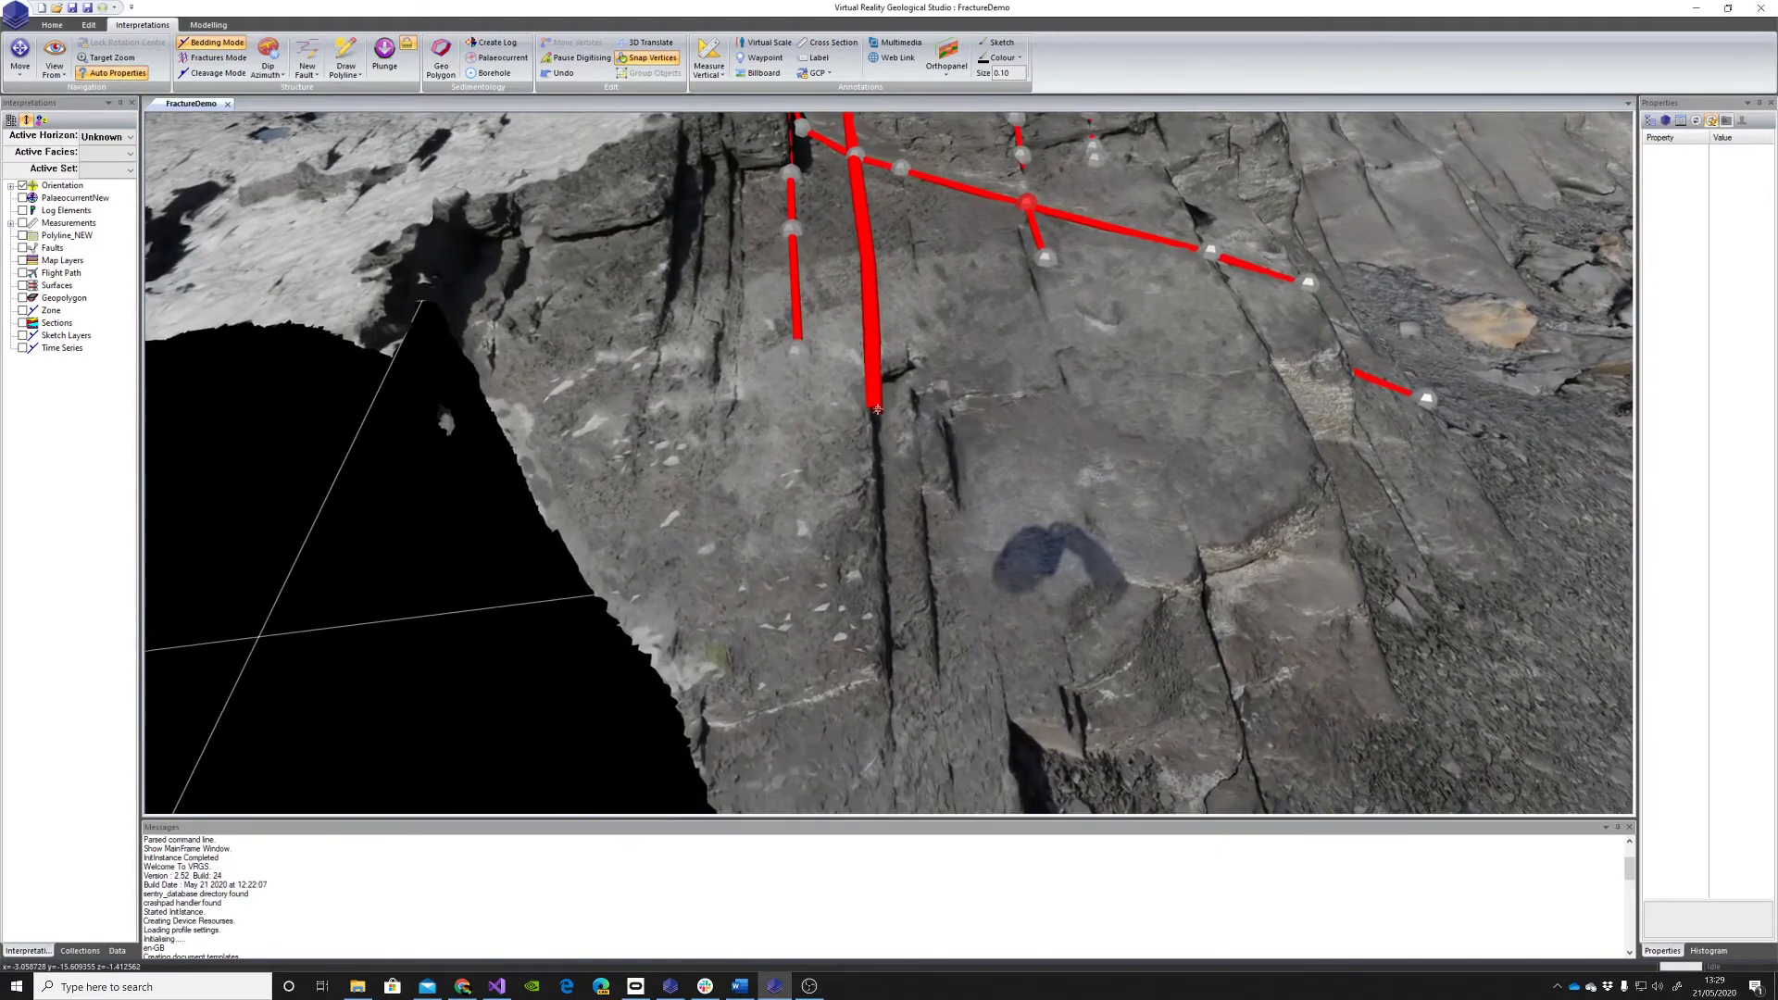
left_click(886, 653)
scroll(889, 652, "down", 3)
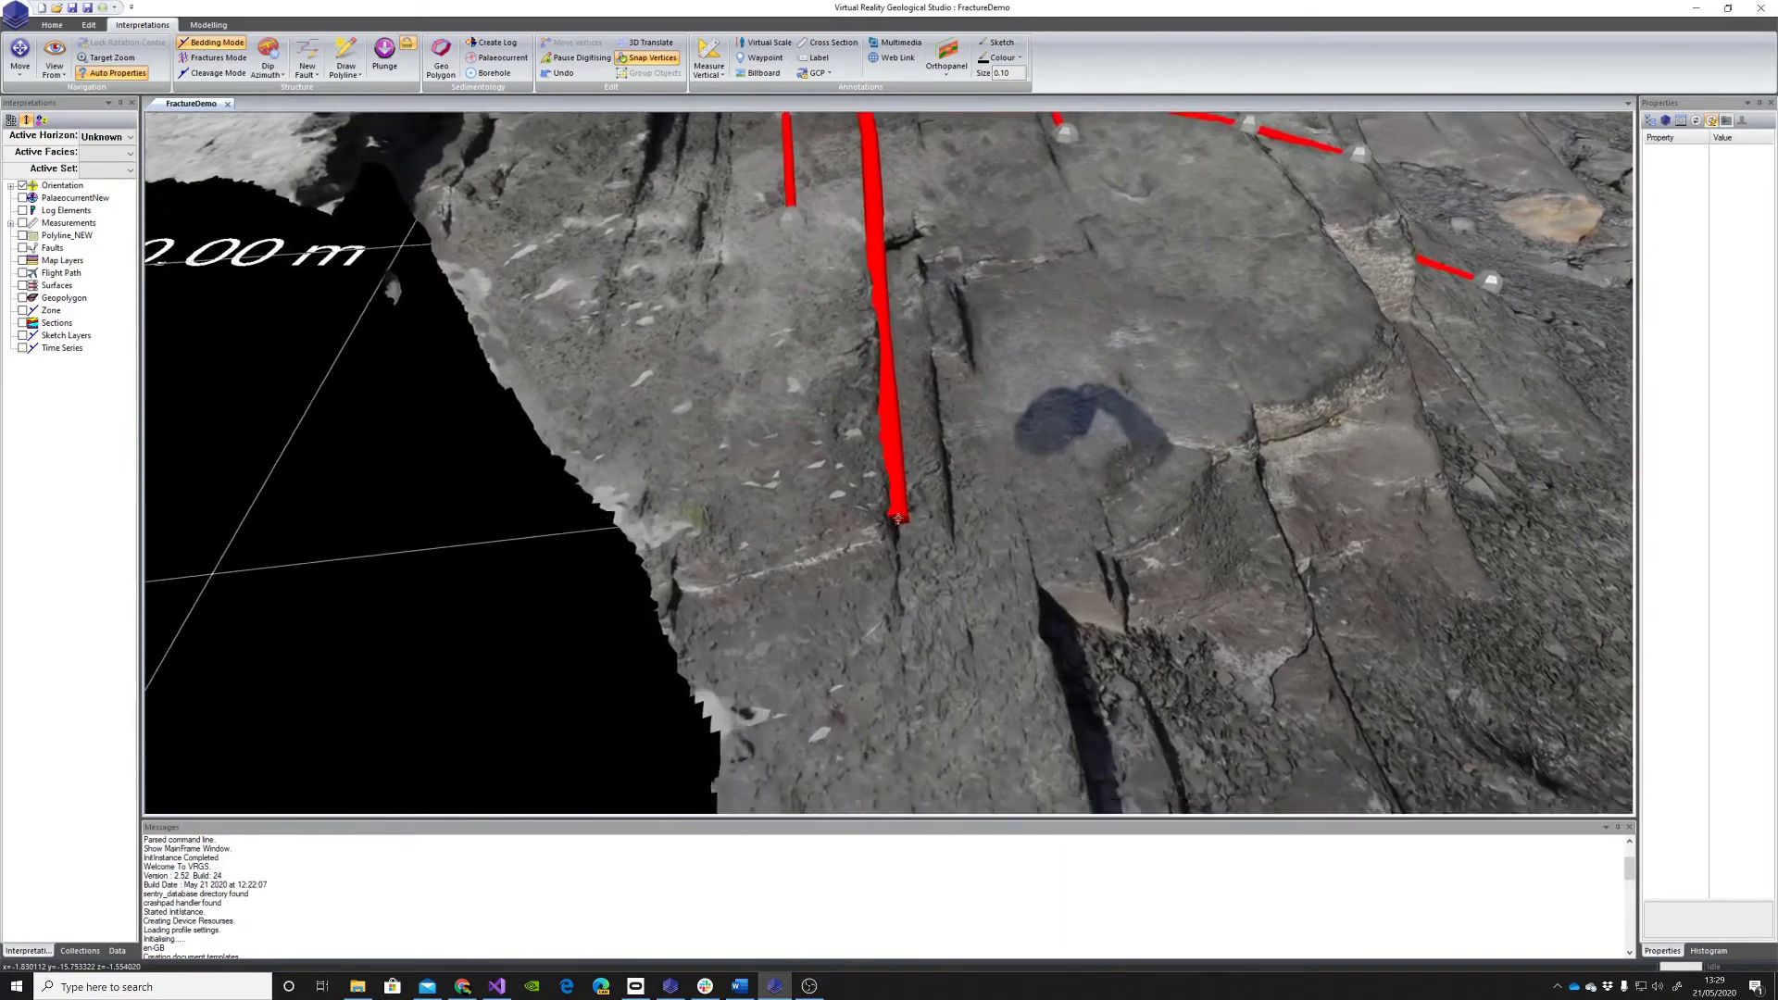
scroll(897, 518, "up", 3)
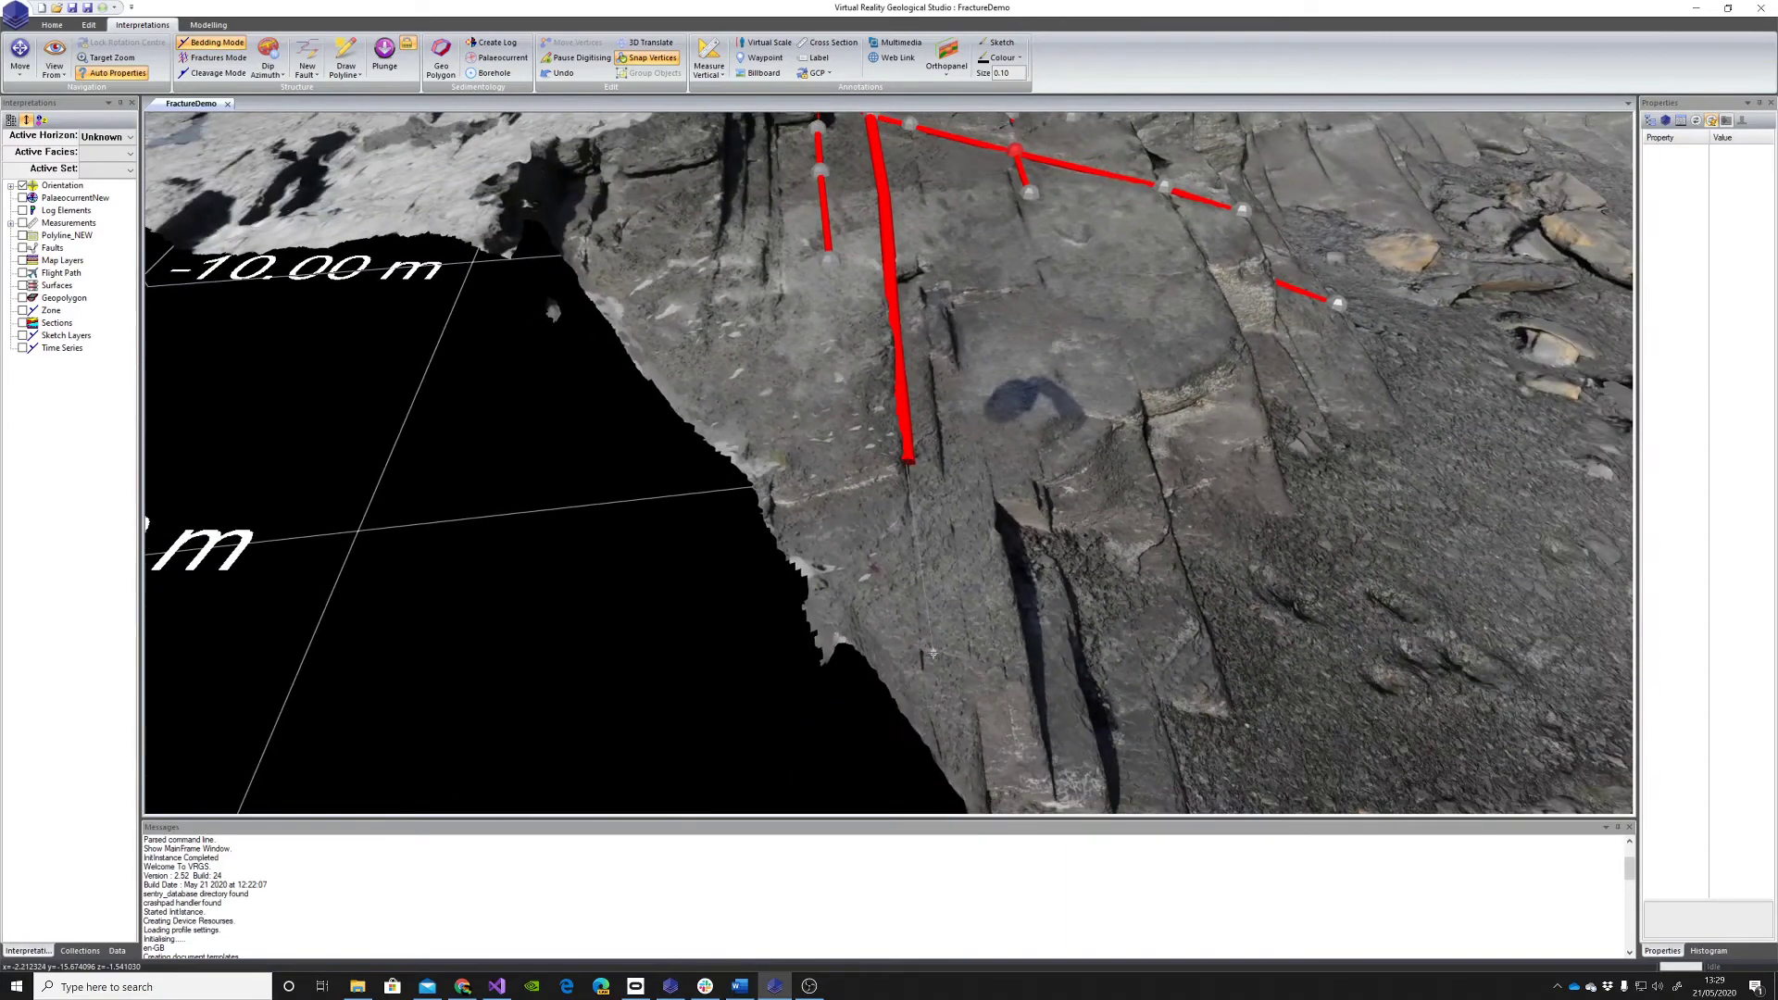
left_click(924, 674)
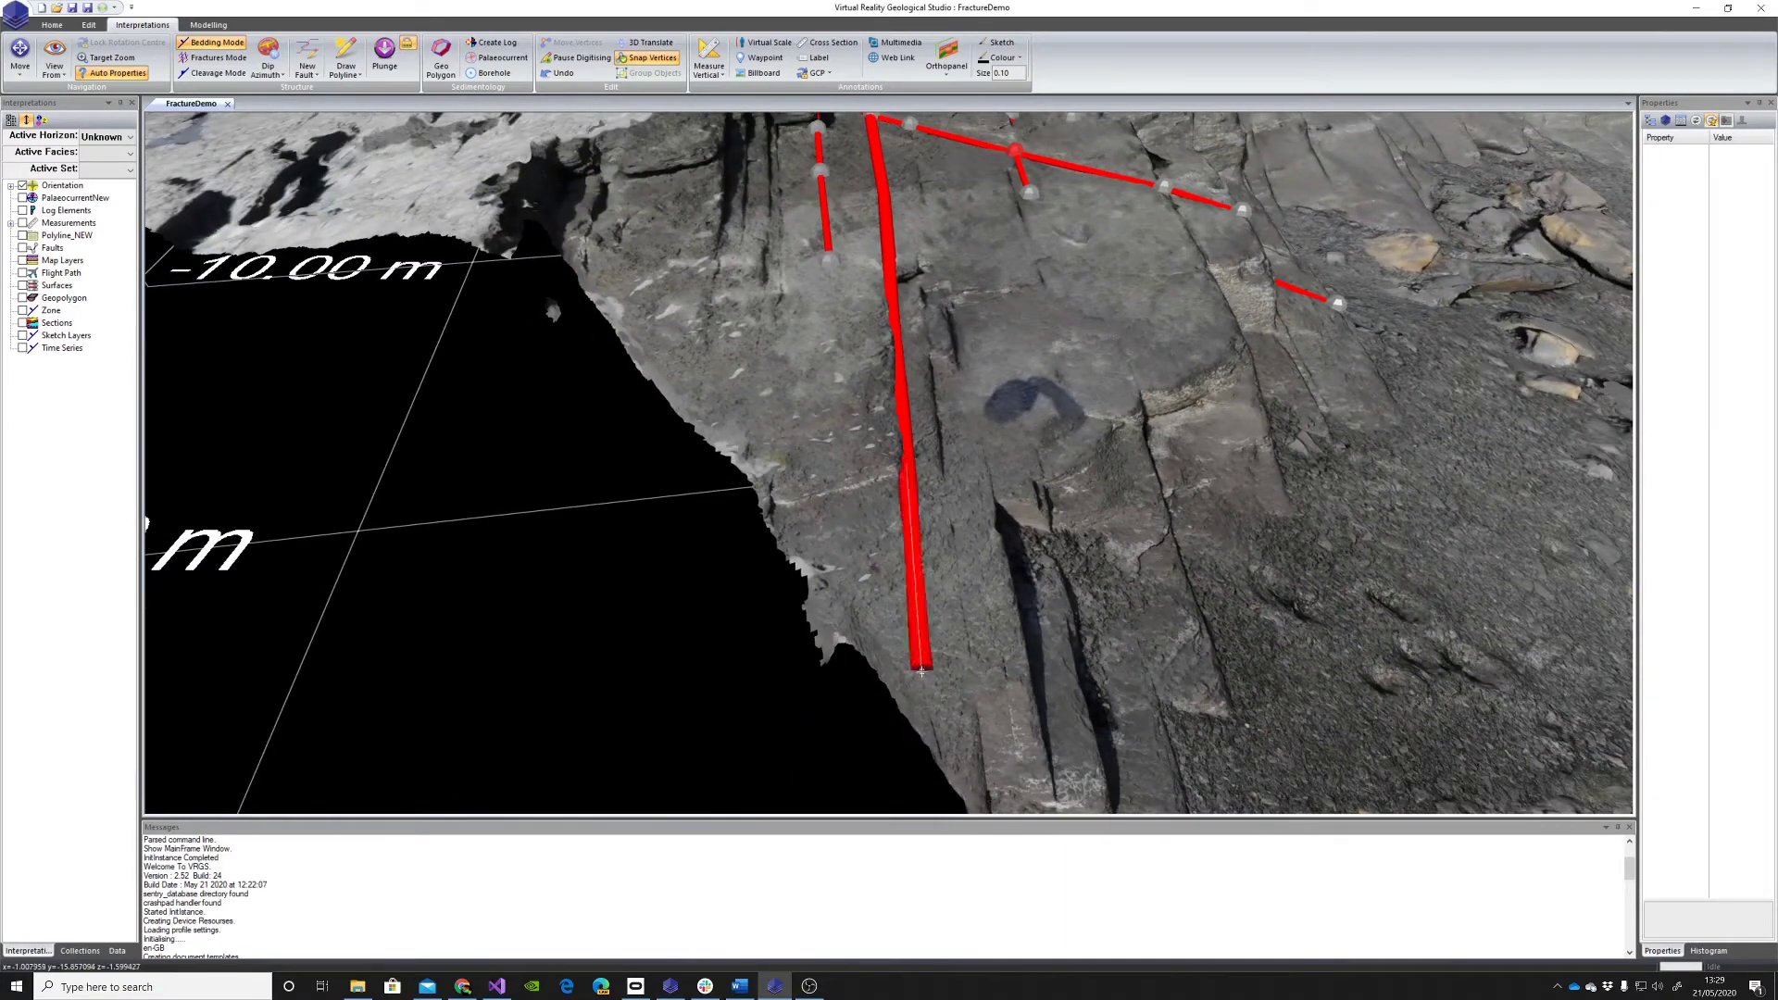
double_click(937, 748)
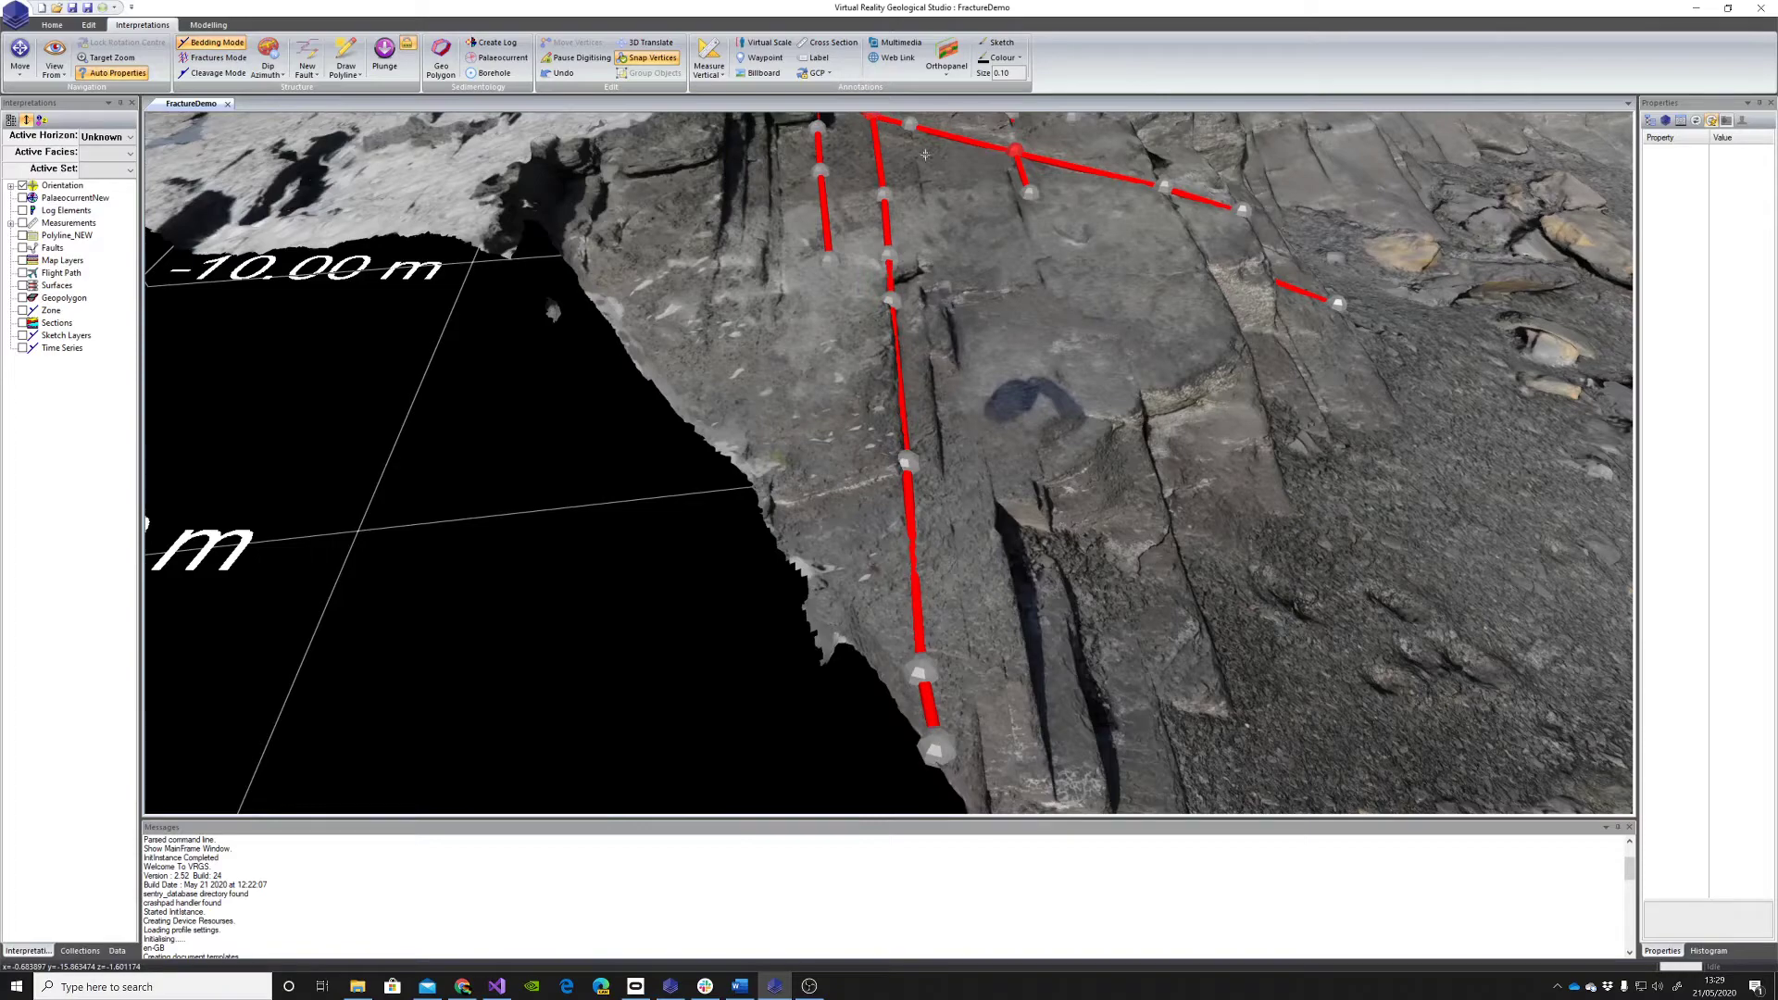
Step: Trace a parallel steep fracture just beside the long one, from the pale crest through the first trace's vertex to mid-face
scroll(884, 292, "down", 1)
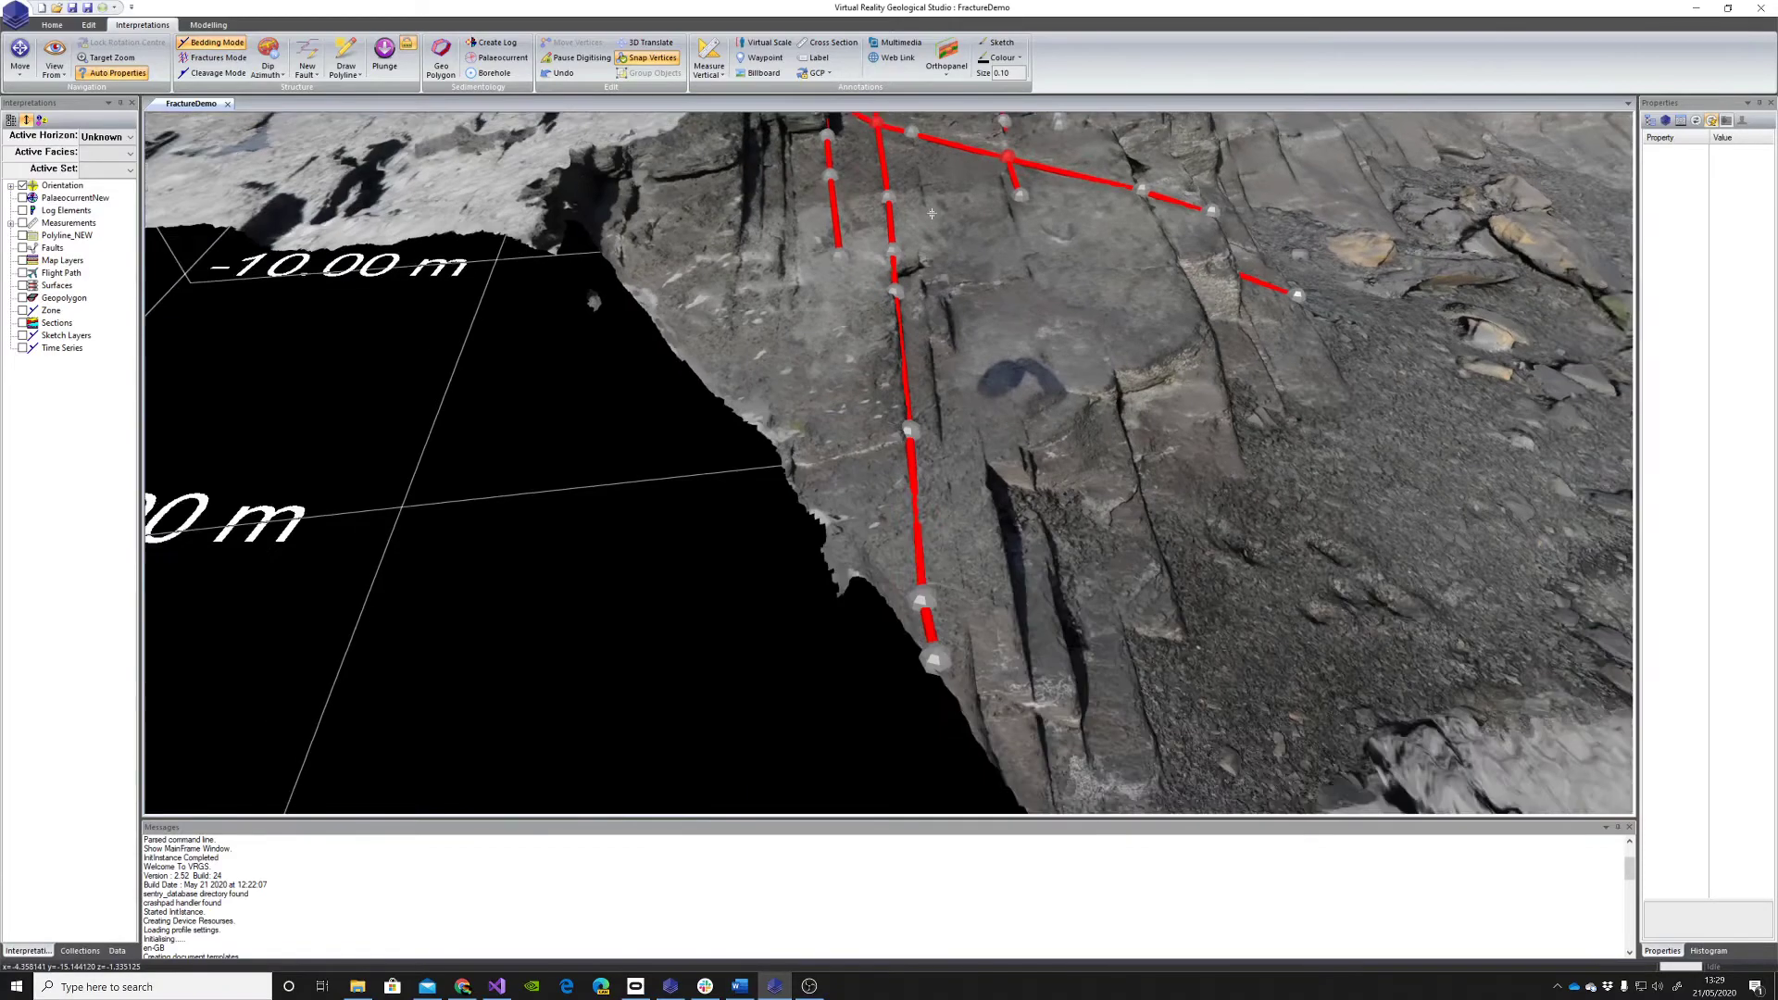
middle_click_drag(885, 293, 785, 180)
scroll(785, 181, "down", 1)
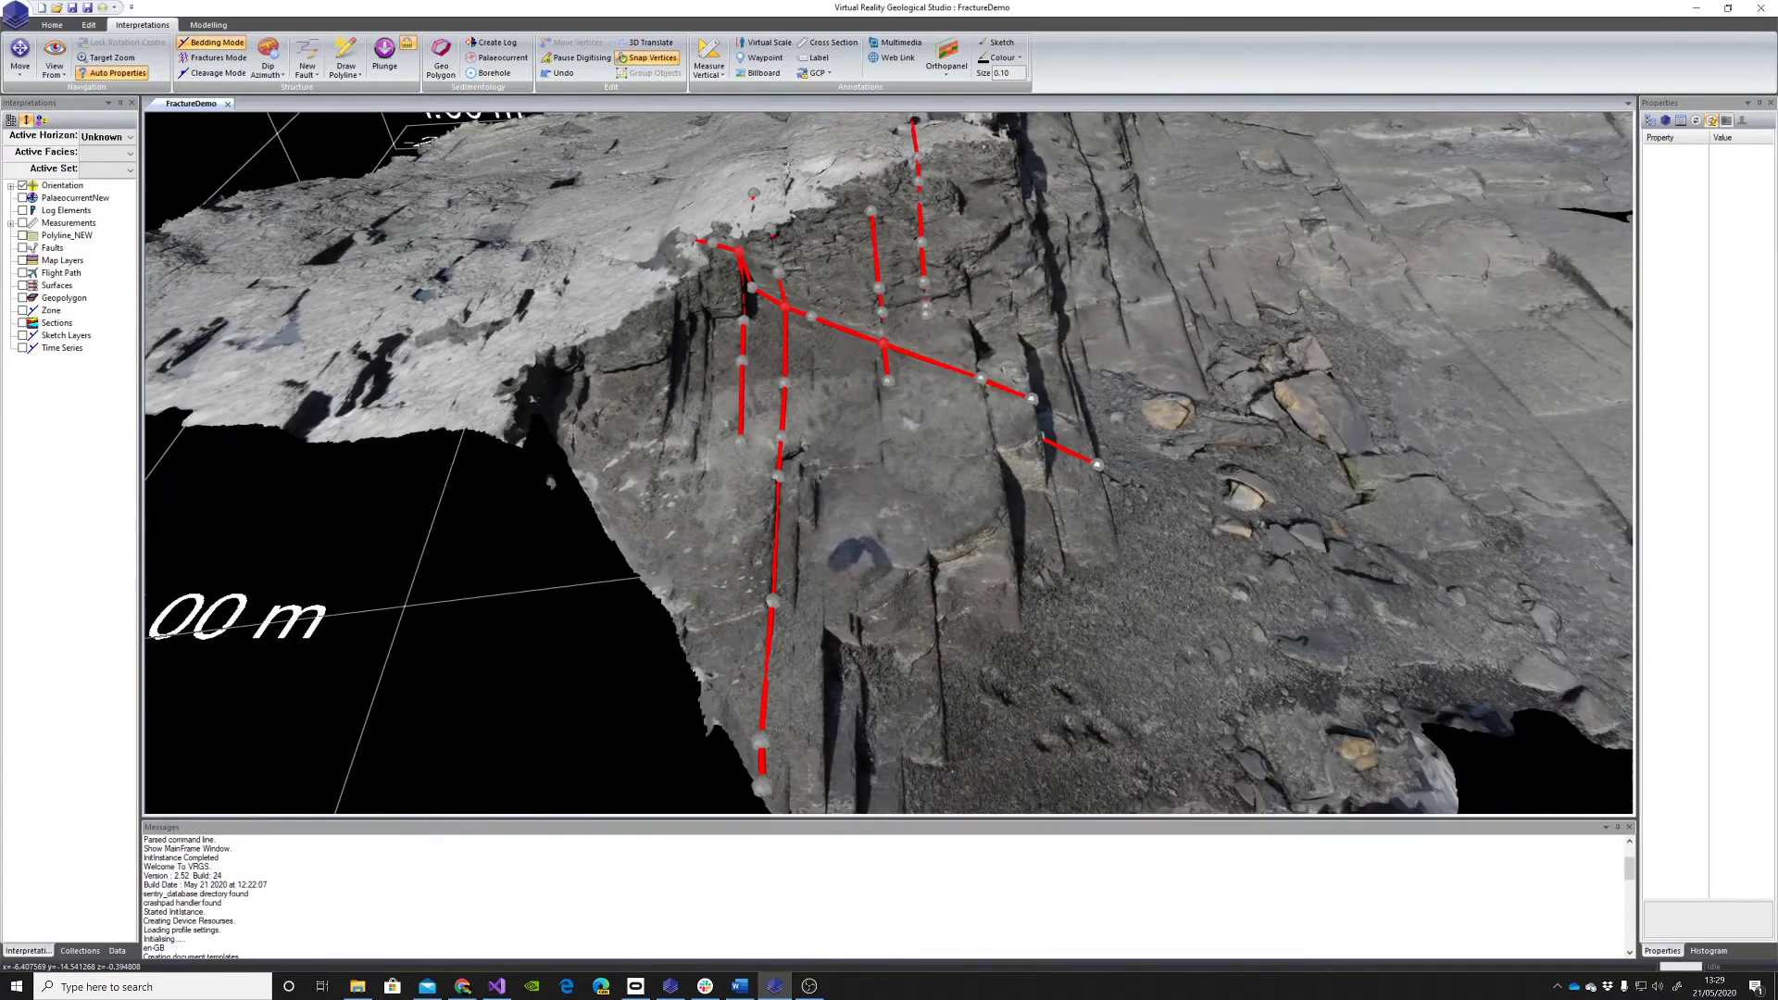
left_click(790, 219)
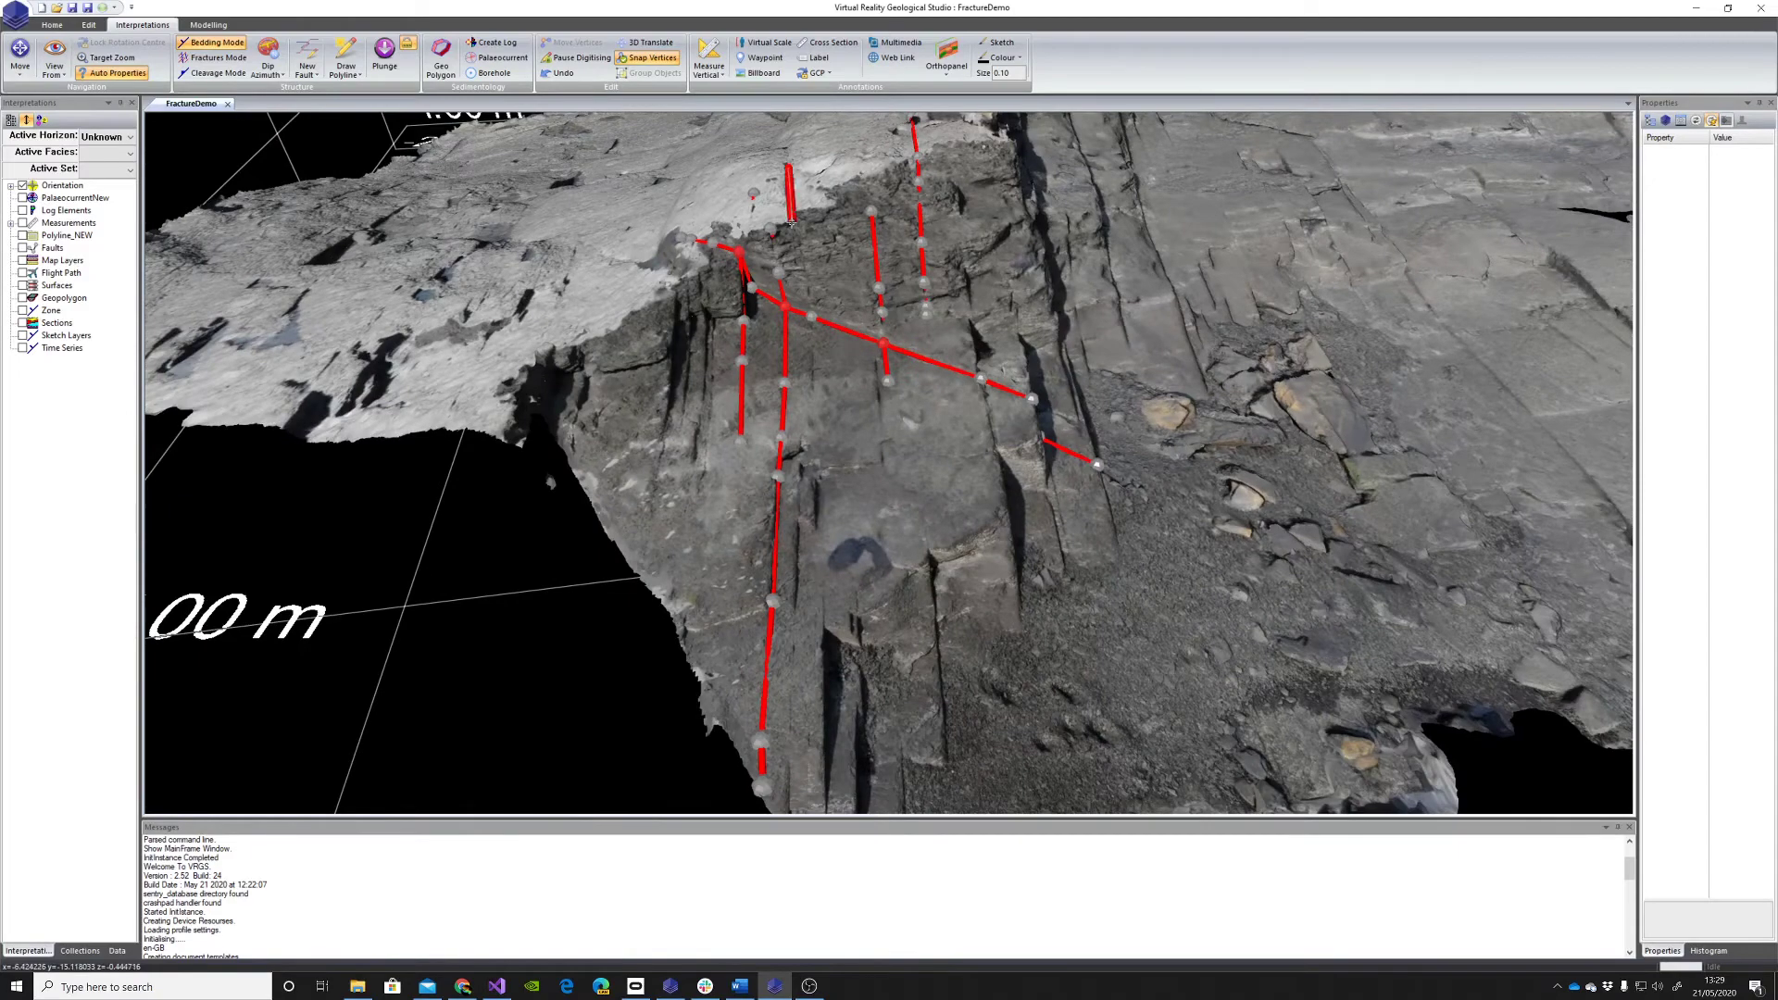
left_click(811, 315)
left_click(812, 382)
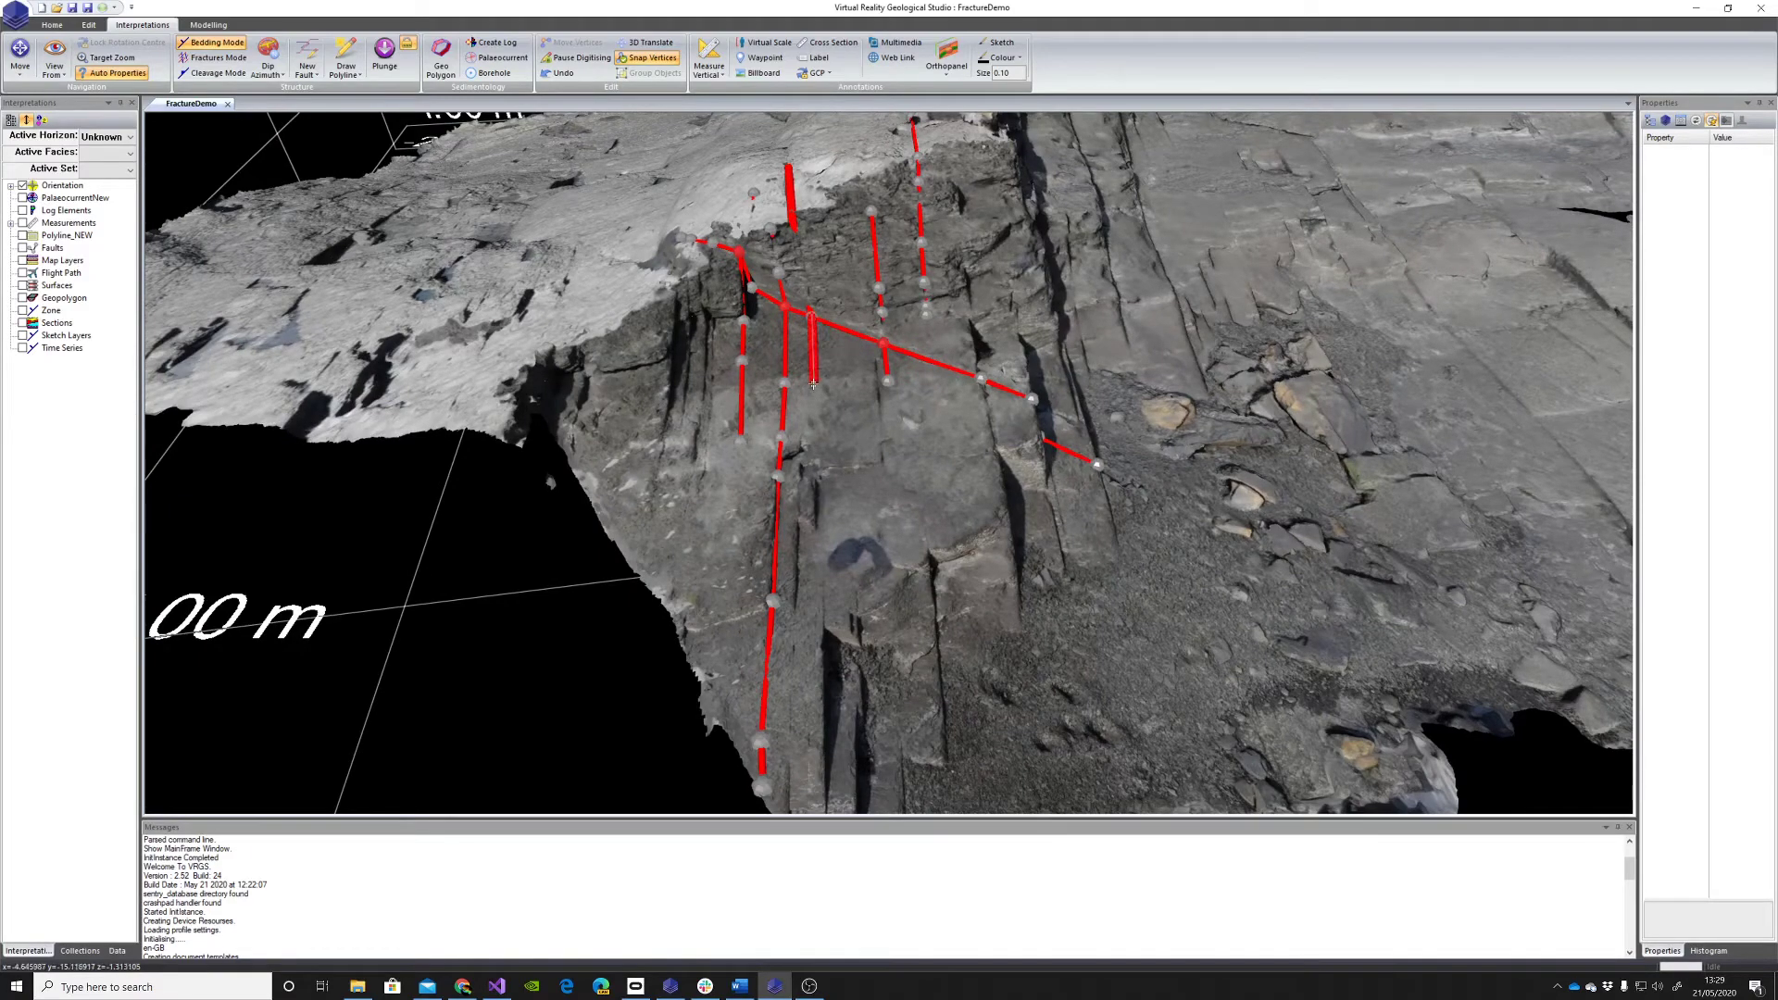
left_click(817, 523)
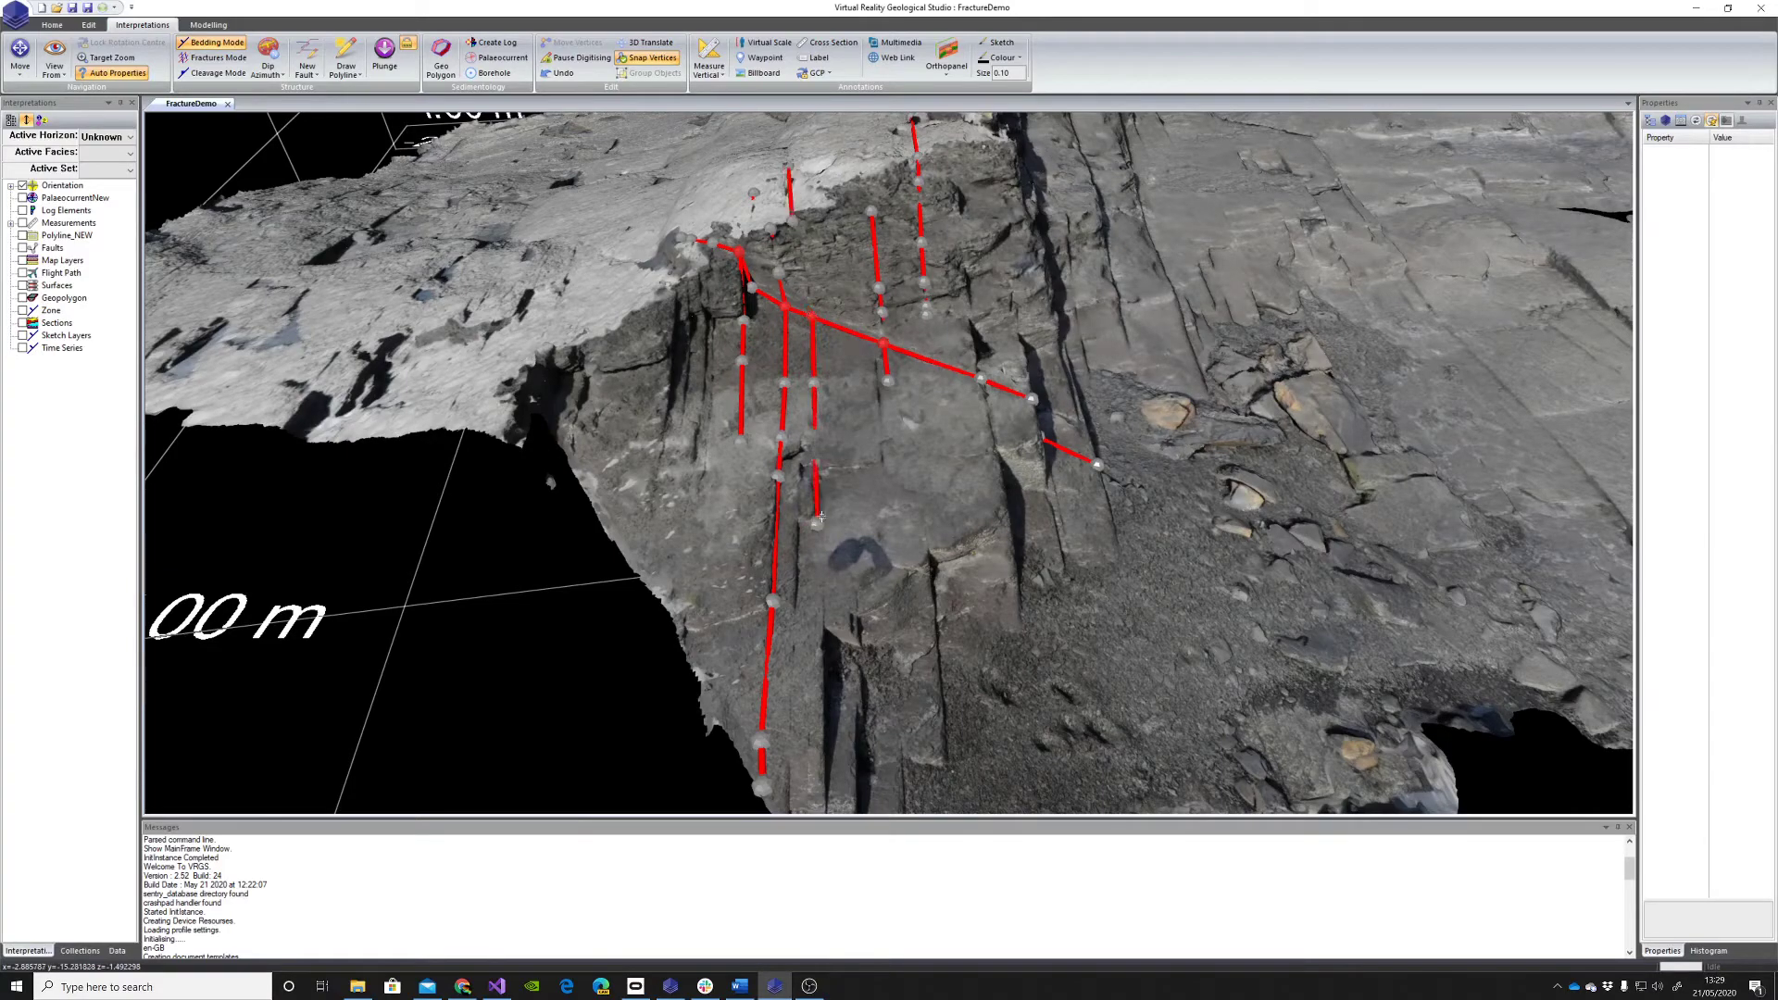
Step: Trace a further steep fracture between the two latest traces, starting mid-face and ending near the outcrop's lower tip
scroll(831, 390, "down", 2)
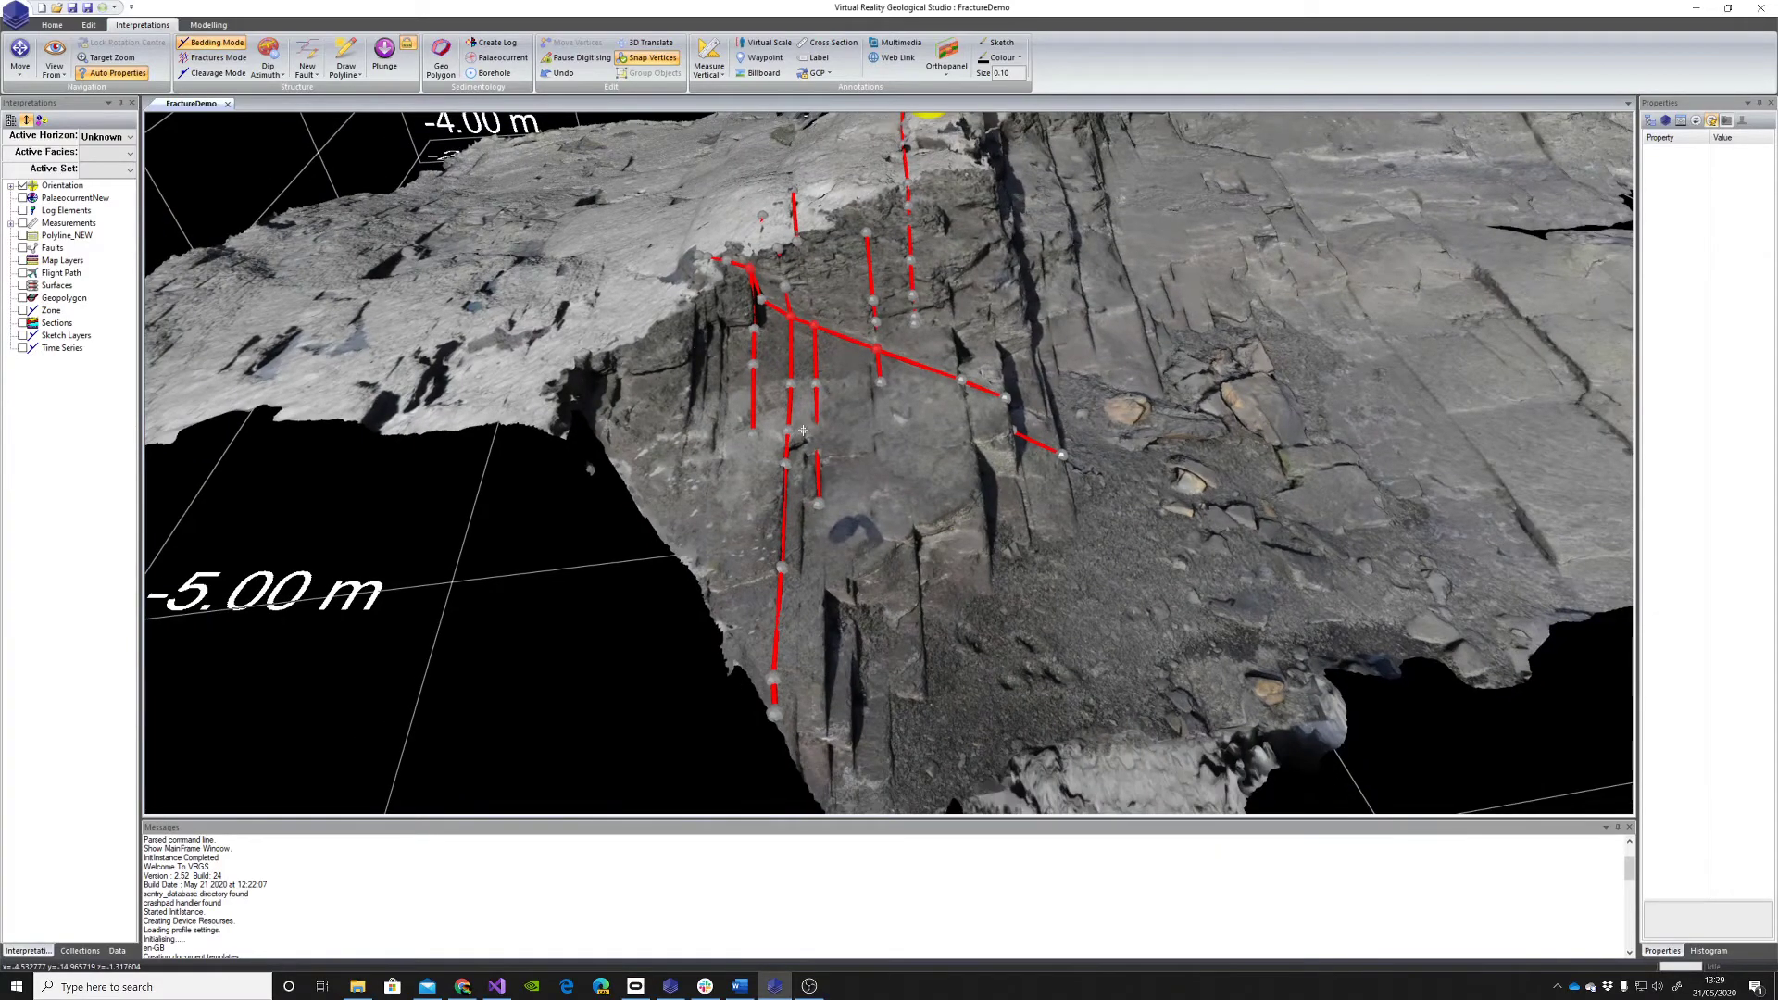
left_click(806, 428)
left_click(801, 569)
left_click(795, 741)
Step: Display the CoPlanarity attribute on the Saltwick mesh and examine the fracture pattern from several angles
middle_click_drag(1012, 355, 944, 479)
scroll(944, 479, "down", 3)
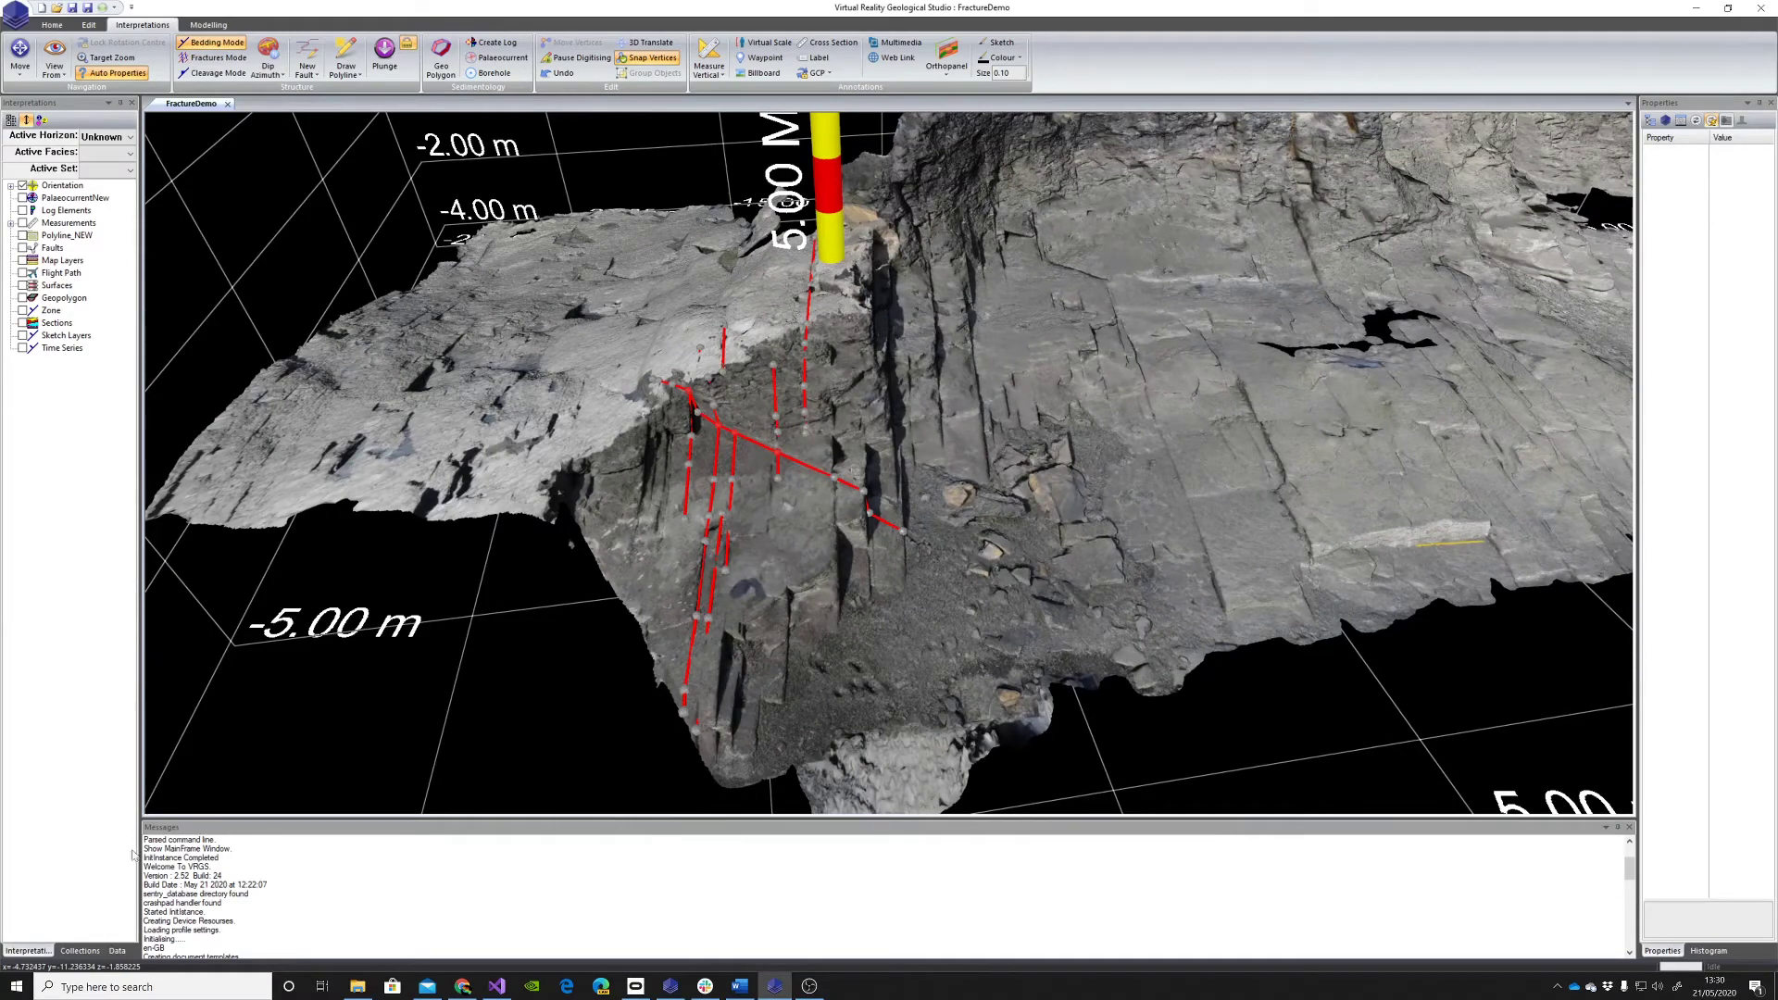
left_click(117, 950)
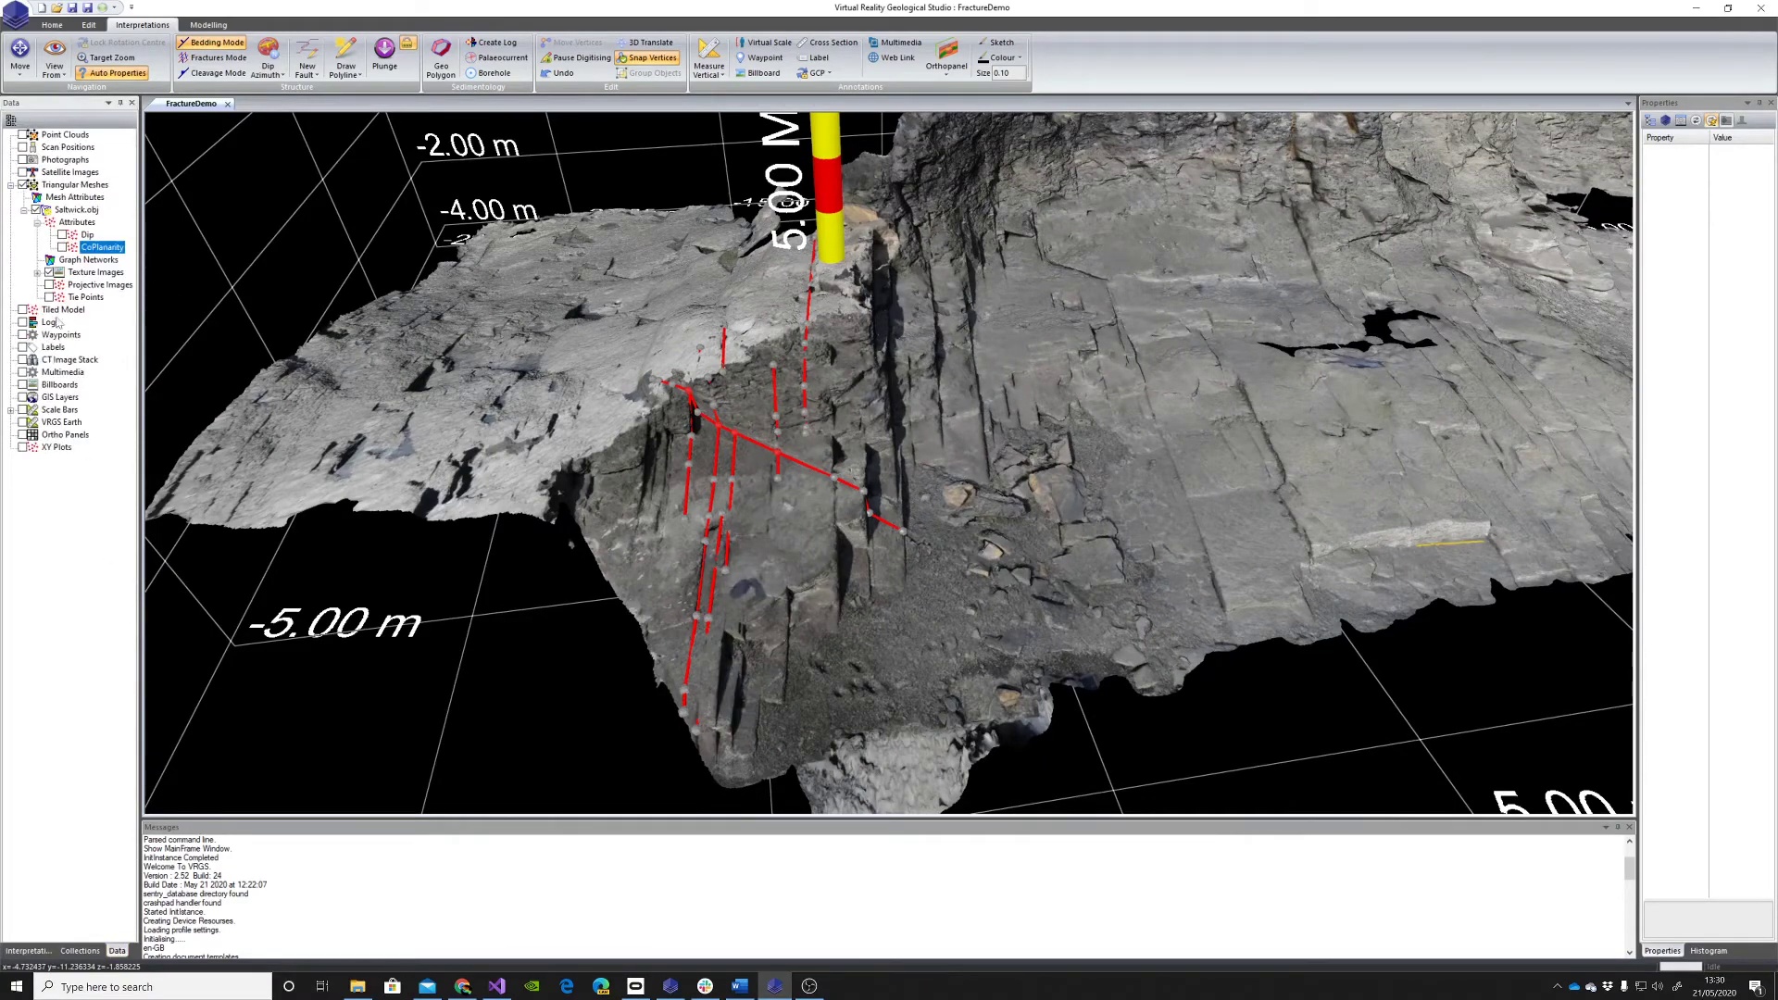
left_click(62, 248)
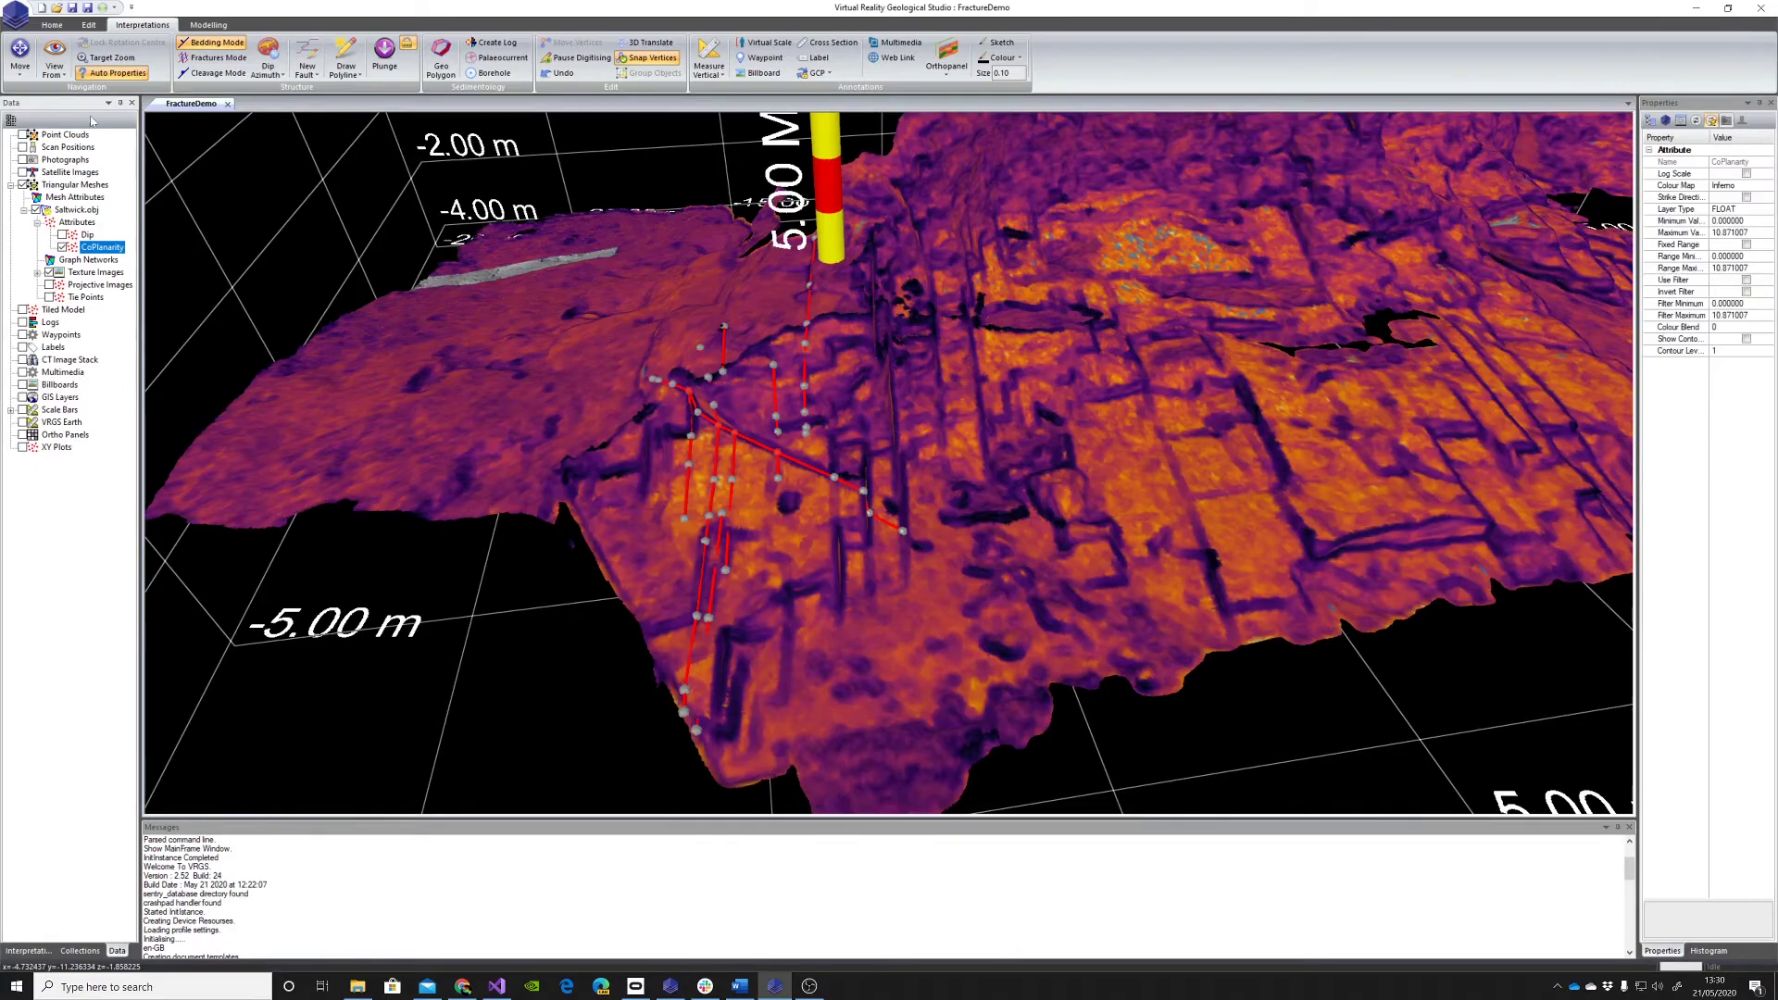
left_click(21, 55)
left_click_drag(1046, 444, 804, 337)
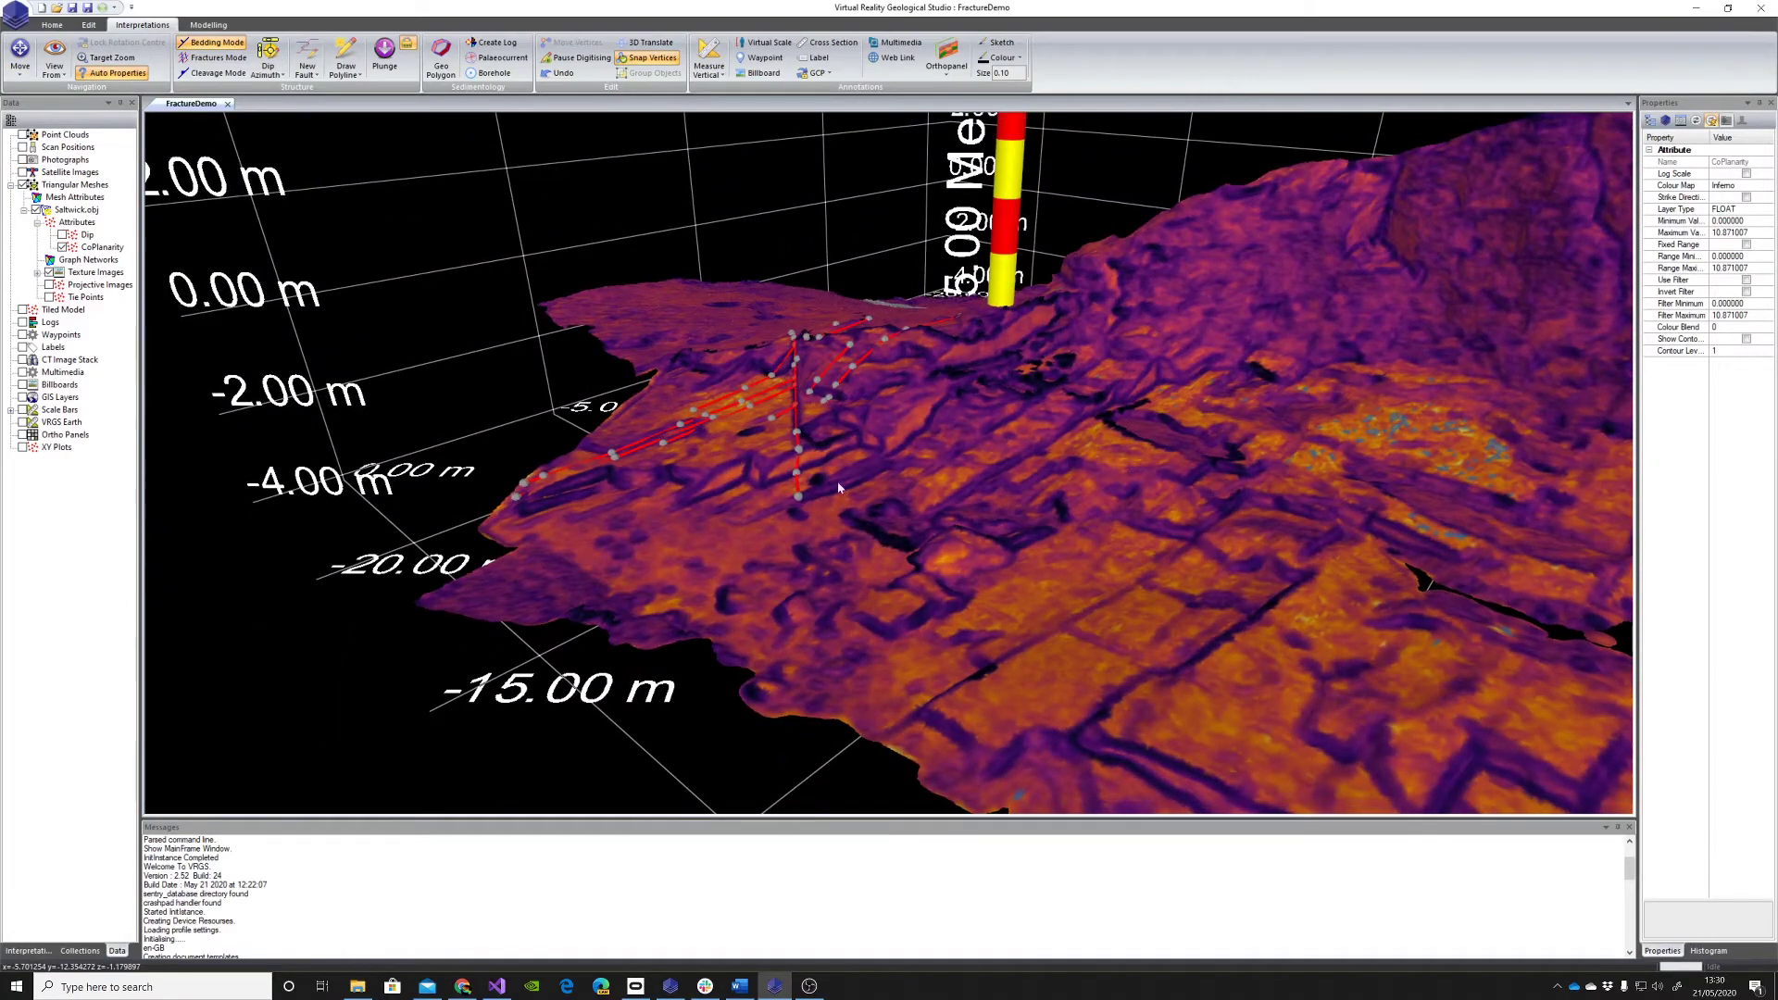
left_click_drag(838, 488, 1076, 472)
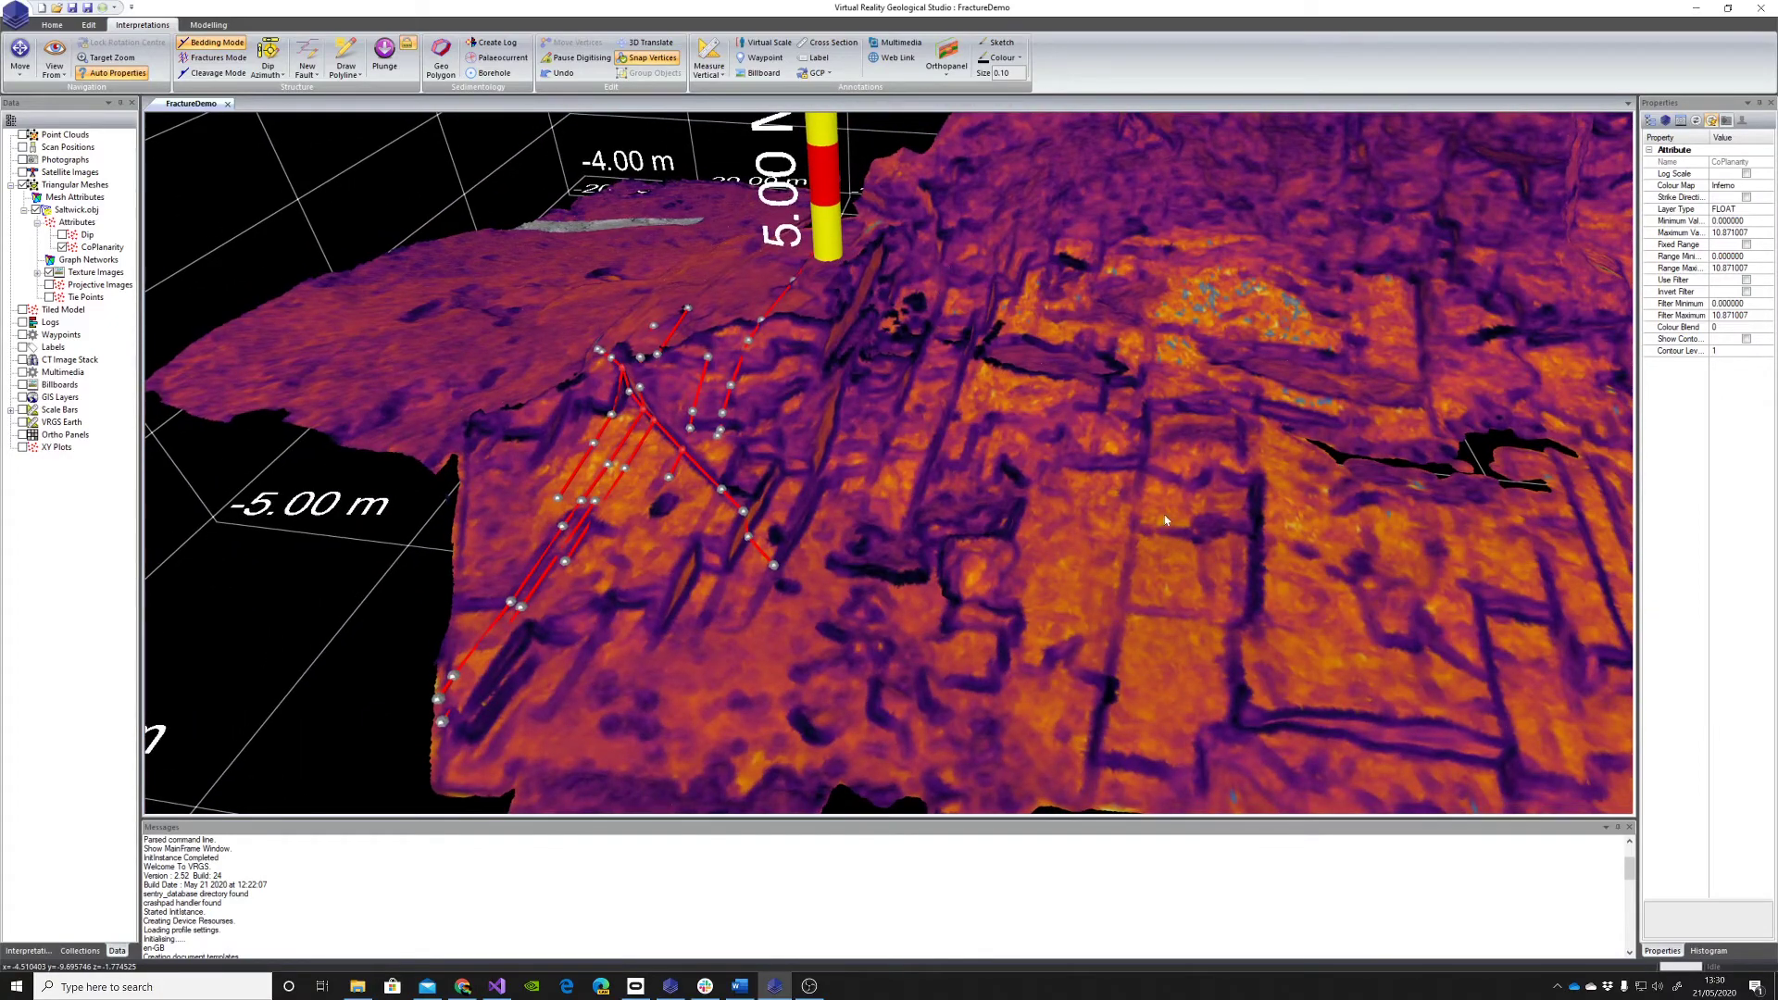
left_click_drag(1194, 499, 525, 319)
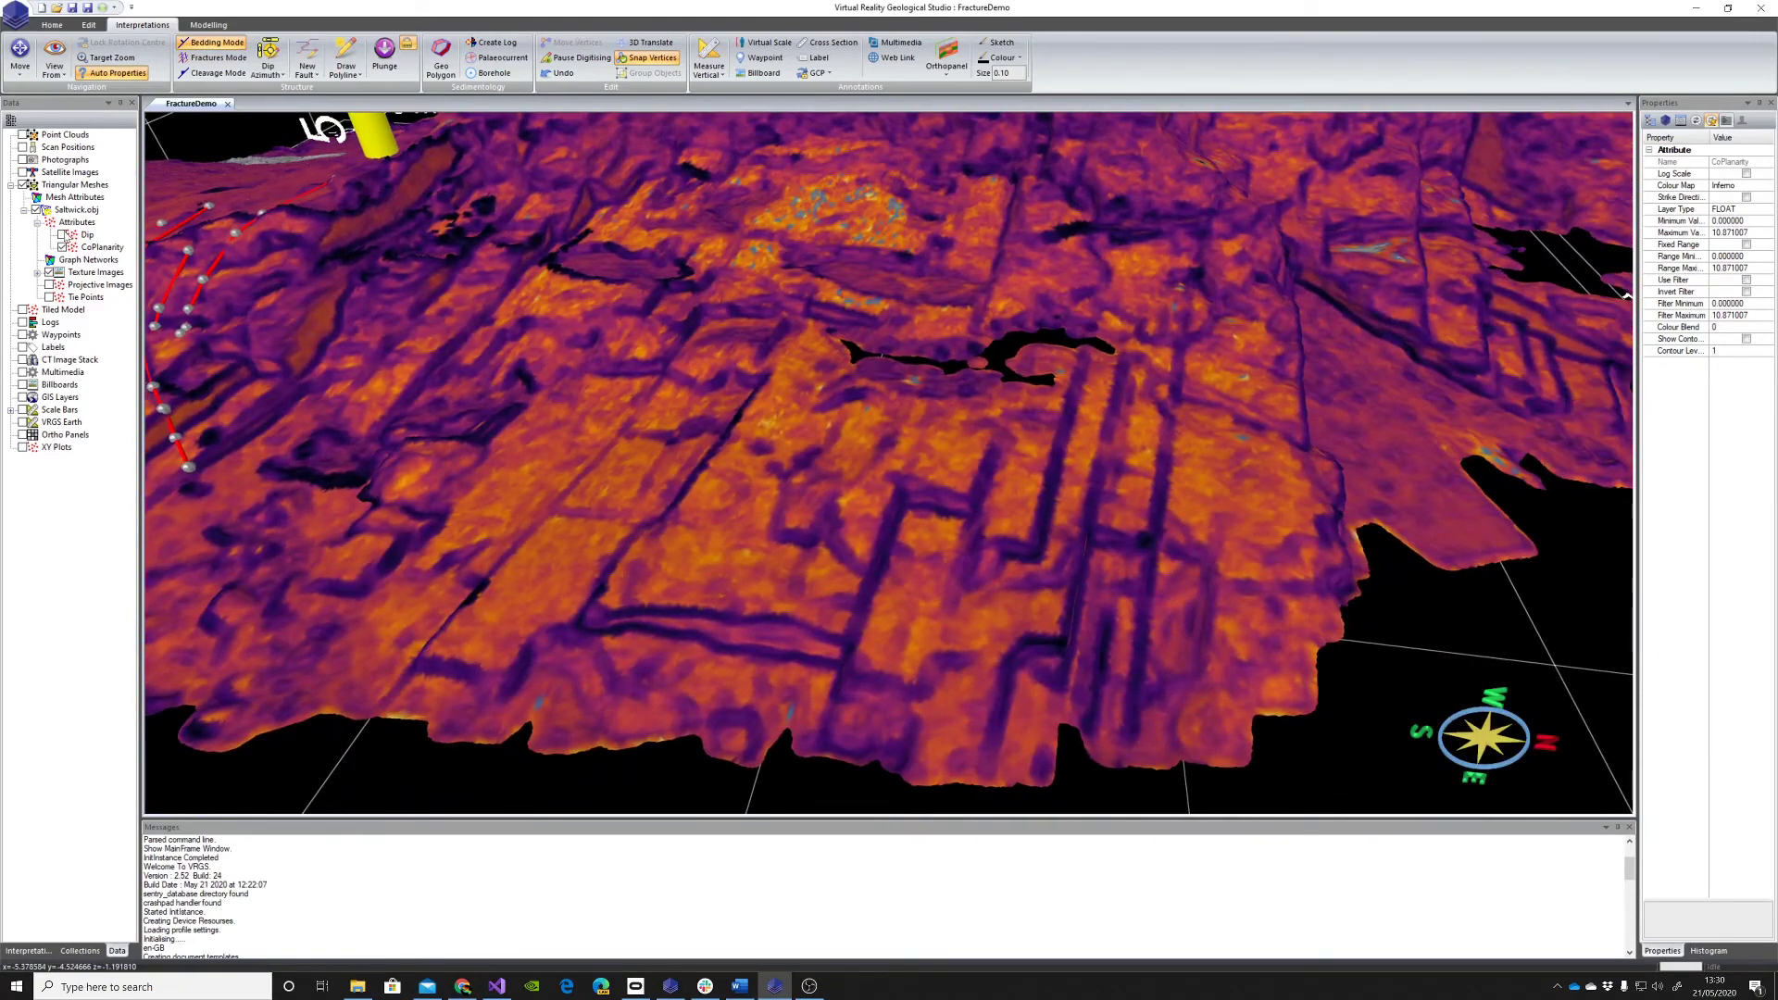
Step: Display the mesh's Dip attribute, examine the cliff and platform from several angles, and hide it to restore the photo texture
left_click(62, 235)
scroll(1052, 431, "down", 3)
left_click_drag(1102, 403, 1300, 524)
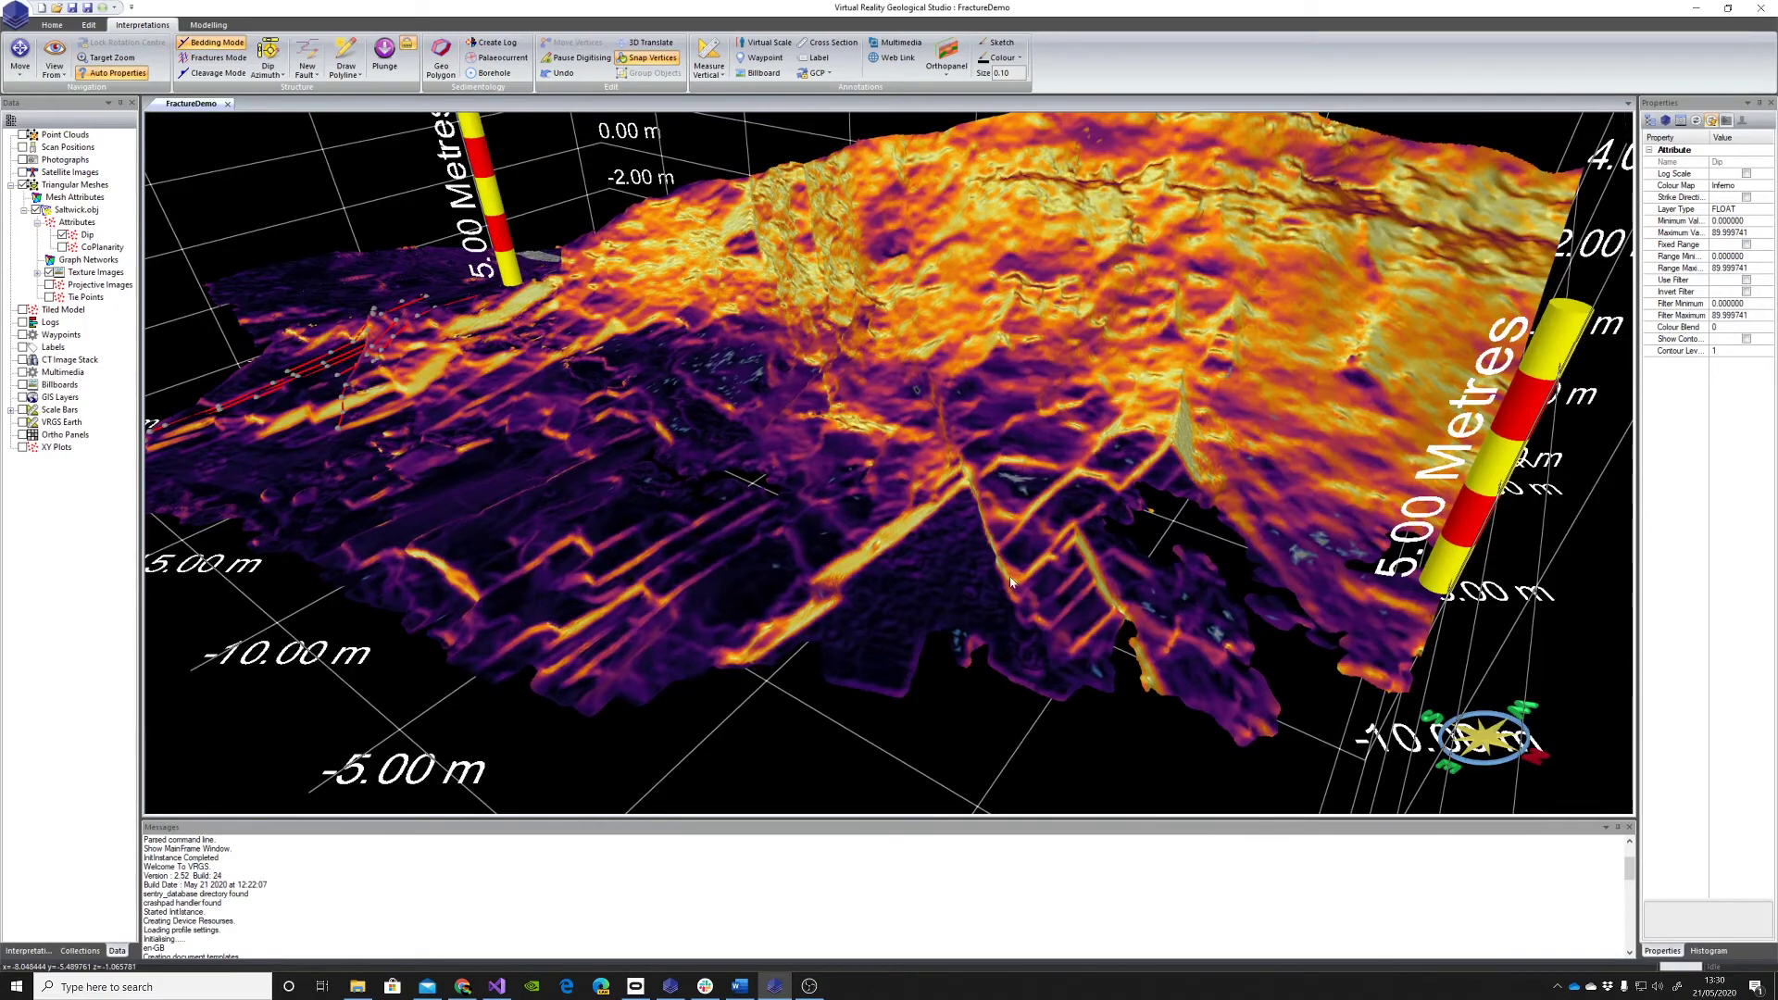
left_click_drag(992, 469, 1063, 369)
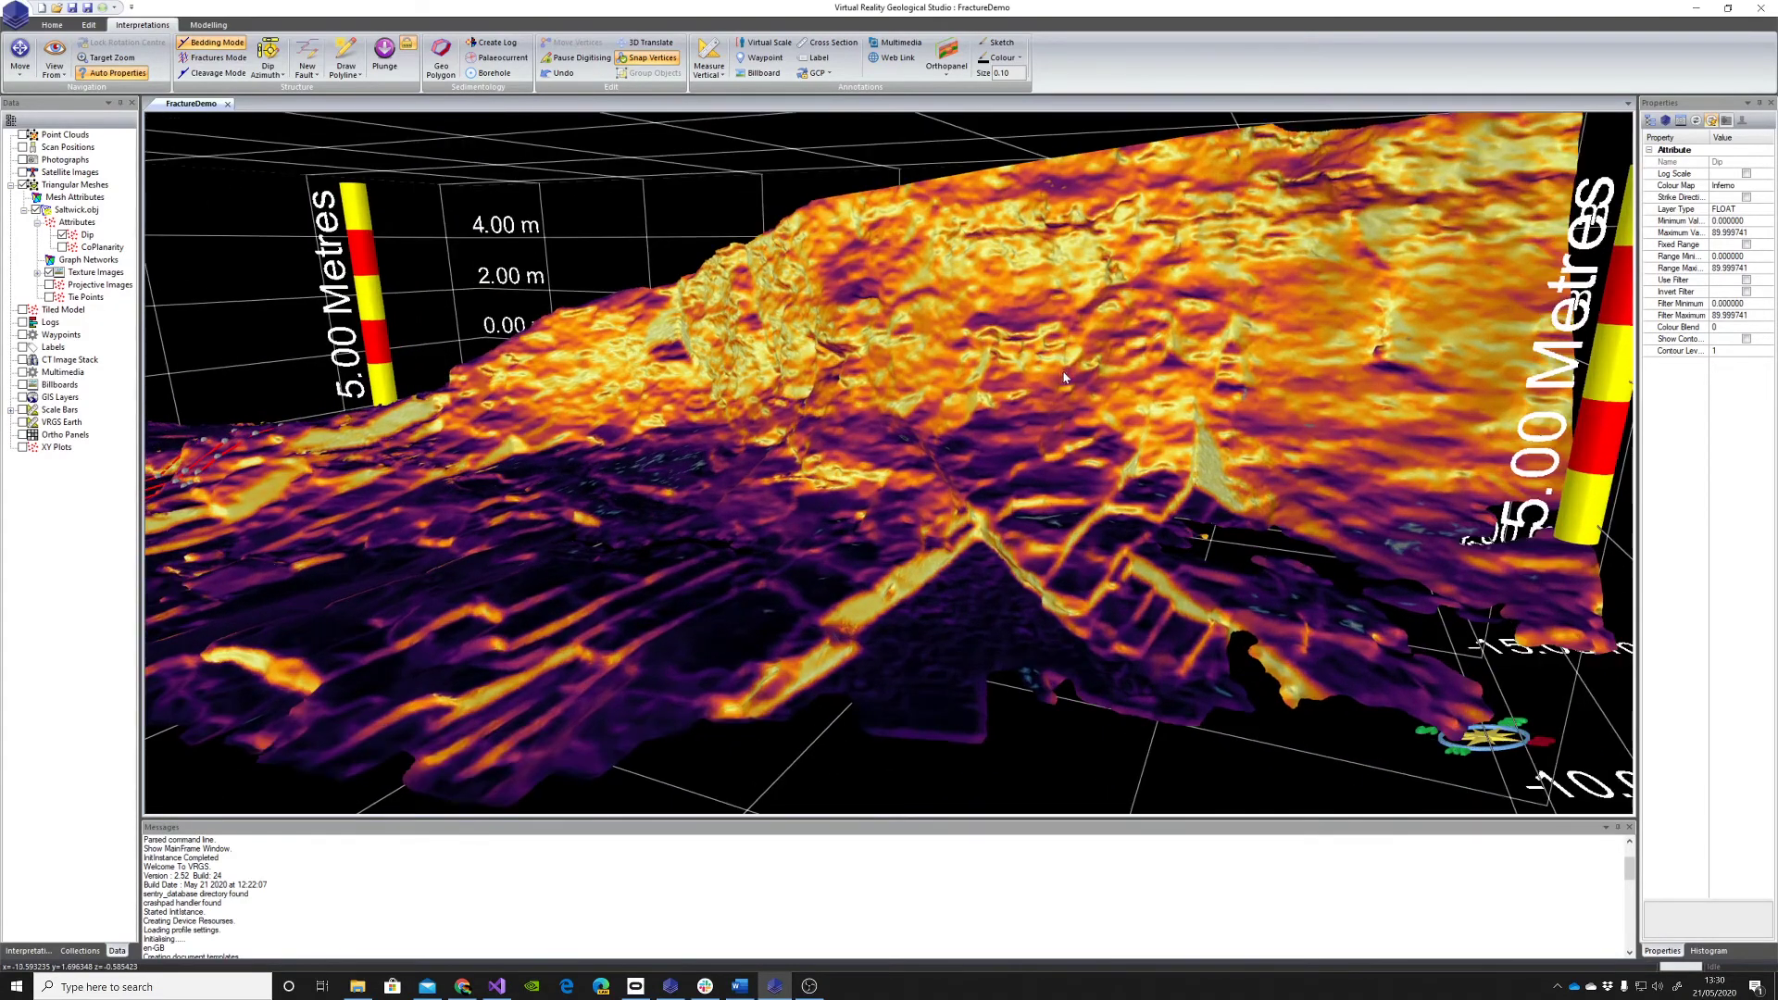
left_click_drag(897, 370, 884, 412)
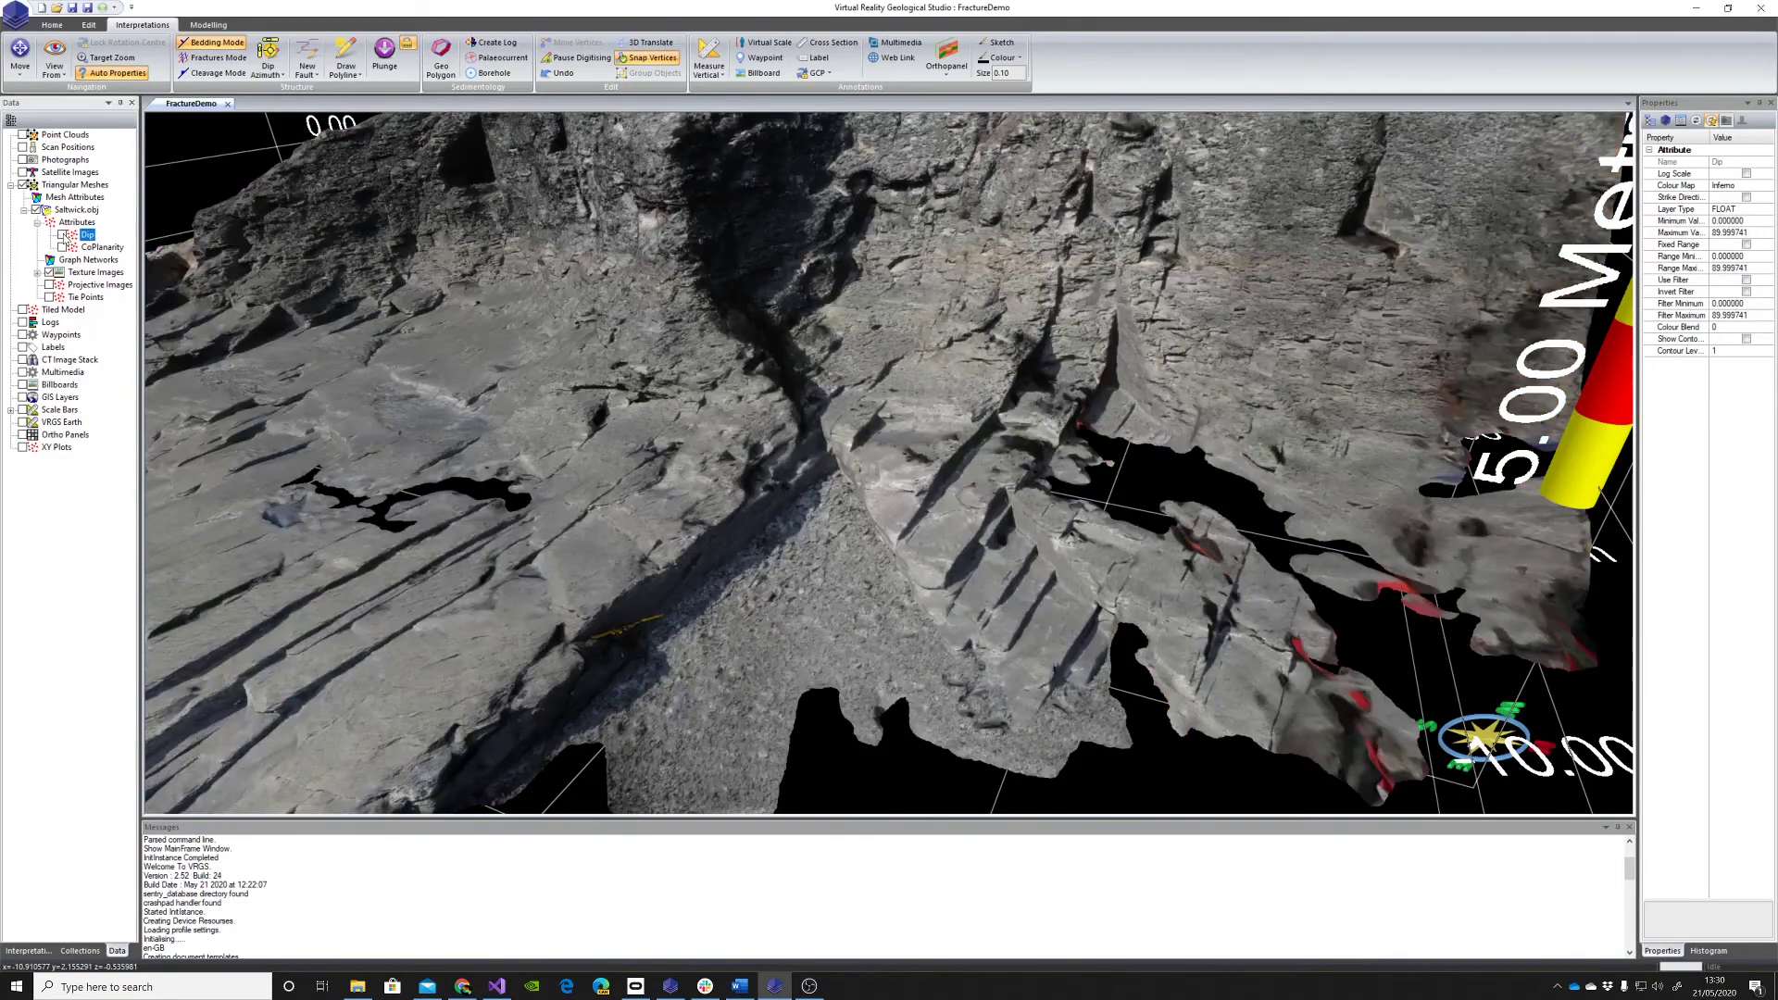
left_click(62, 235)
left_click_drag(769, 390, 629, 371)
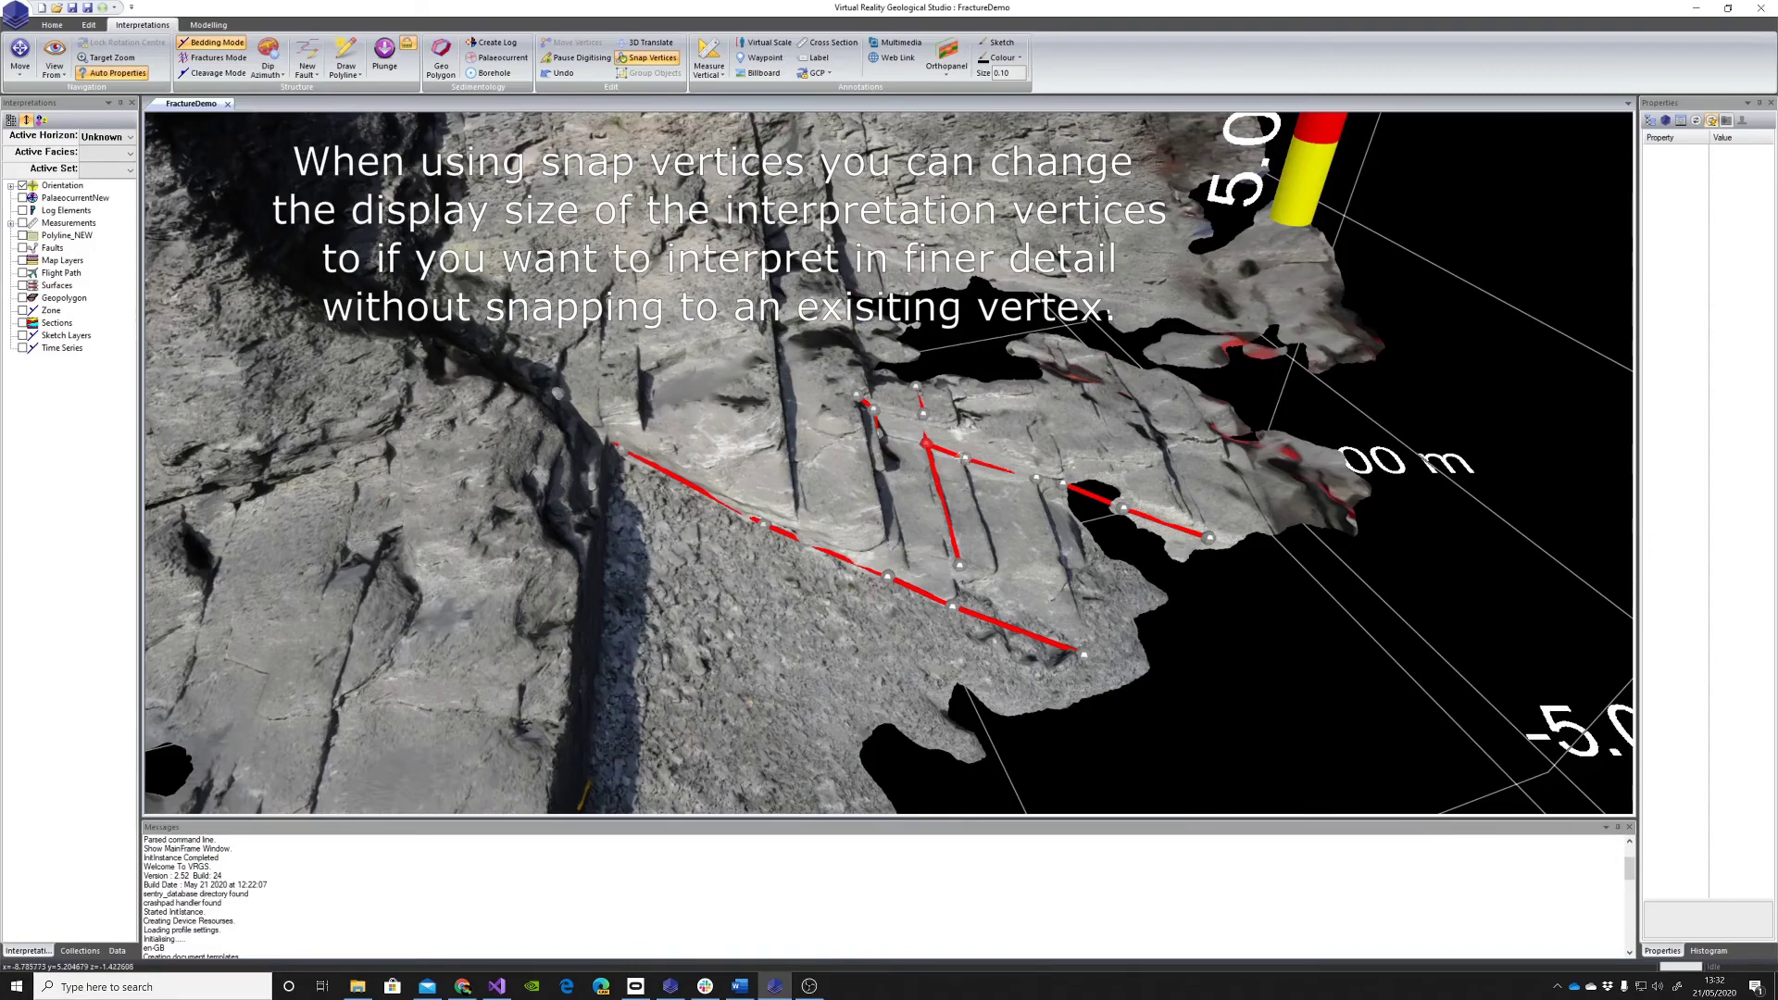
Step: Show the display properties of the Orientation interpretations
left_click(58, 186)
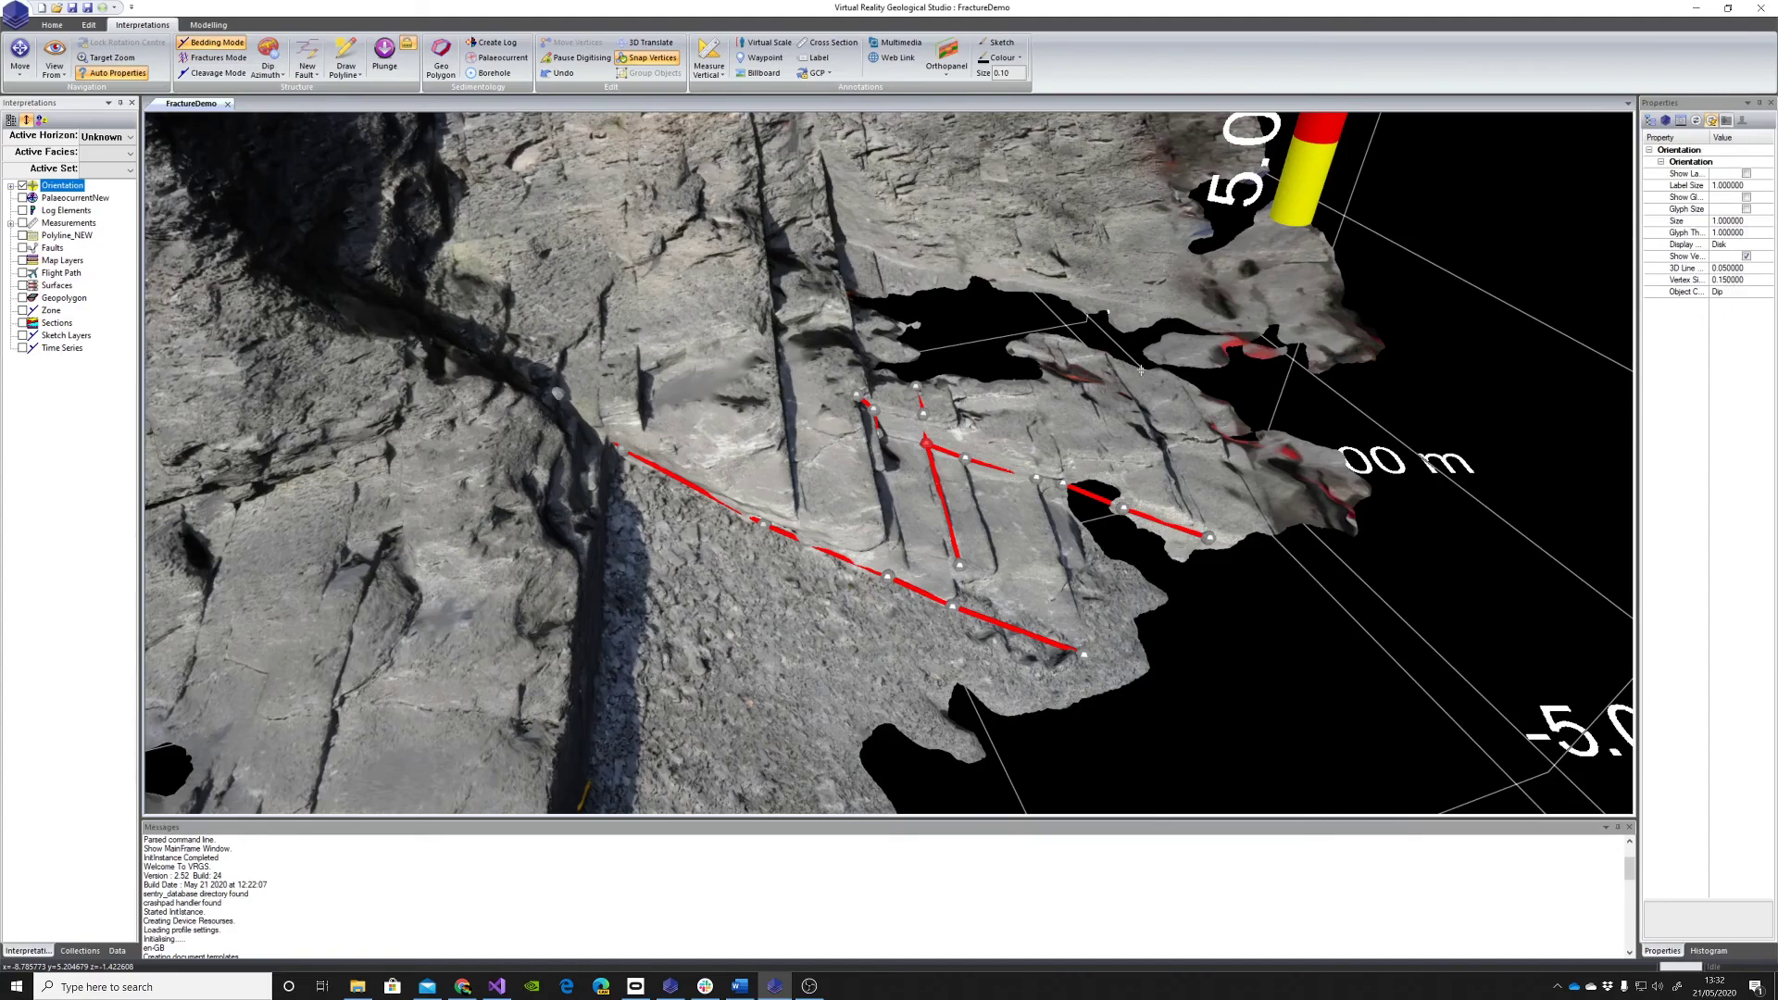
scroll(969, 452, "down", 4)
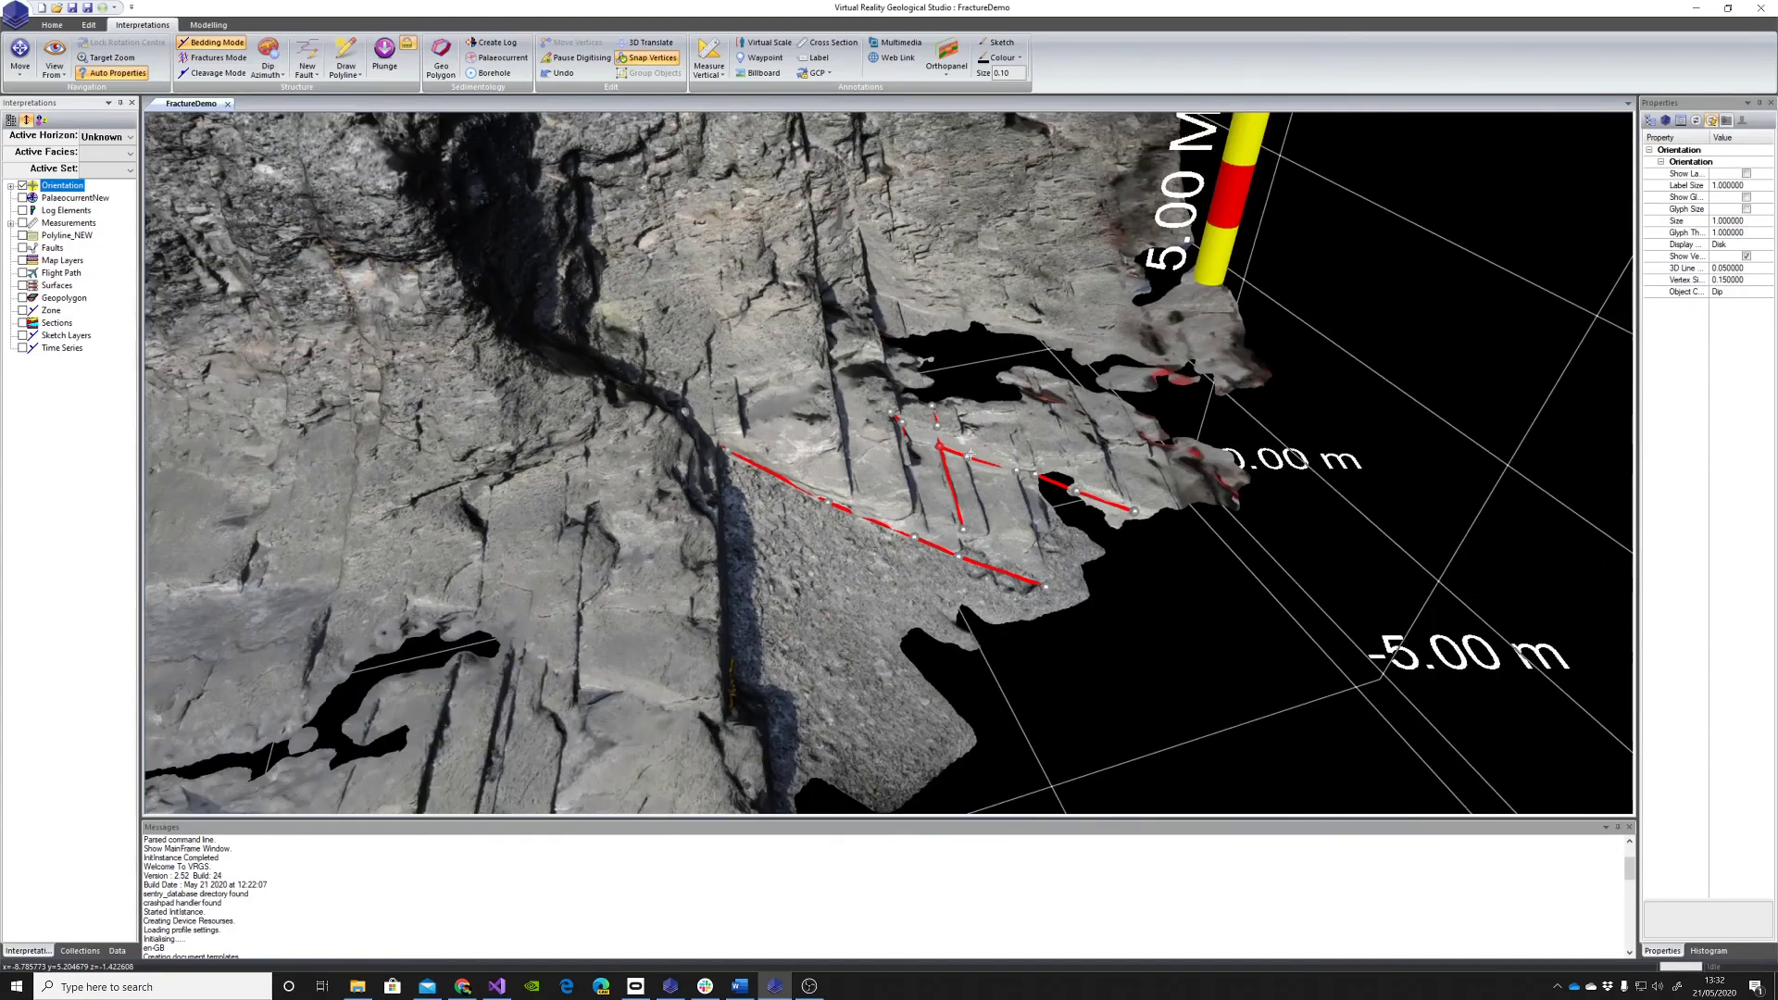